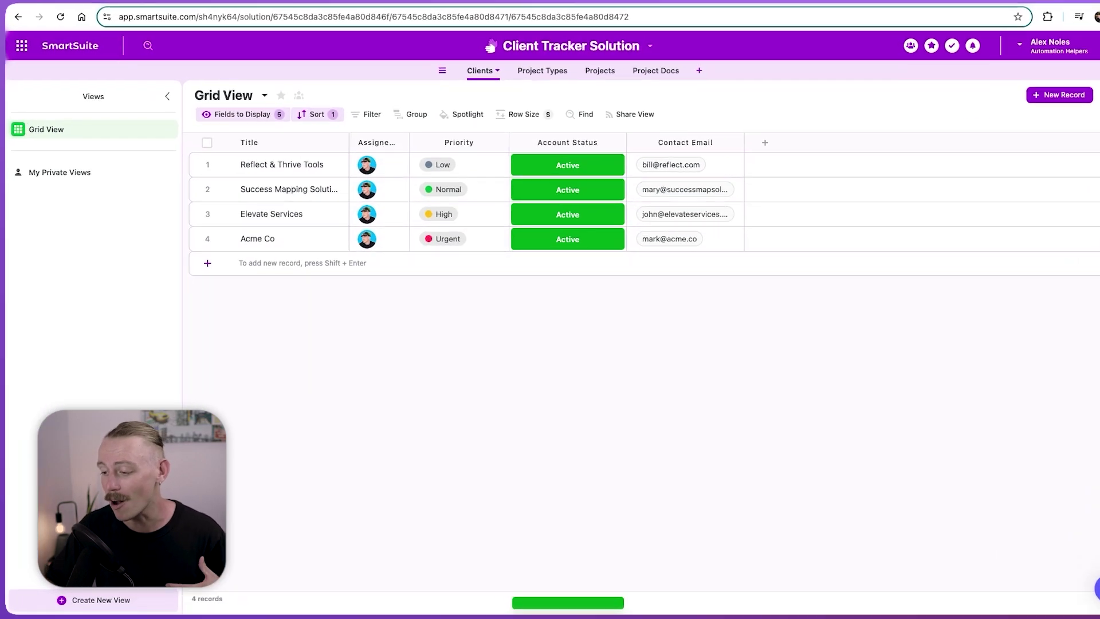
Switch from Clients to the Project Types table in the Client Tracker Solution
left_click(547, 67)
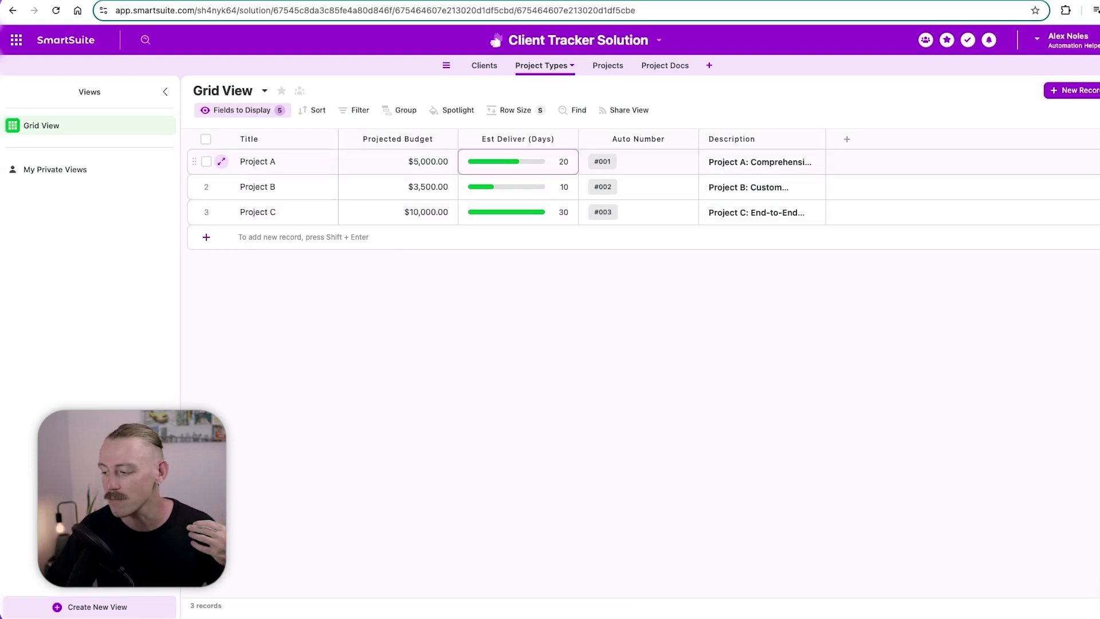
Compare the Projects and Project Docs tables, then scroll Projects right to the Project Proposal column
left_click(612, 68)
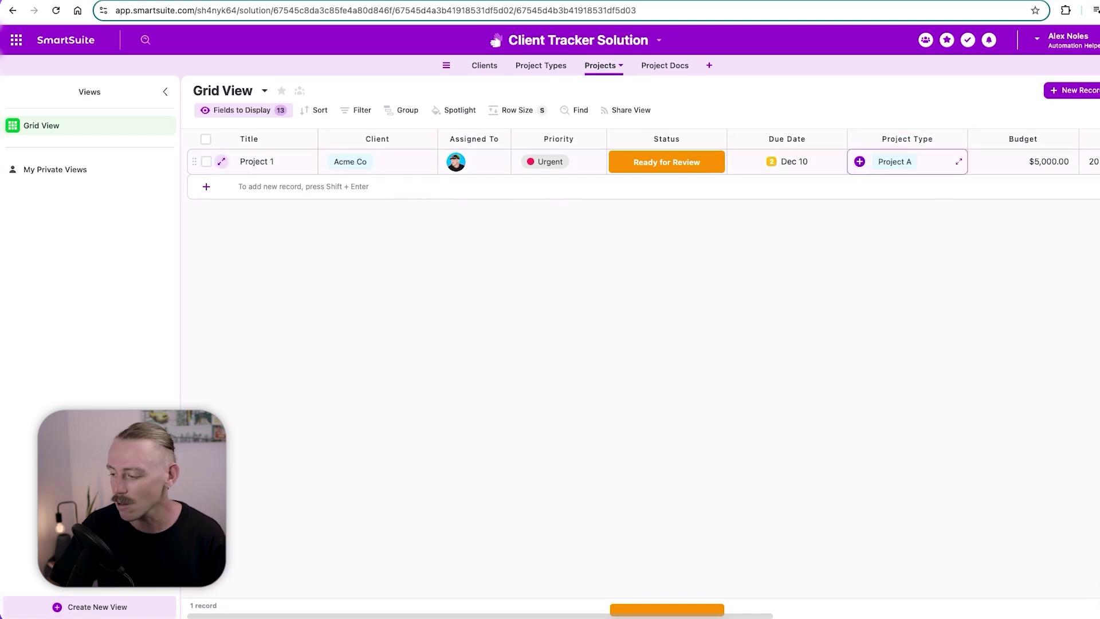
left_click(666, 68)
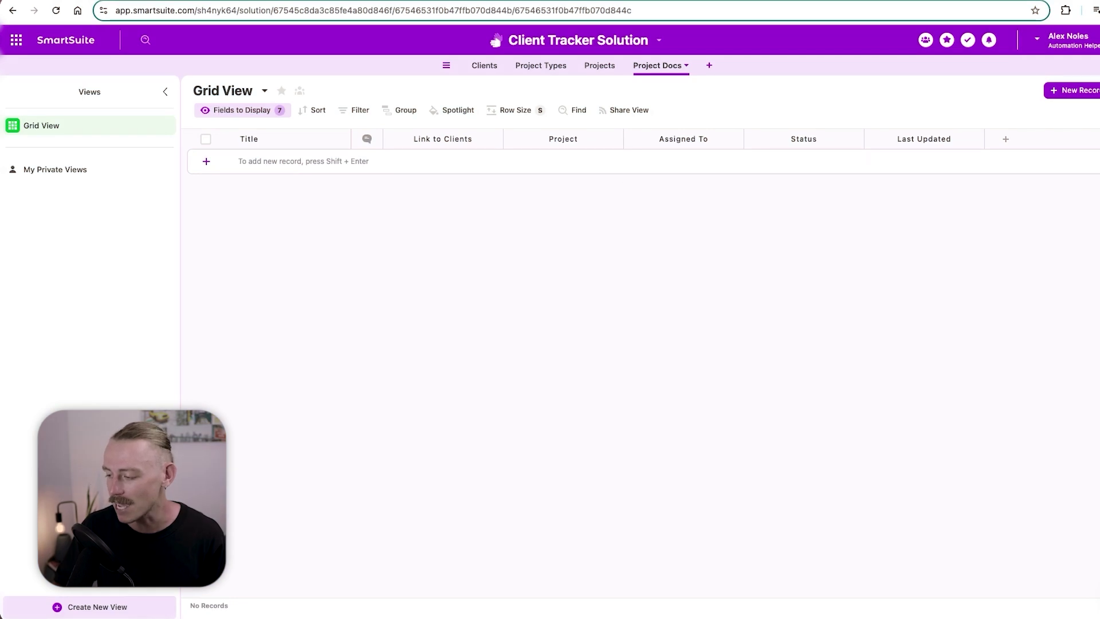
left_click(603, 69)
left_click(671, 70)
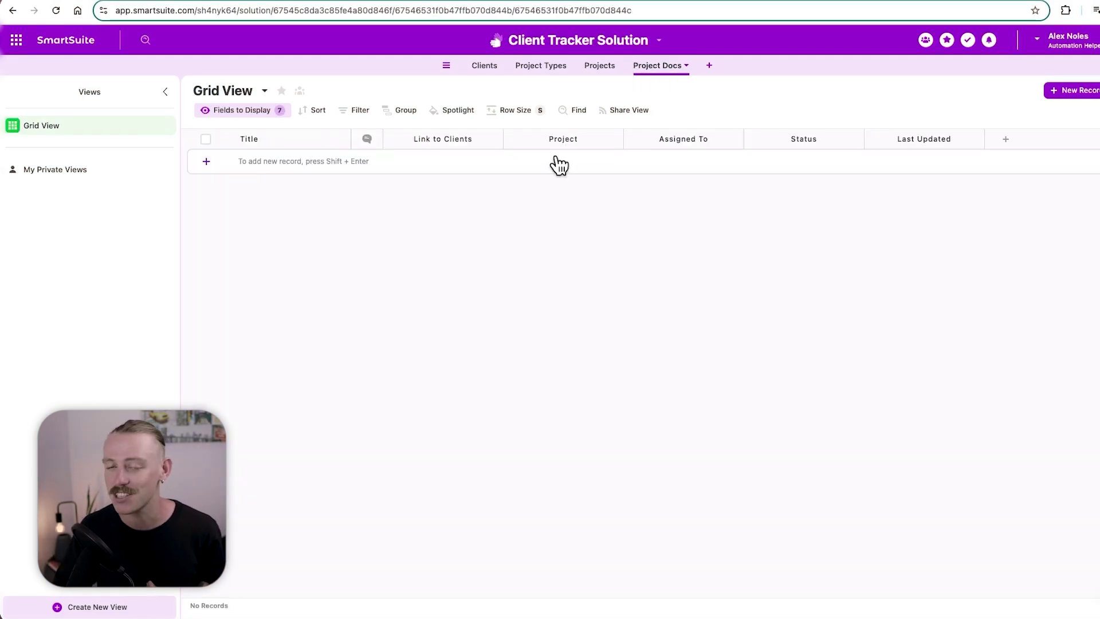
left_click(600, 68)
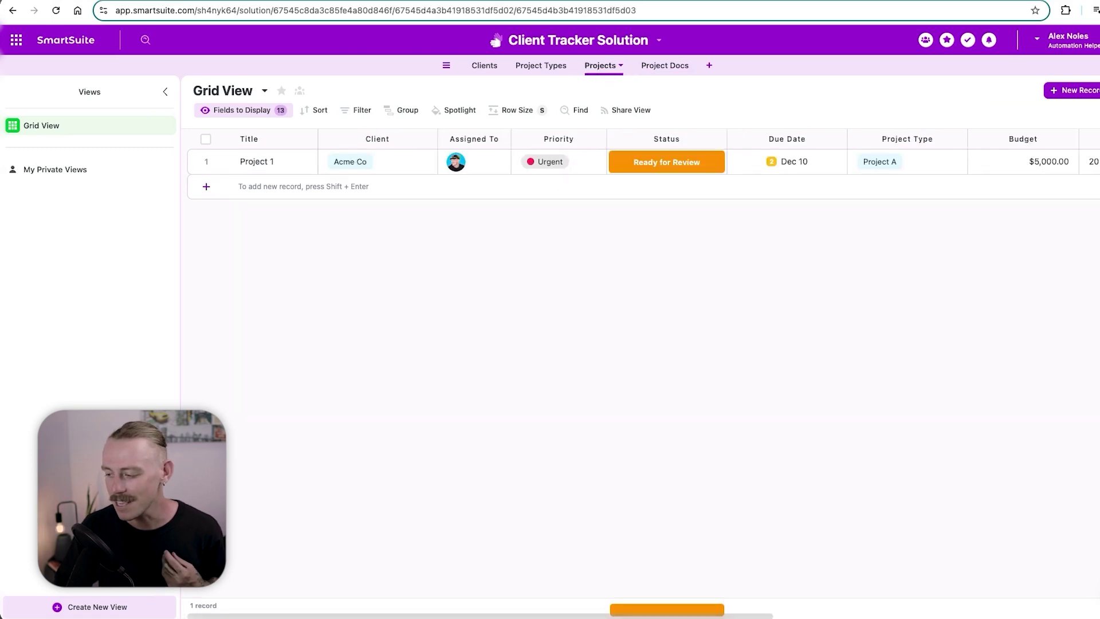
scroll(556, 199, "right", 1)
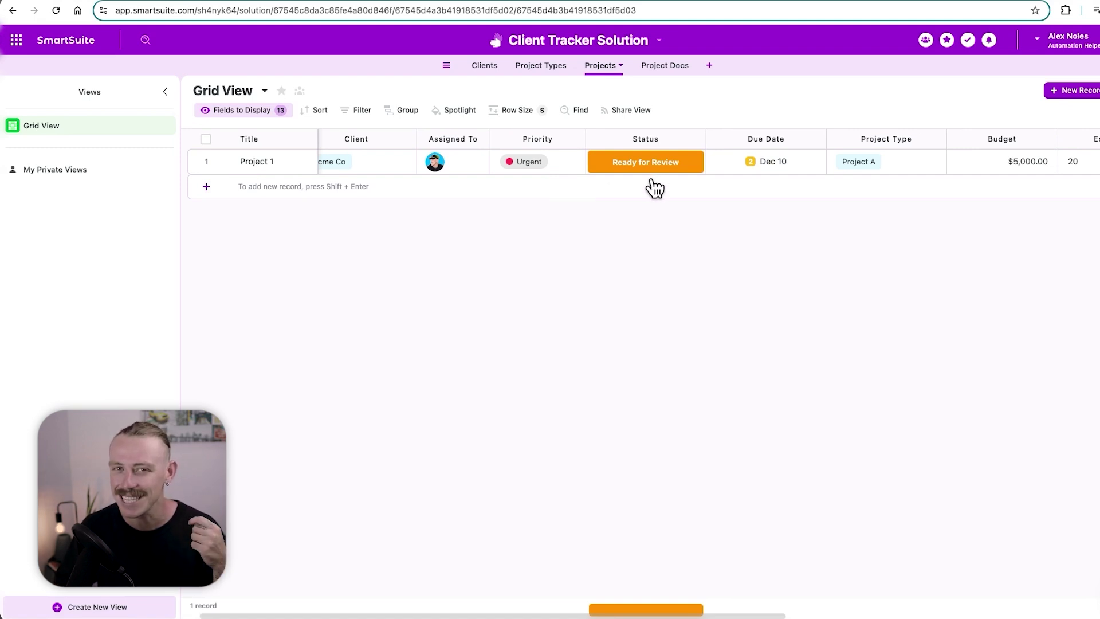
scroll(655, 188, "right", 10)
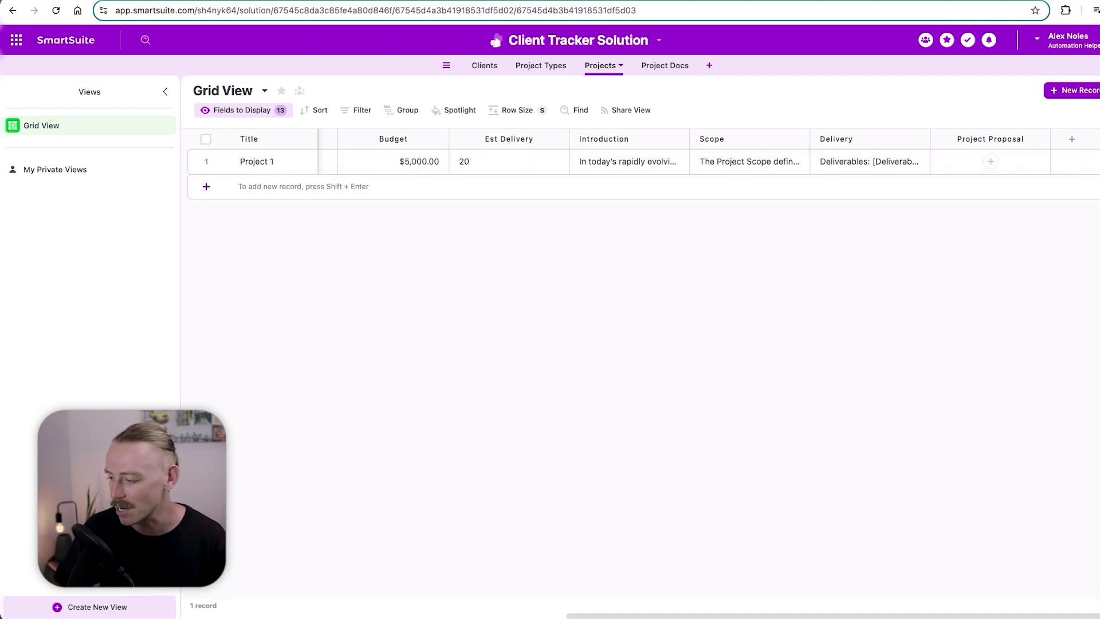
Open the Projects table's Document Designer on the Project Proposal document
left_click(626, 66)
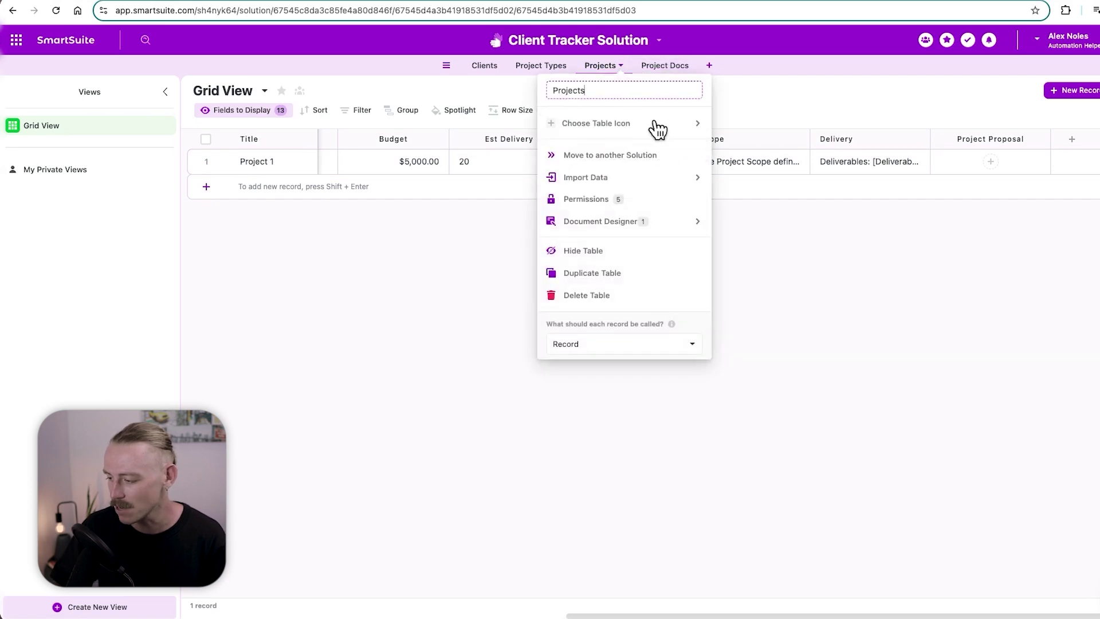
mouse_move(629, 231)
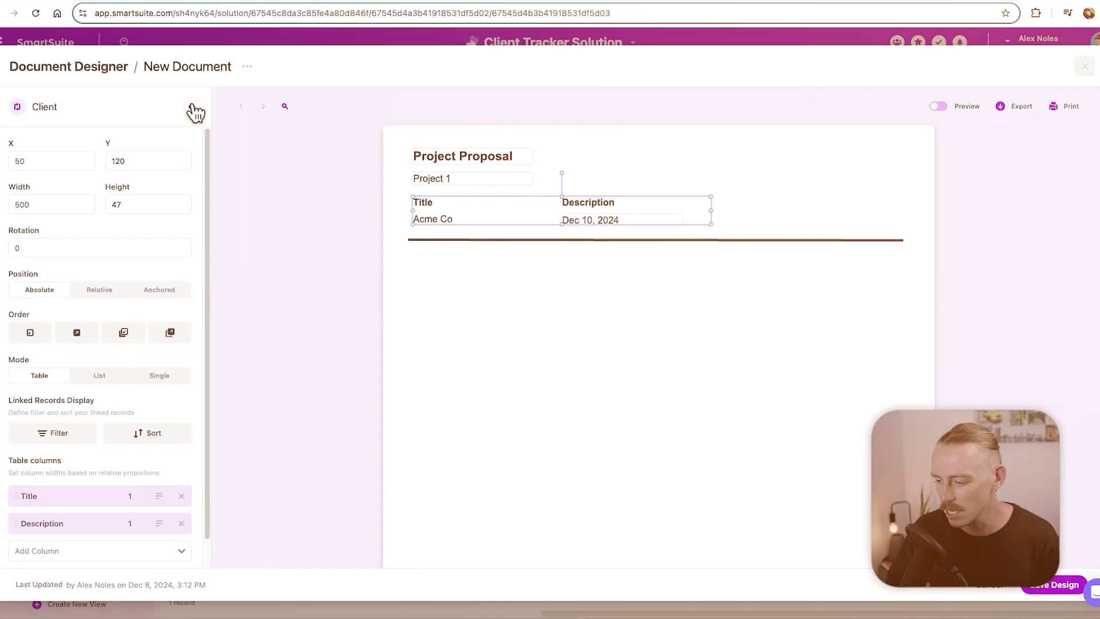
left_click(194, 106)
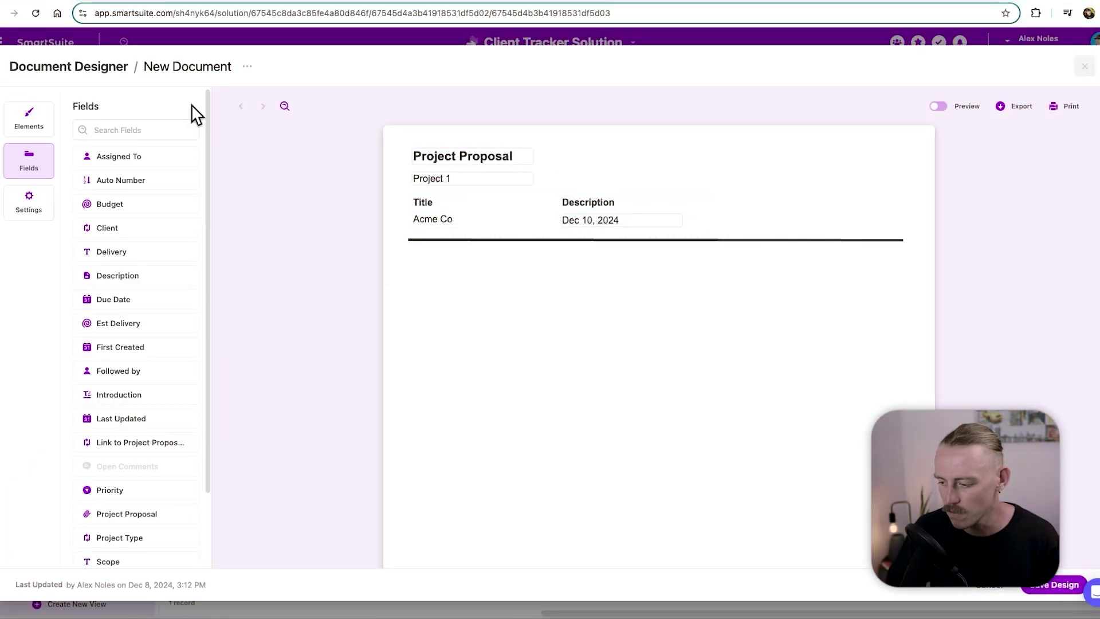
Add a trial Link element, move it, then delete it, leaving the layout unchanged
left_click(33, 129)
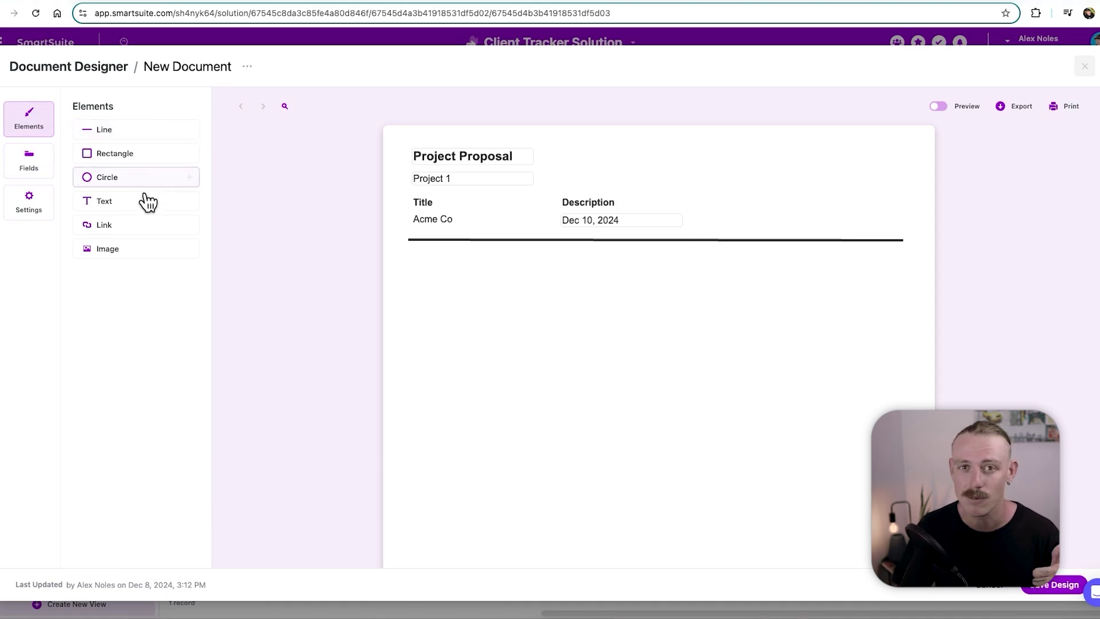
left_click(190, 226)
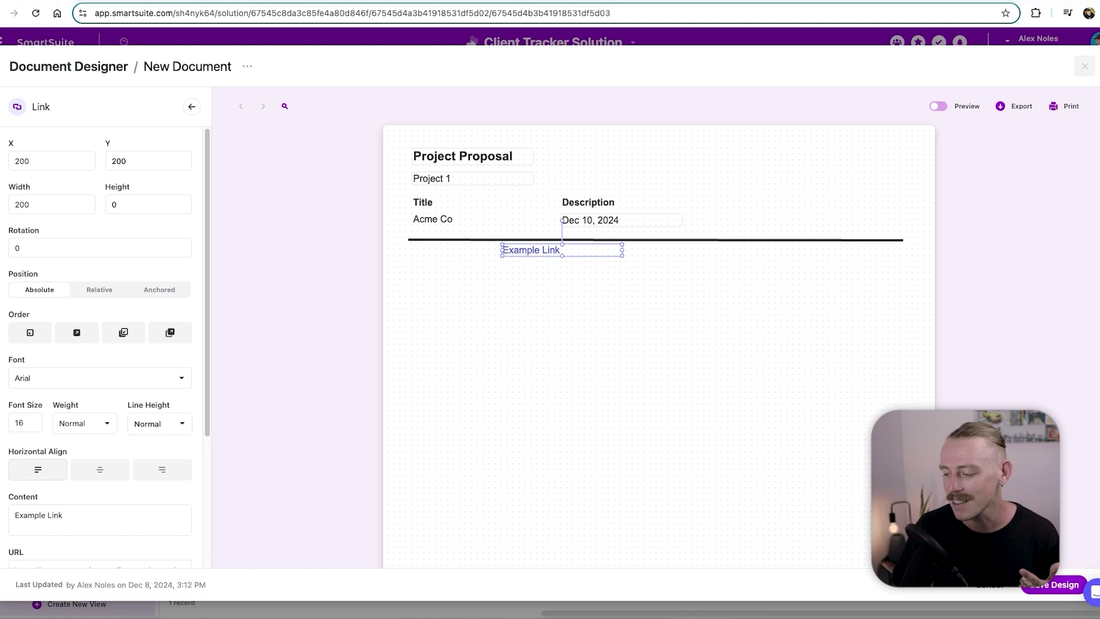
left_click_drag(533, 250, 528, 274)
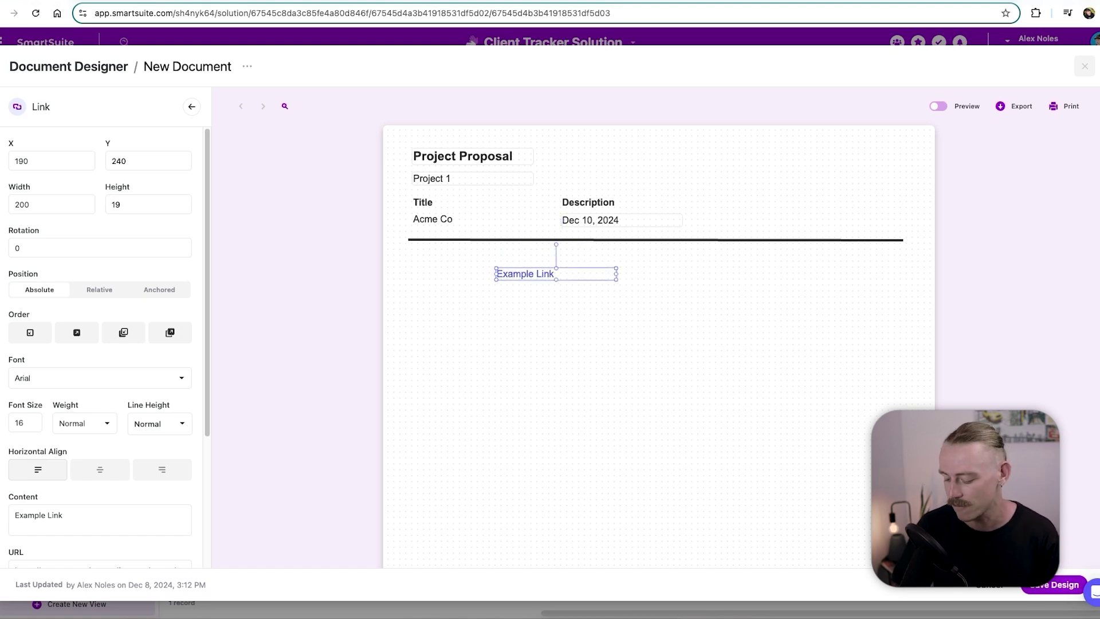
key("Delete")
left_click(28, 164)
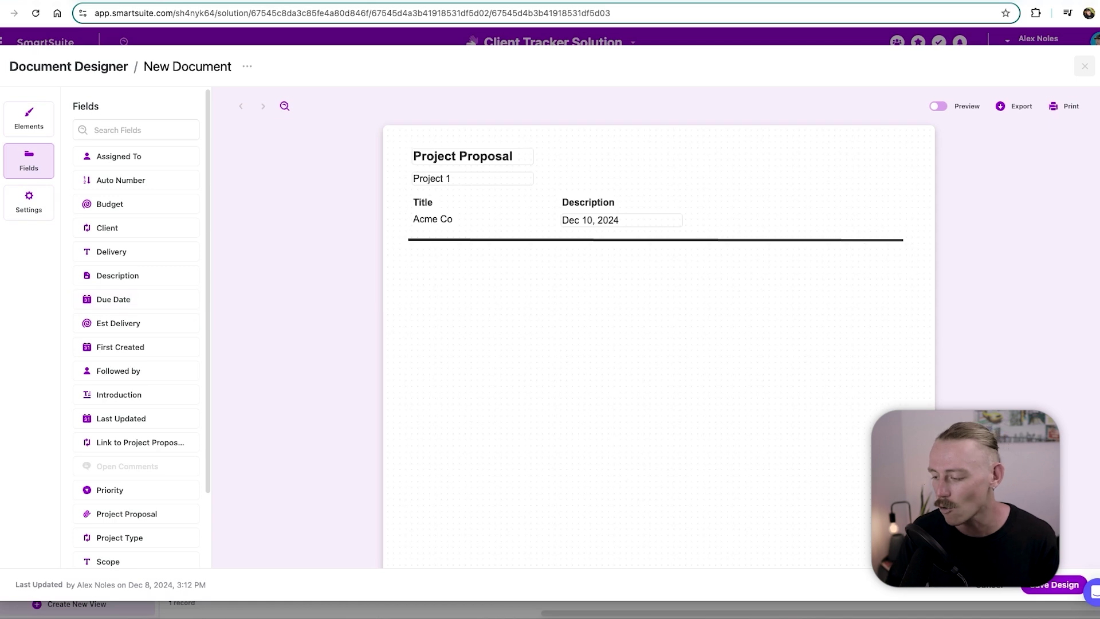
left_click(470, 178)
Set the Client element's display mode to Single so it shows just Acme Co
left_click(487, 210)
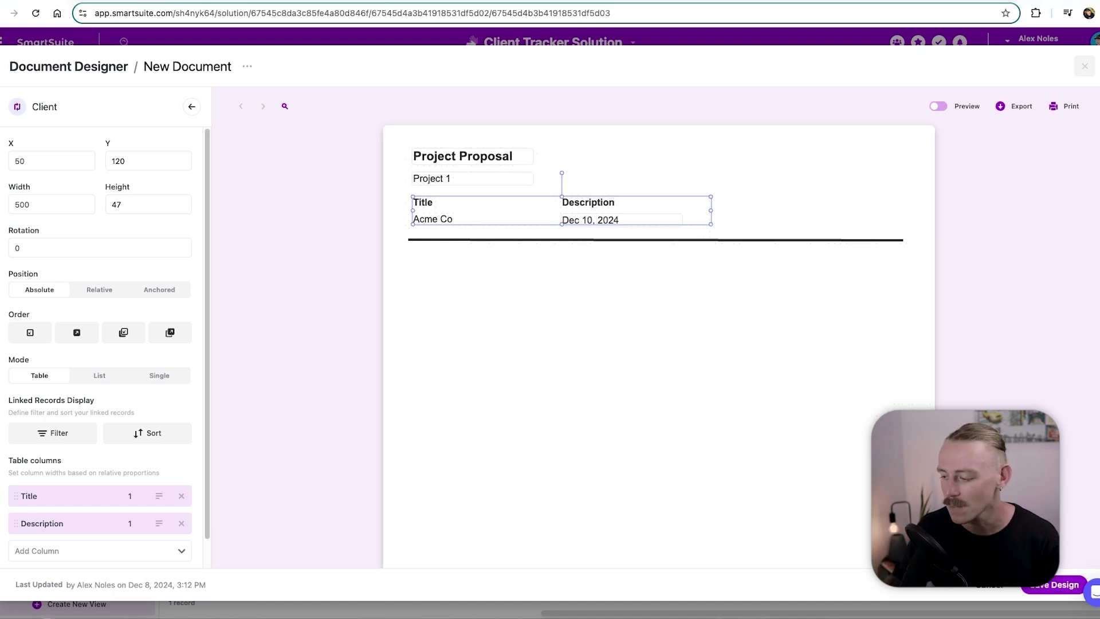
left_click(97, 378)
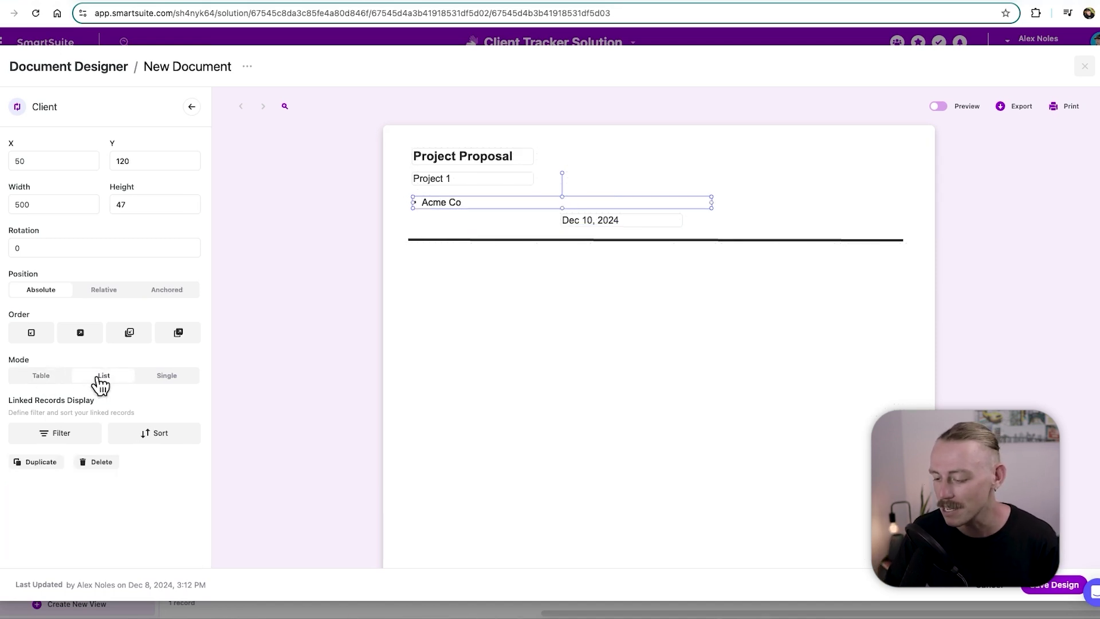
left_click(168, 378)
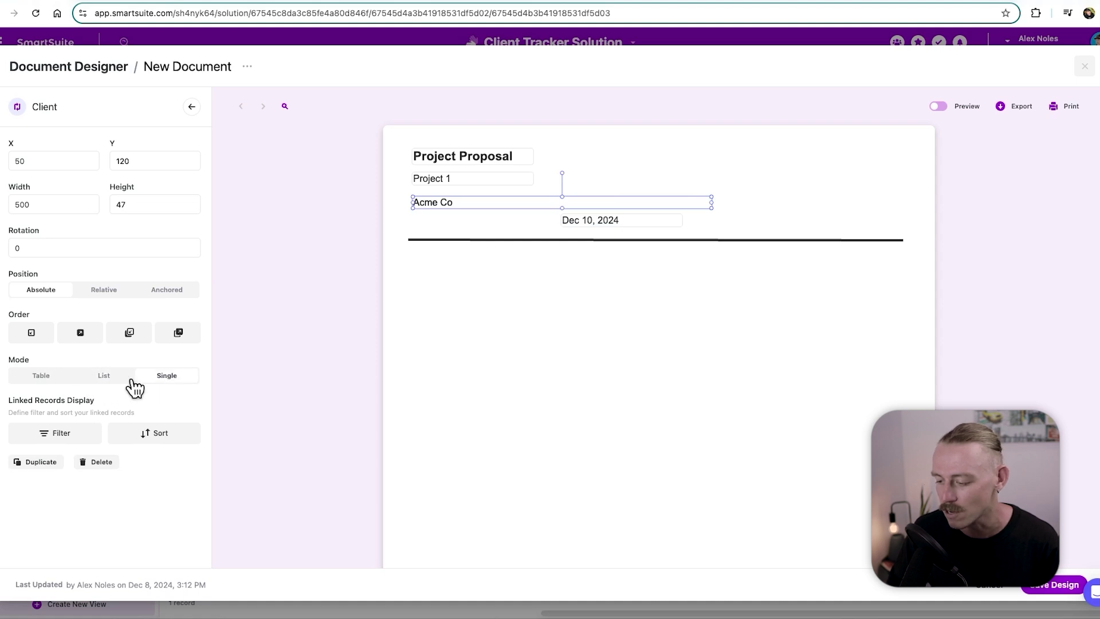
left_click(42, 377)
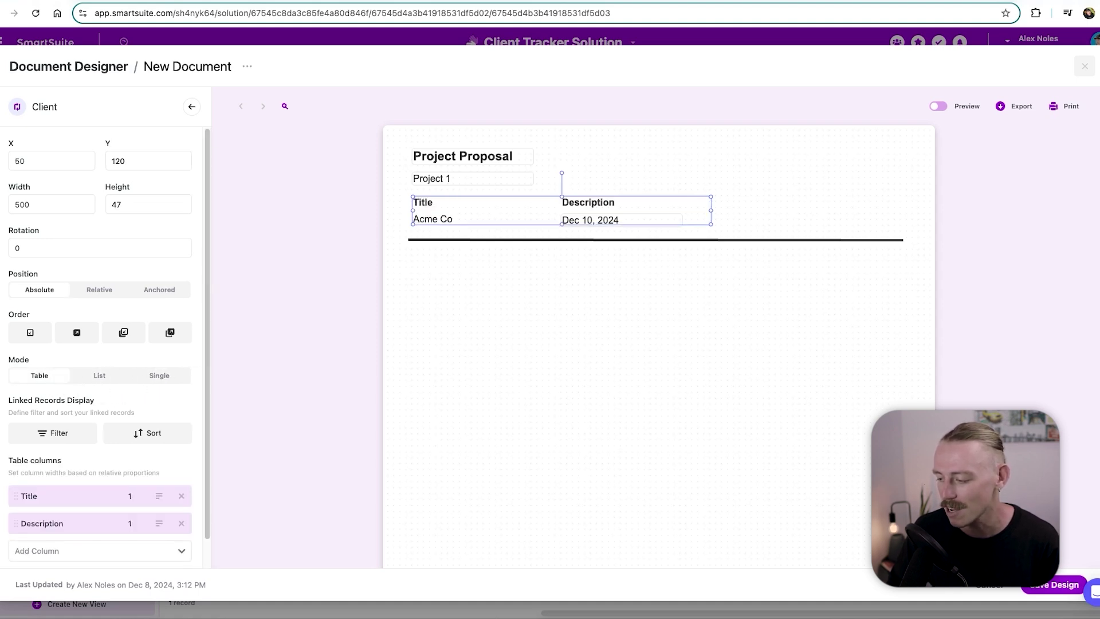
left_click(167, 378)
Delete the Dec 10, 2024 date and move the divider line up under Acme Co
left_click(590, 220)
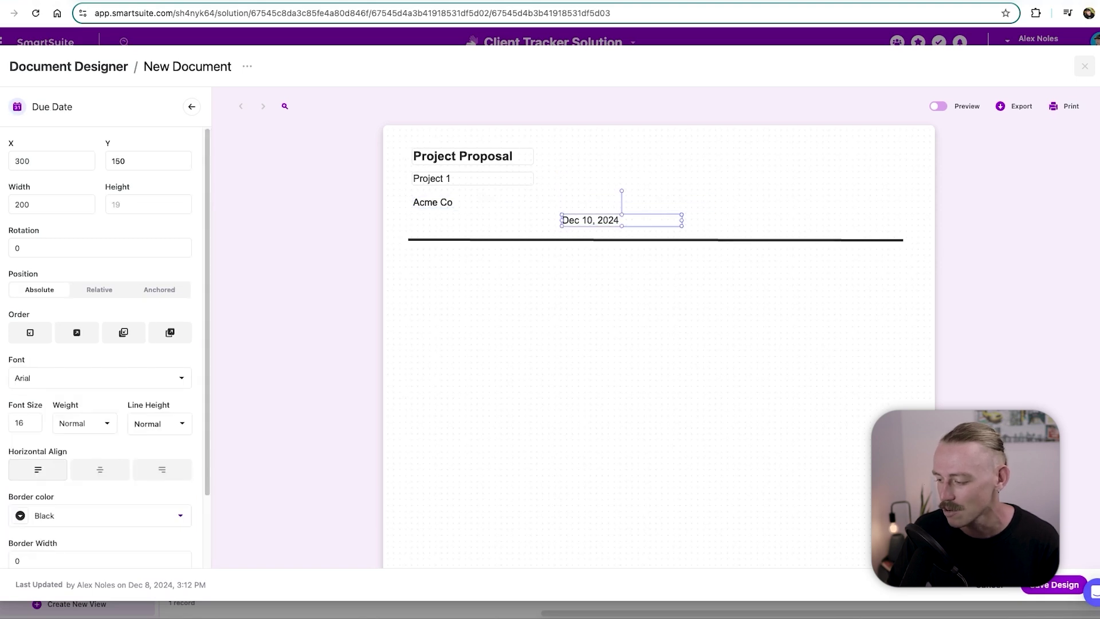
key("Delete")
left_click(436, 202)
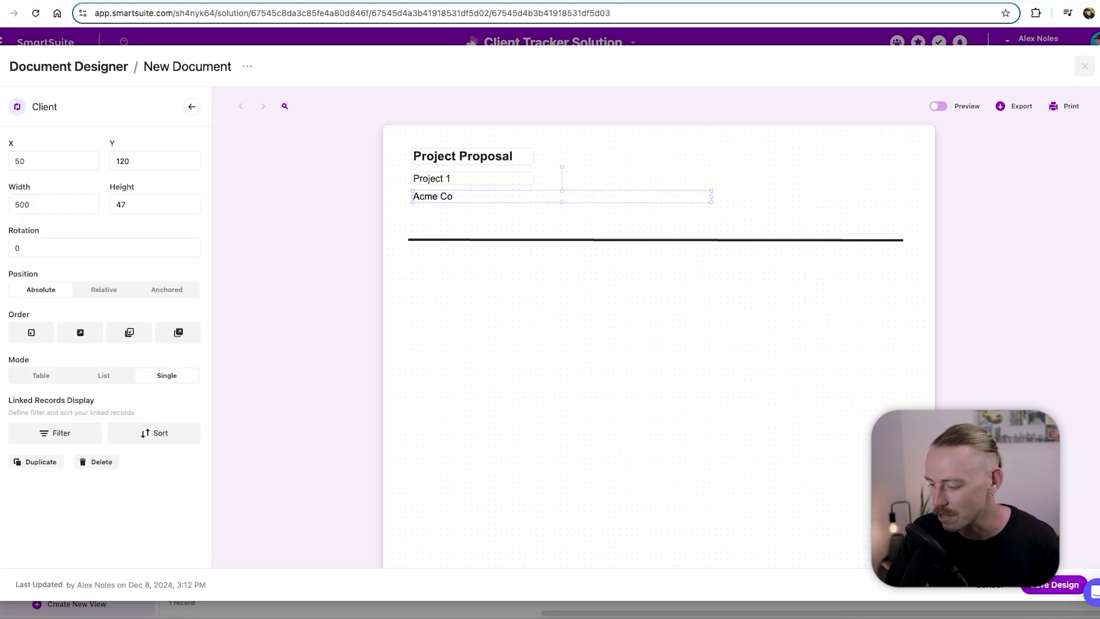
left_click_drag(659, 240, 659, 216)
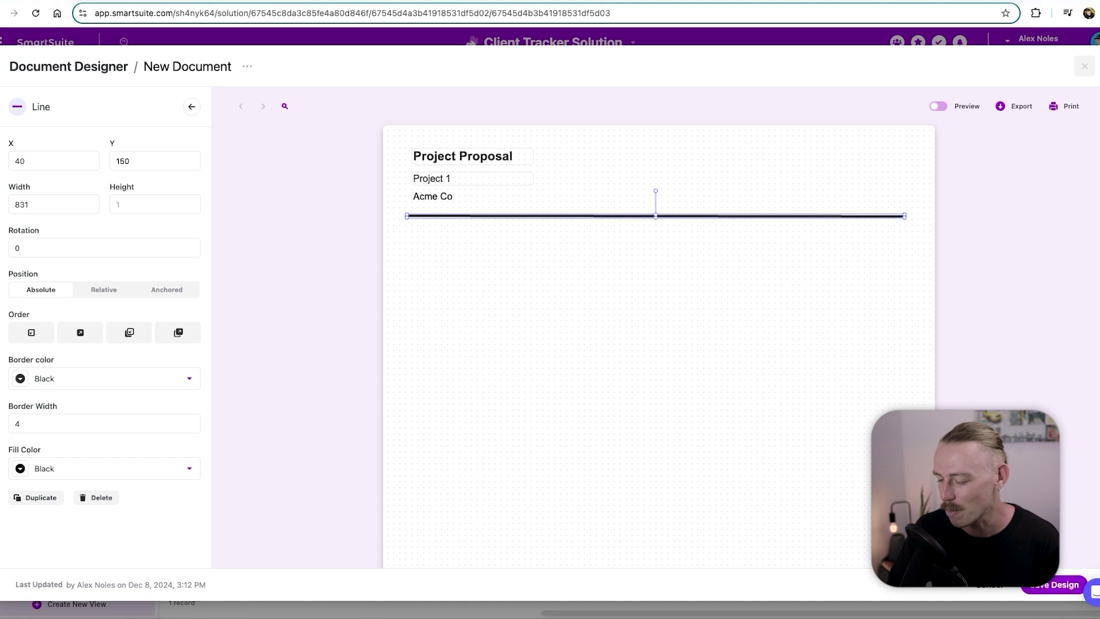
key("Escape")
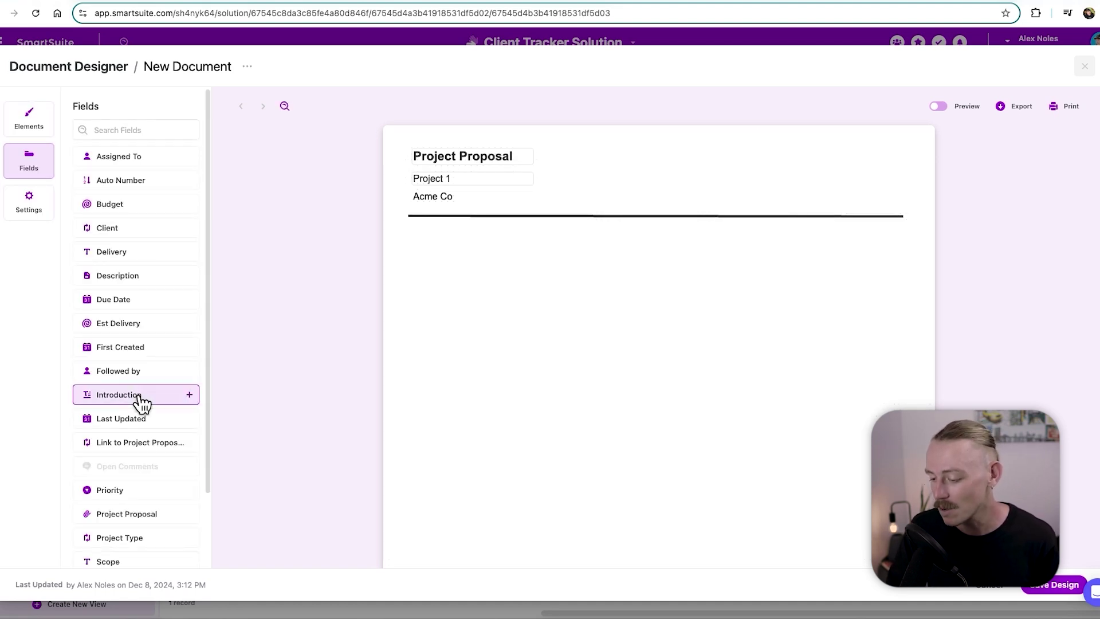
Add the Introduction field paragraph below the divider, stretched to full page width
left_click(188, 396)
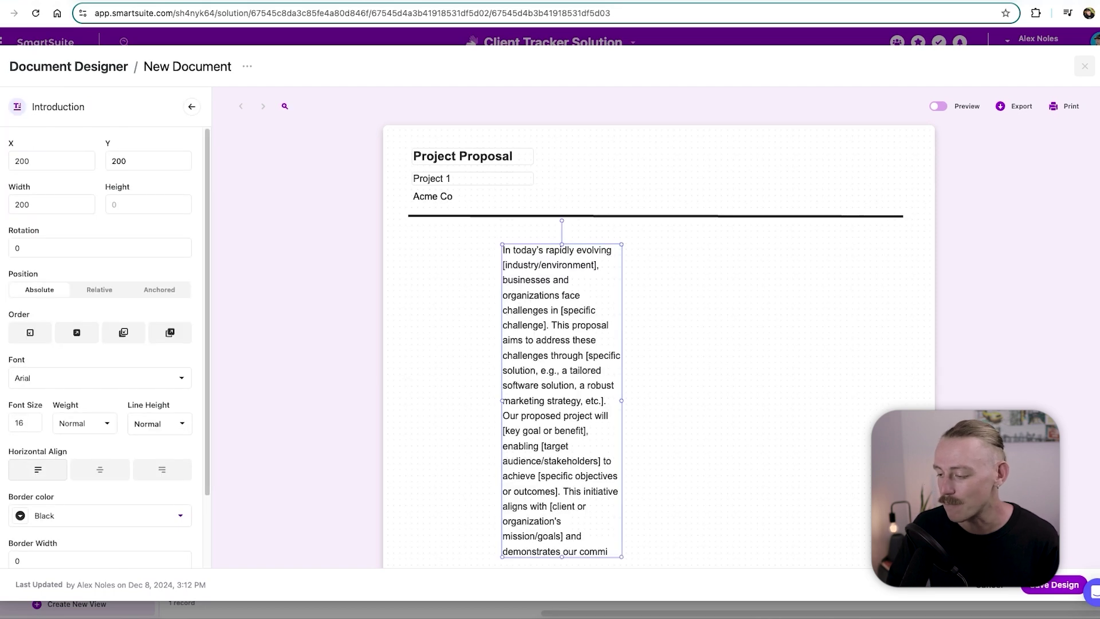
left_click_drag(622, 400, 901, 400)
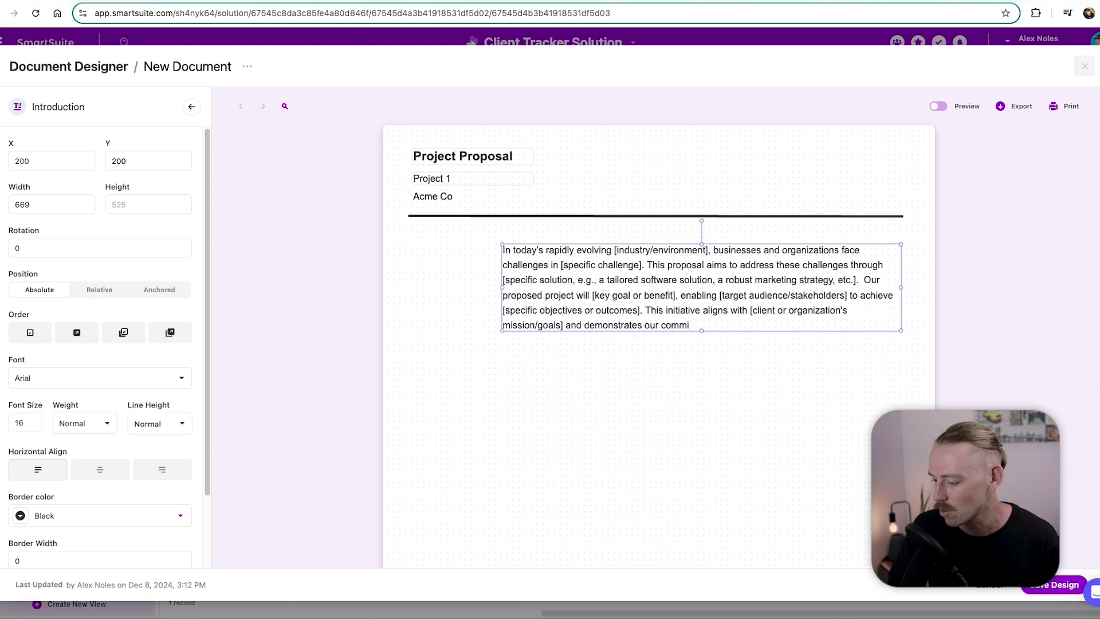
left_click_drag(503, 288, 412, 287)
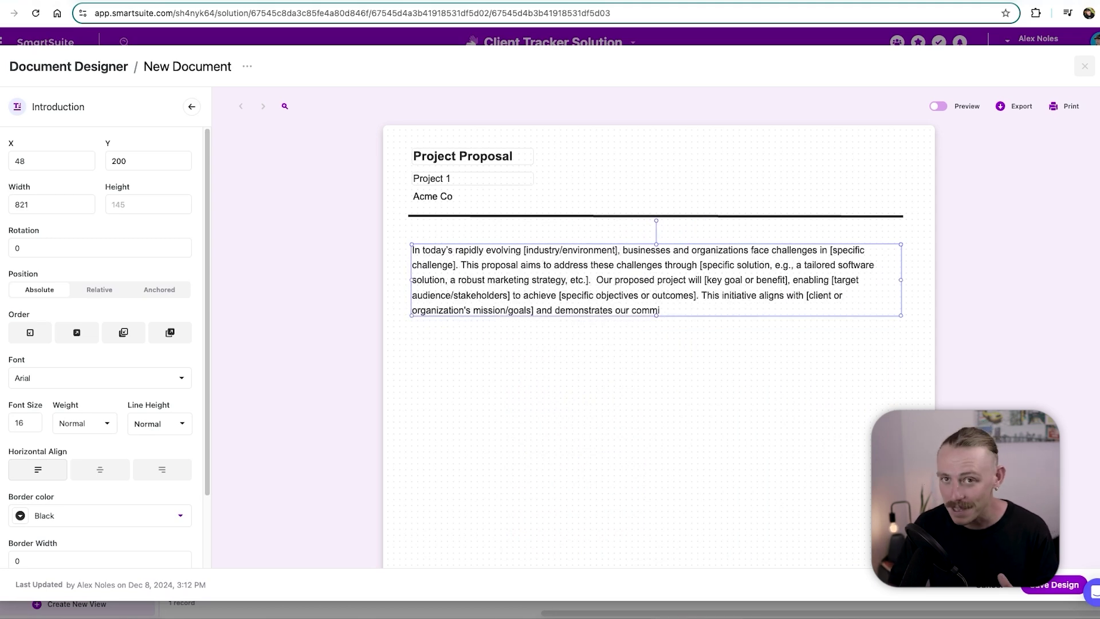
left_click_drag(659, 310, 660, 304)
key("Escape")
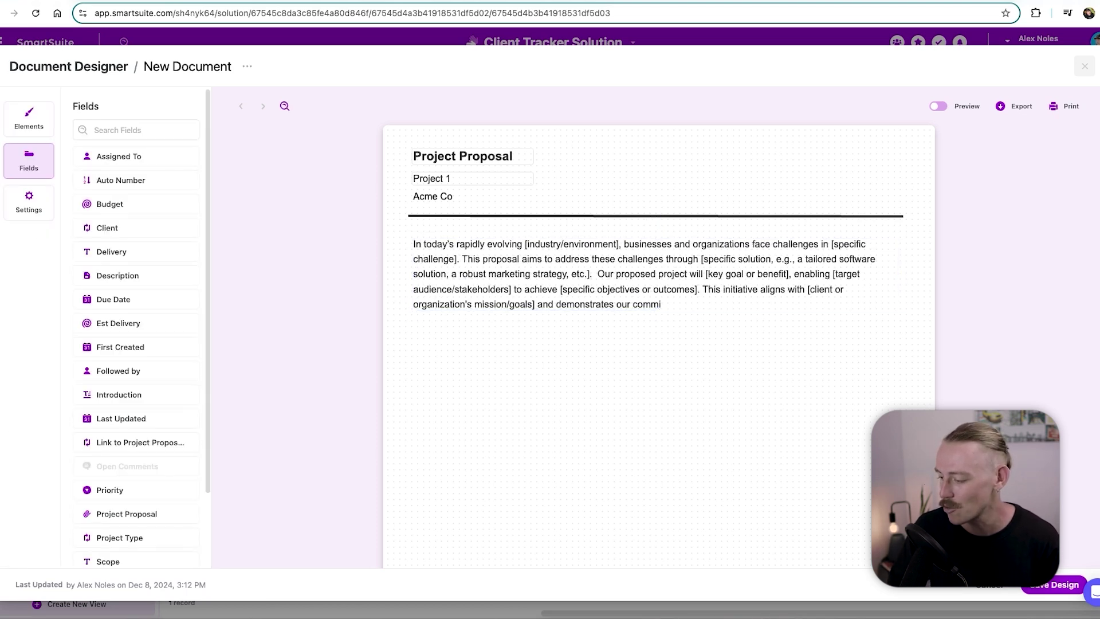
Rename the document template to 'Project Proposal' and save the design
scroll(172, 353, "down", 3)
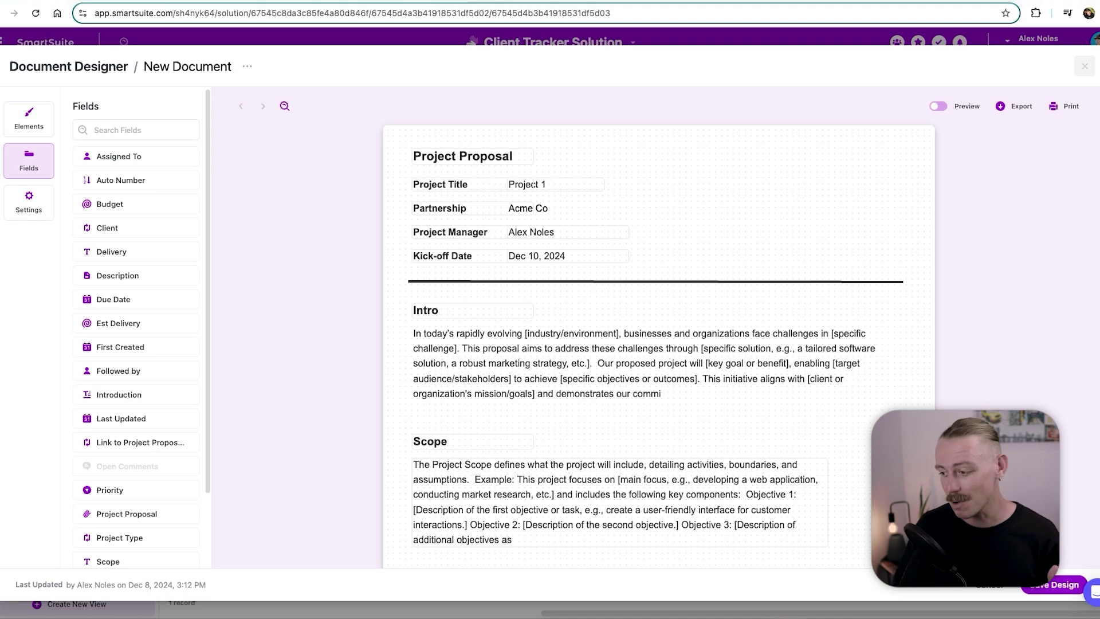
scroll(659, 332, "down", 1)
scroll(658, 343, "down", 5)
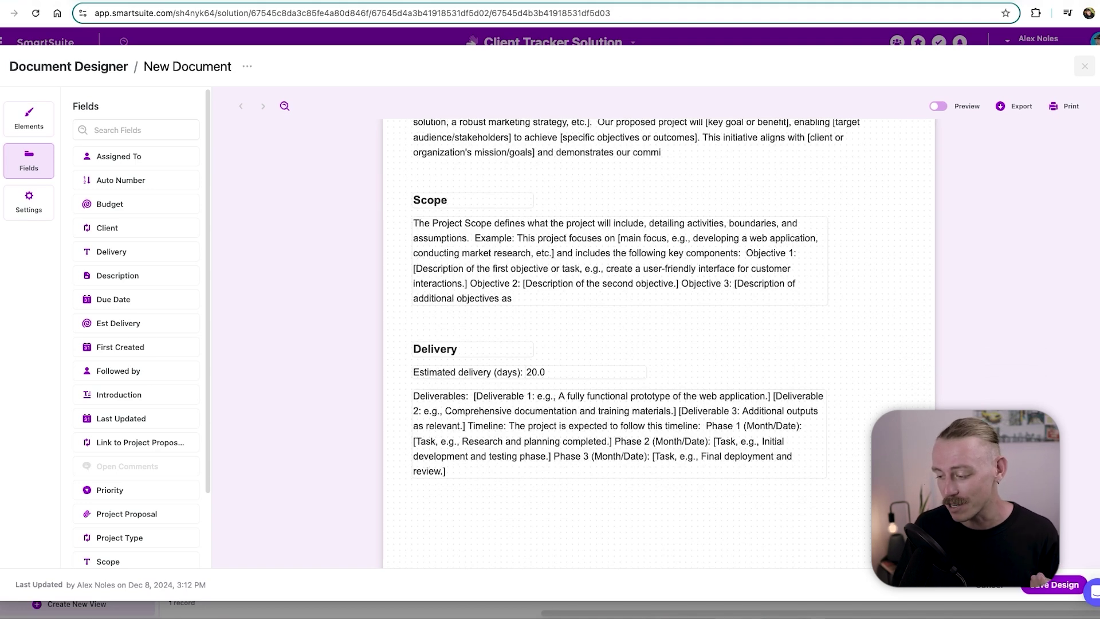
scroll(659, 344, "up", 5)
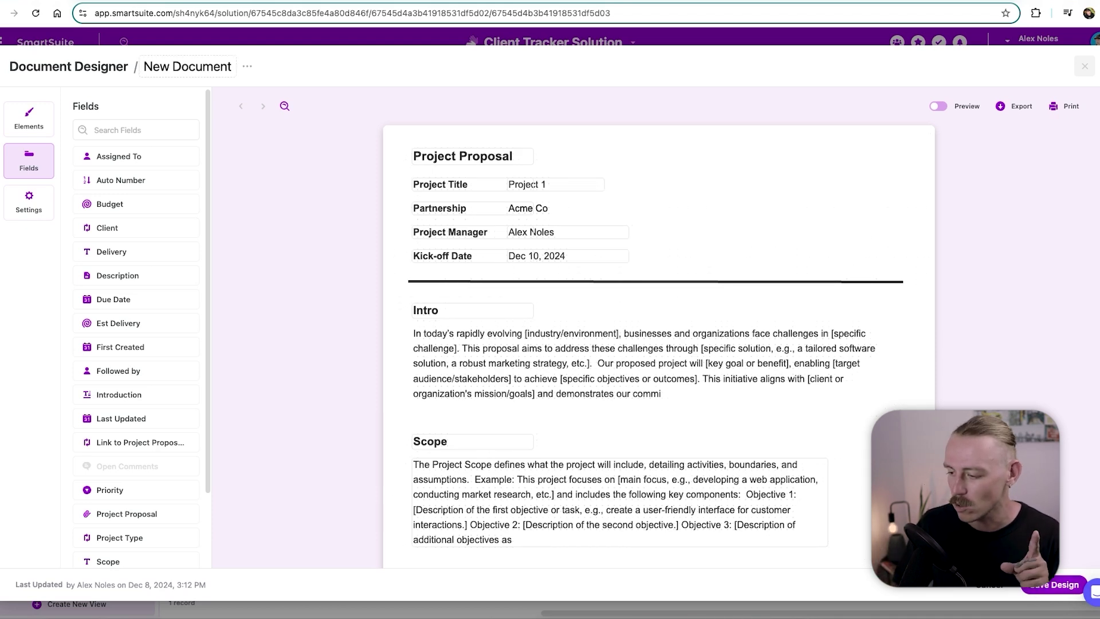
left_click(232, 67)
left_click_drag(231, 66, 153, 66)
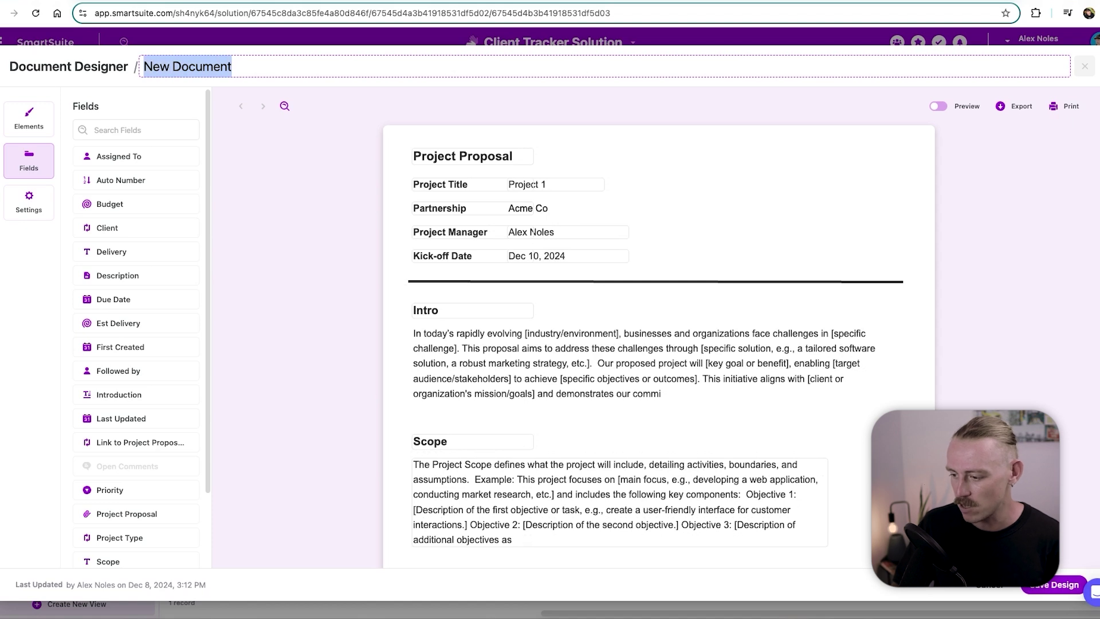
type("Project Proposal")
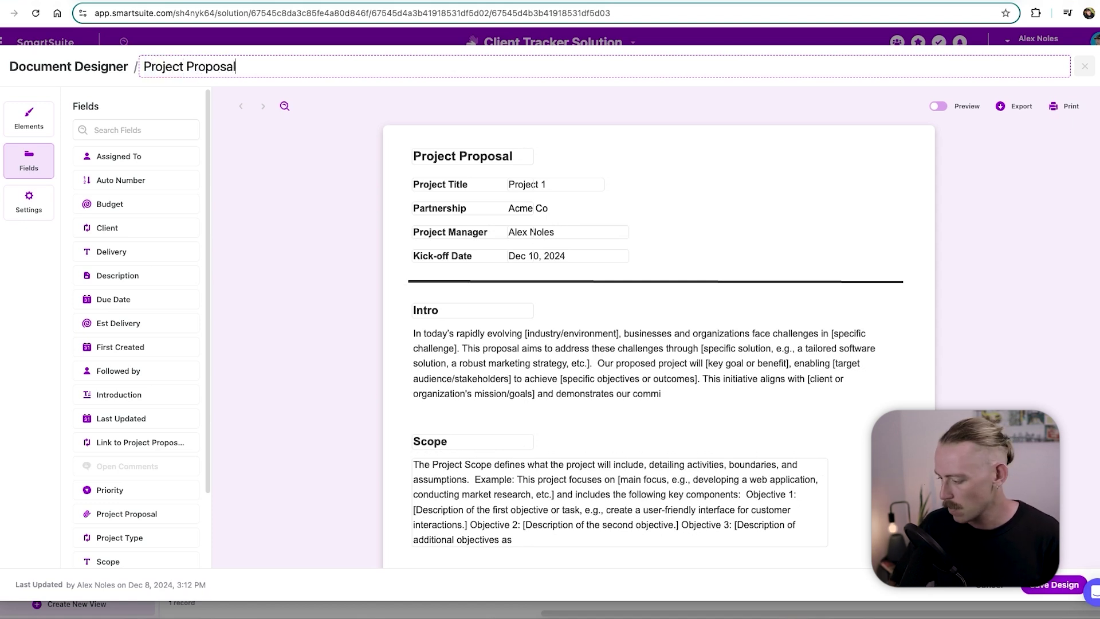
left_click(1054, 585)
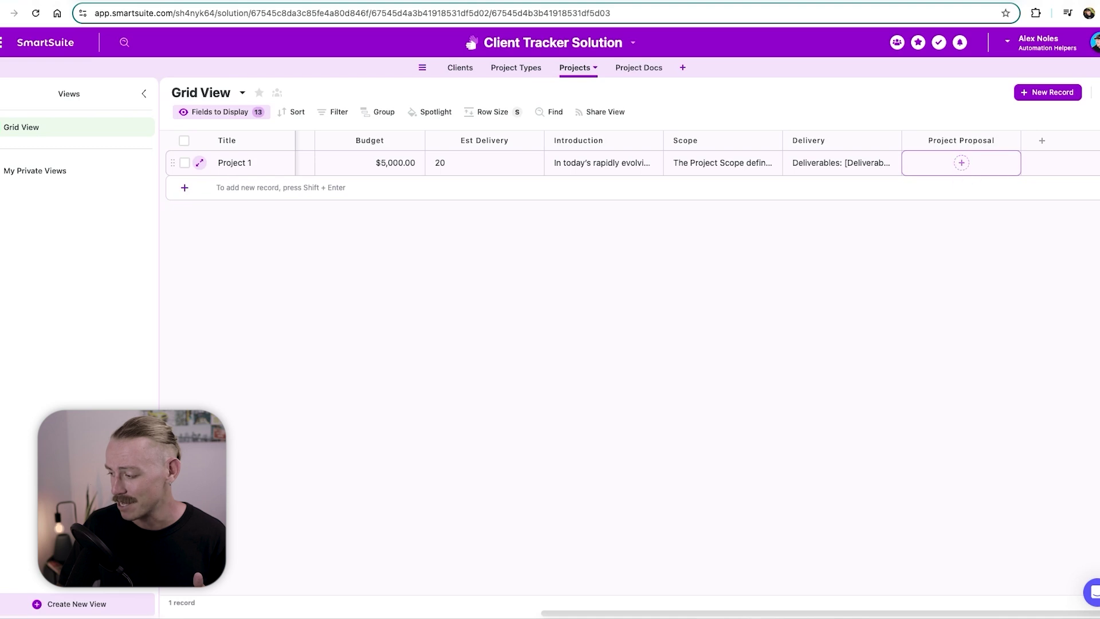
left_click(959, 163)
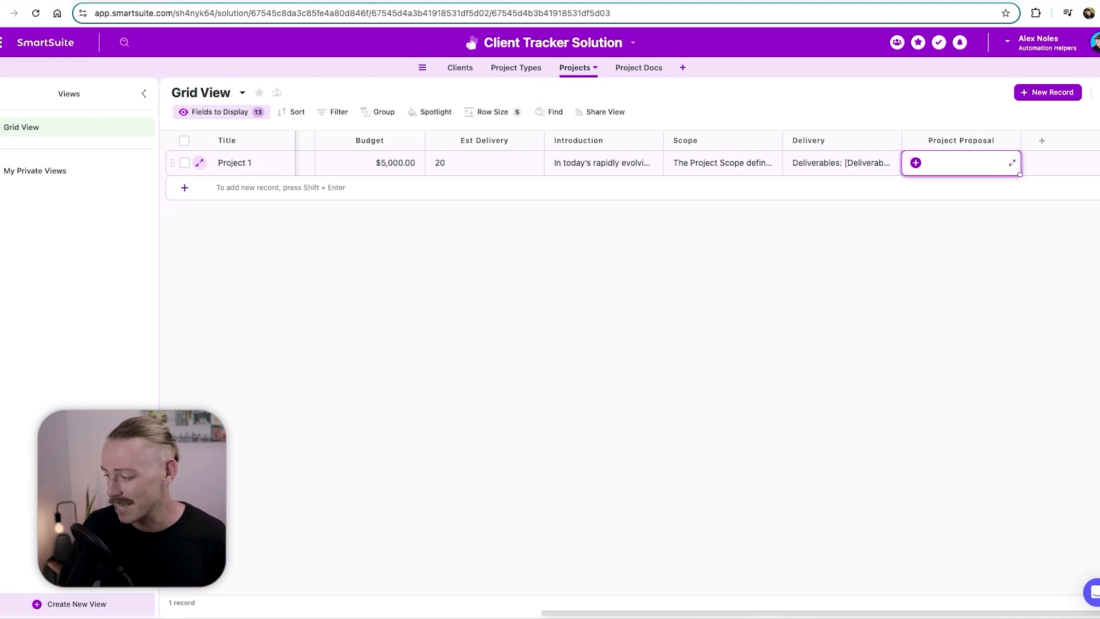
left_click(916, 164)
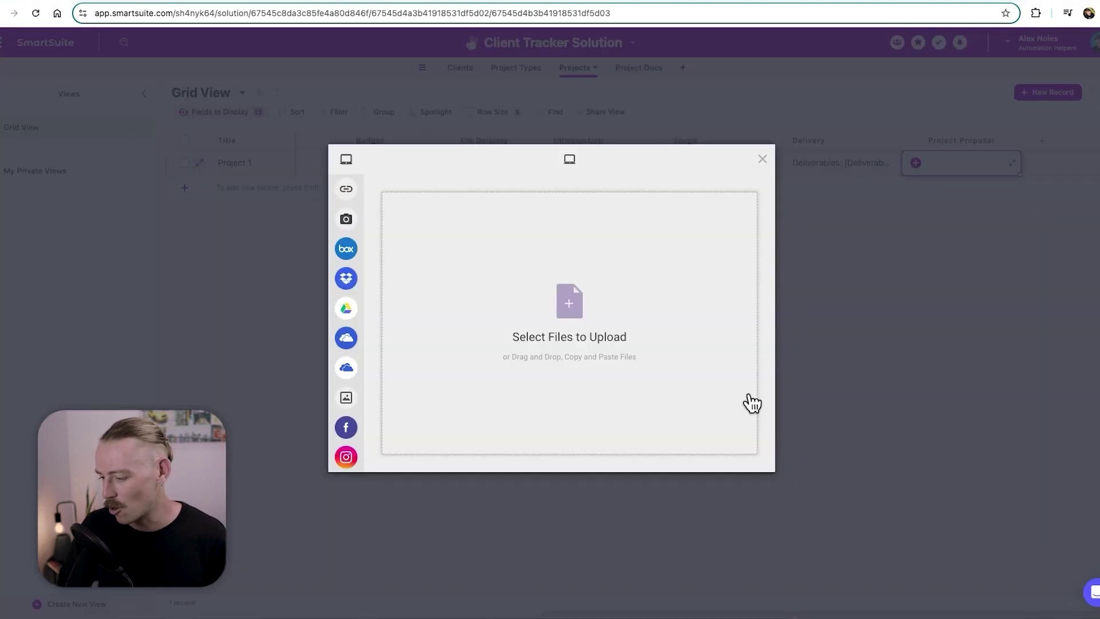
left_click(346, 189)
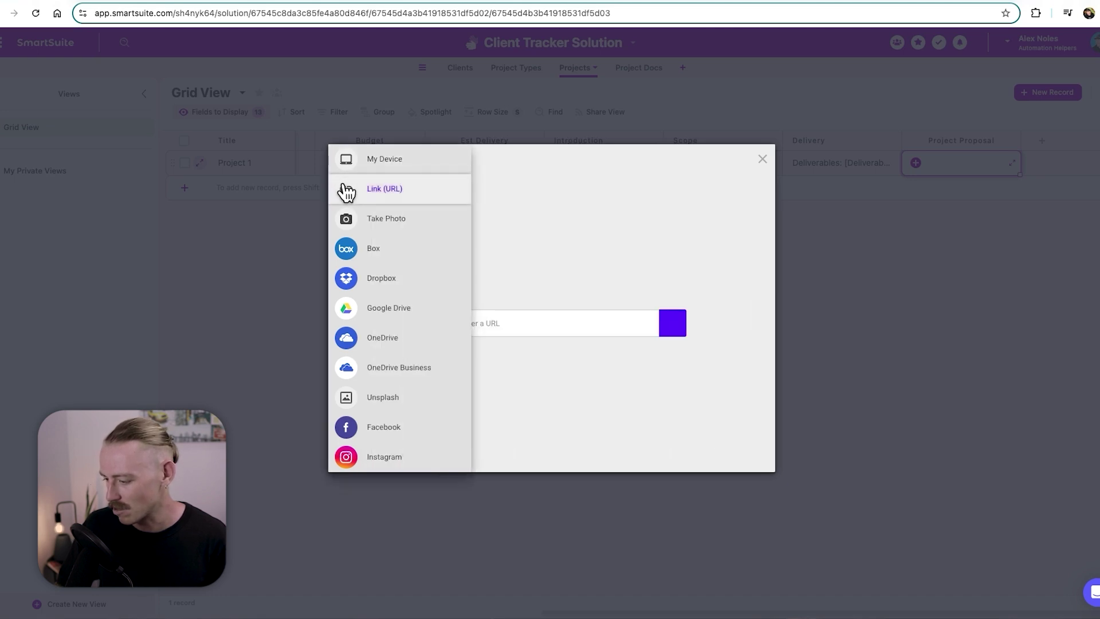
left_click(762, 160)
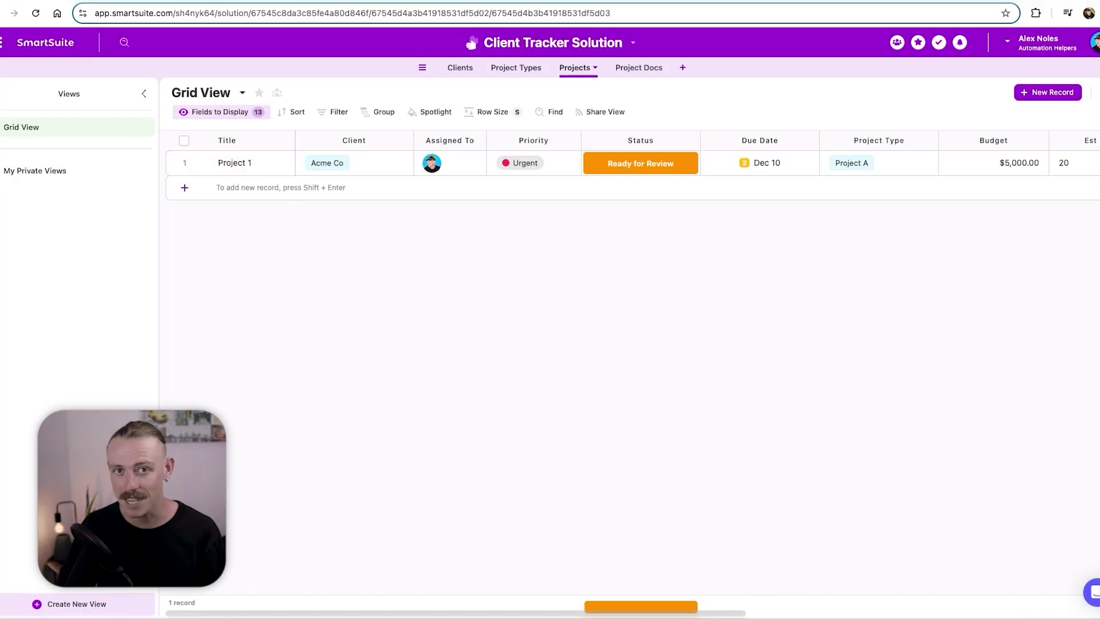
left_click(633, 45)
Create the first automation, triggered when a record in the Projects table is updated
left_click(529, 208)
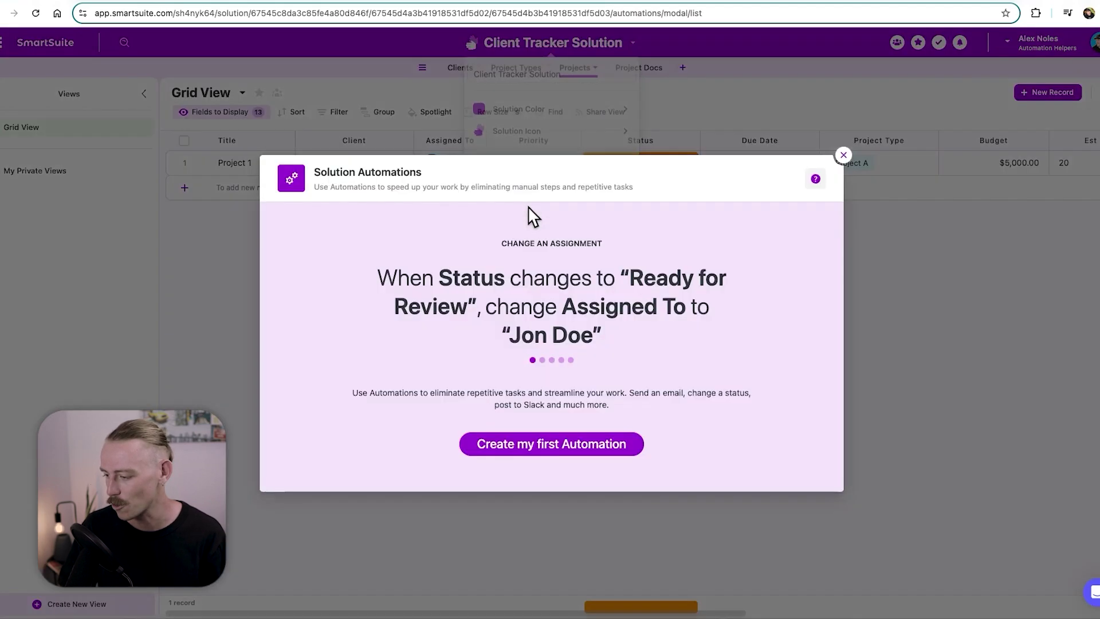
left_click(584, 445)
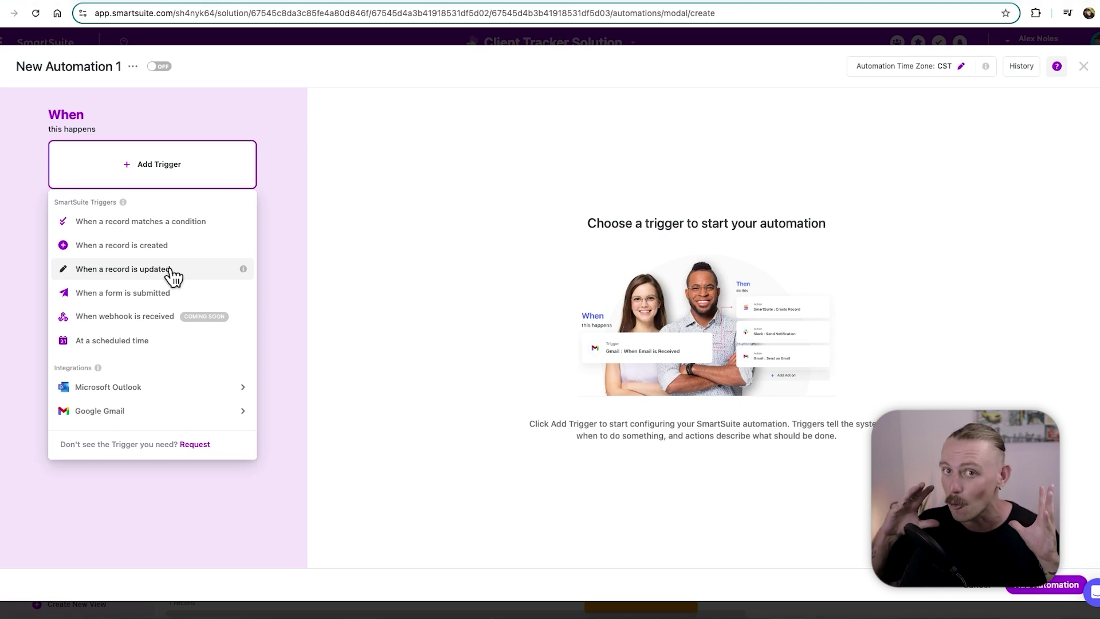
left_click(172, 270)
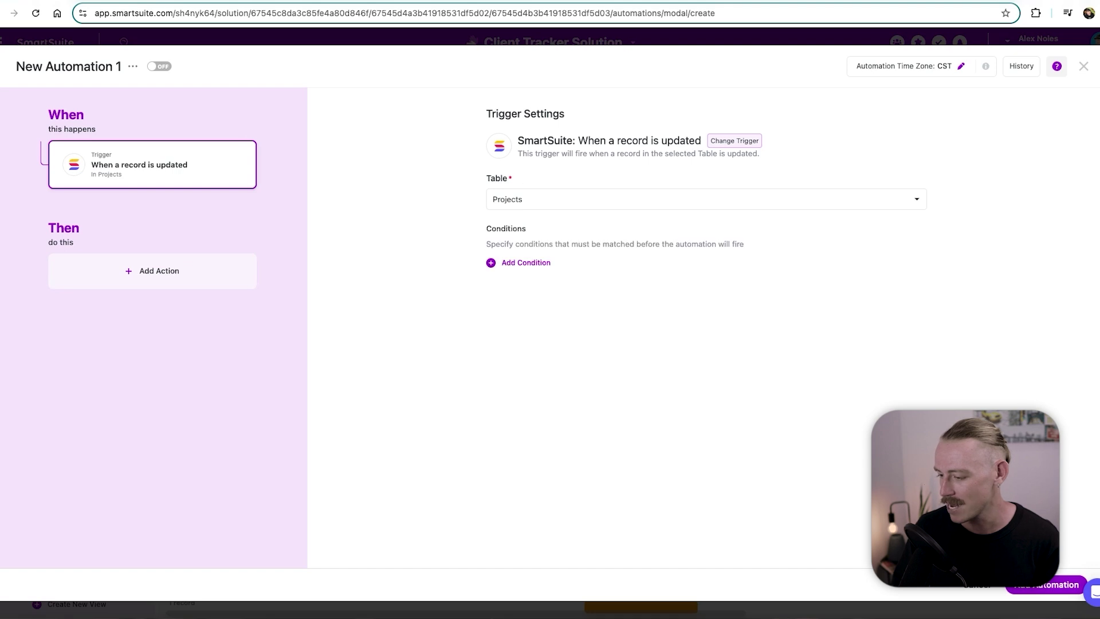
left_click(539, 212)
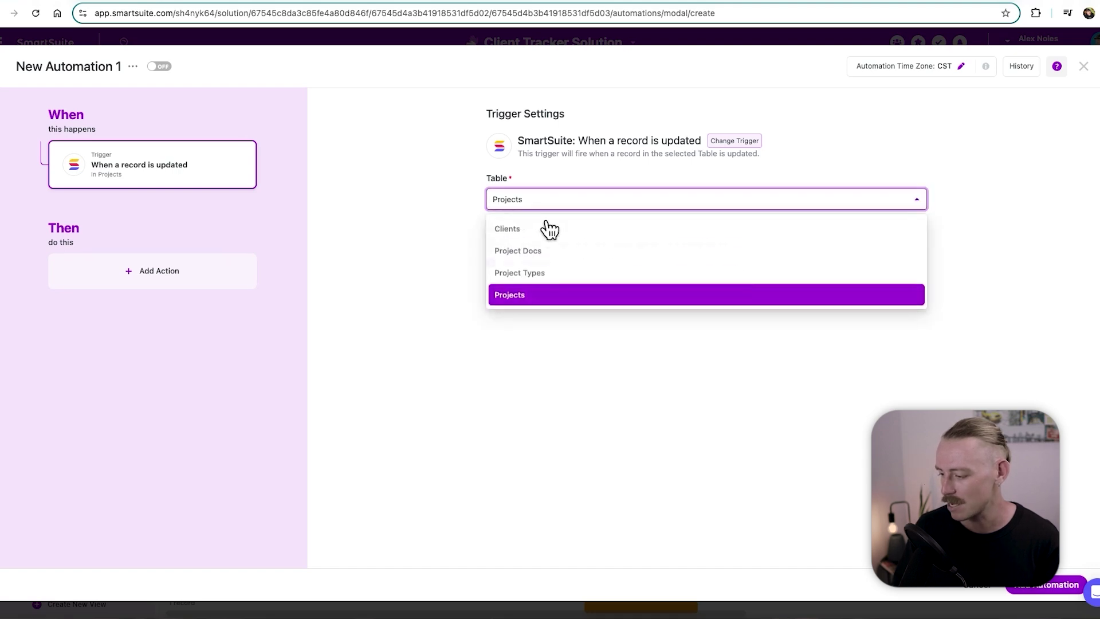
left_click(533, 297)
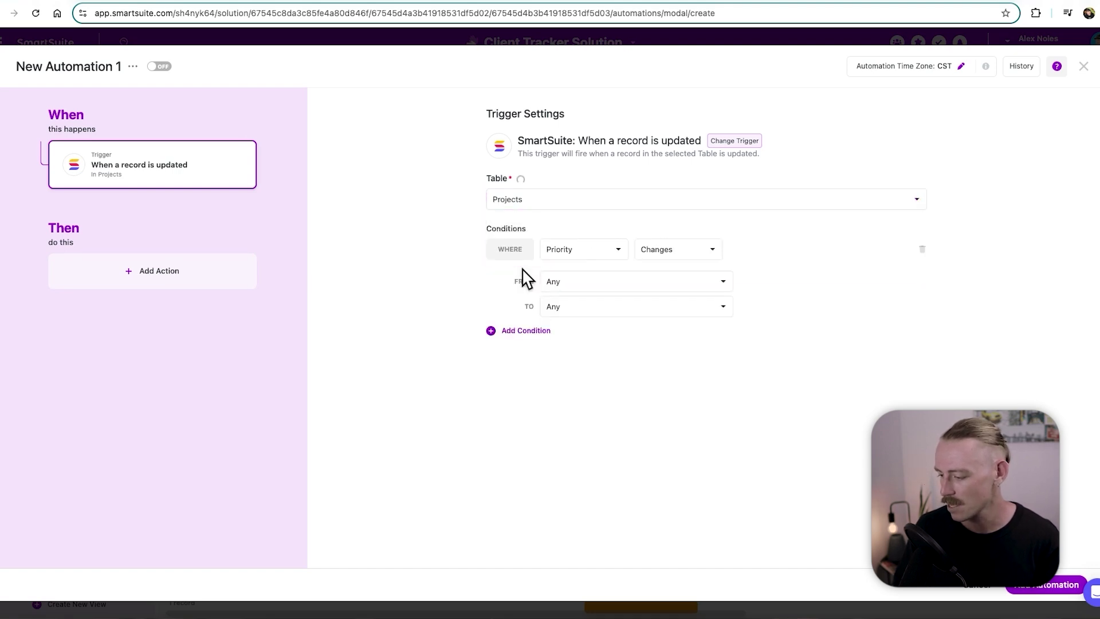
Add the trigger condition Status equal to Proposal
left_click(526, 263)
left_click(590, 259)
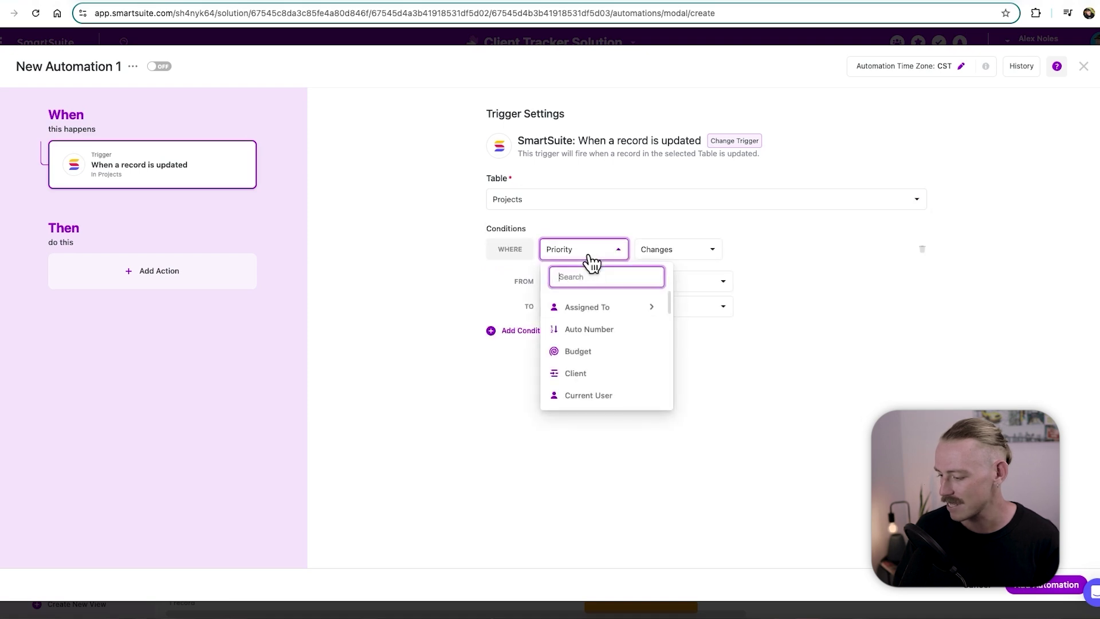
type("status")
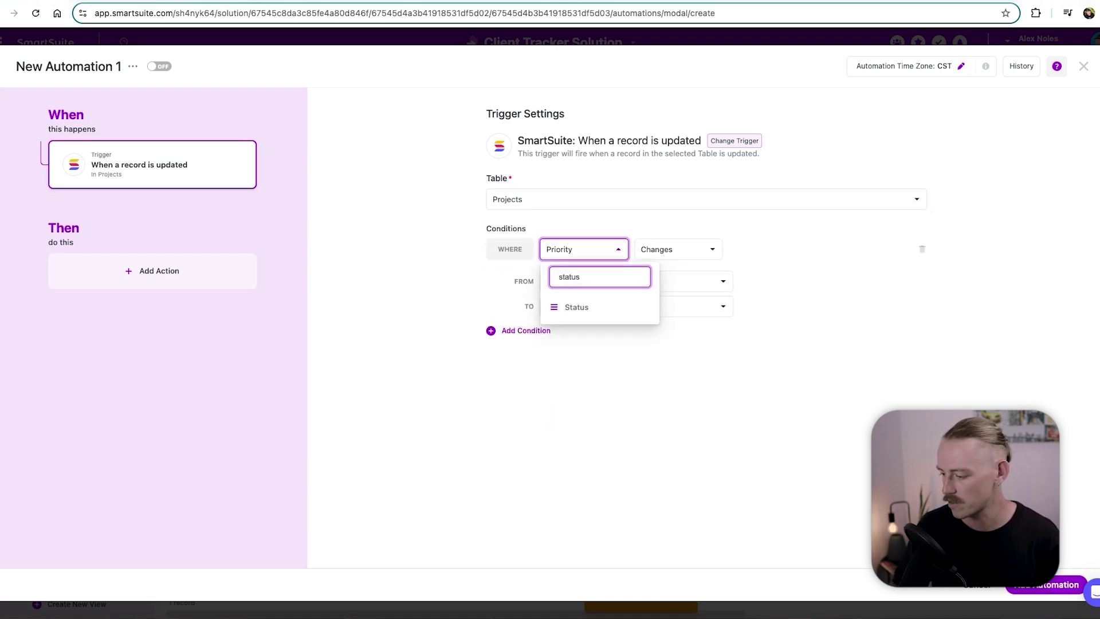
left_click(598, 307)
left_click(814, 249)
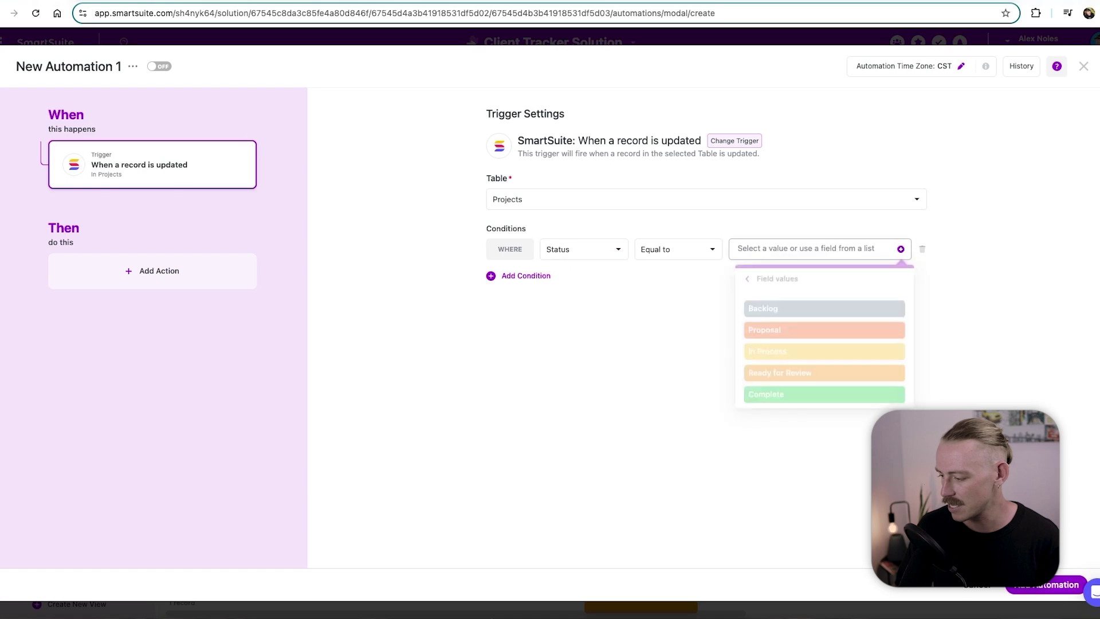
left_click(829, 330)
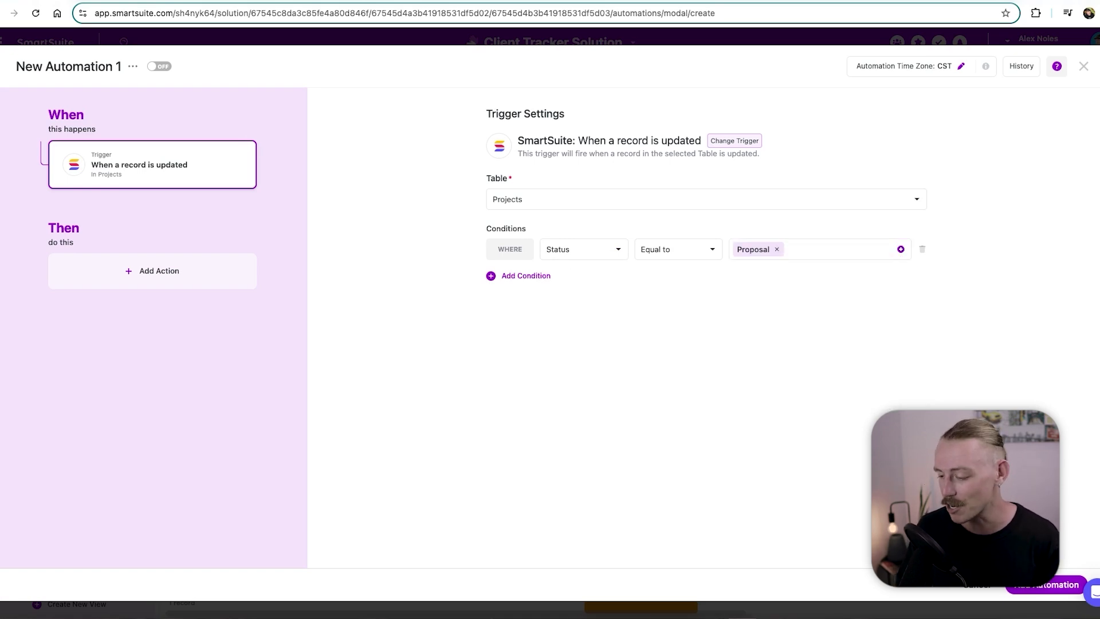
left_click(208, 281)
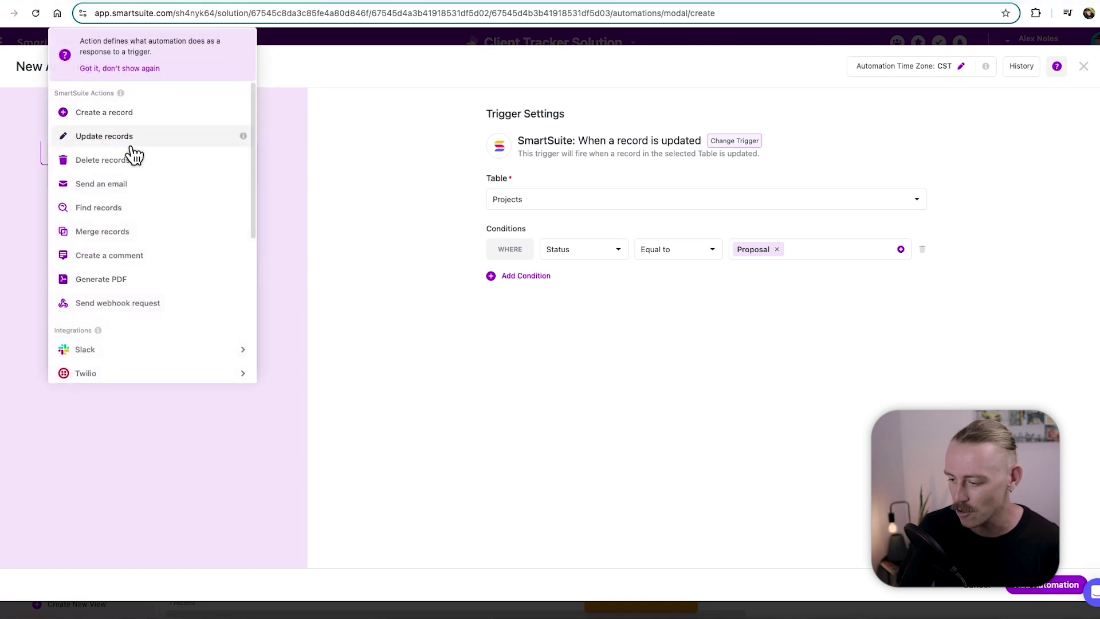
Add a Generate PDF action using the Project Proposal template
left_click(152, 289)
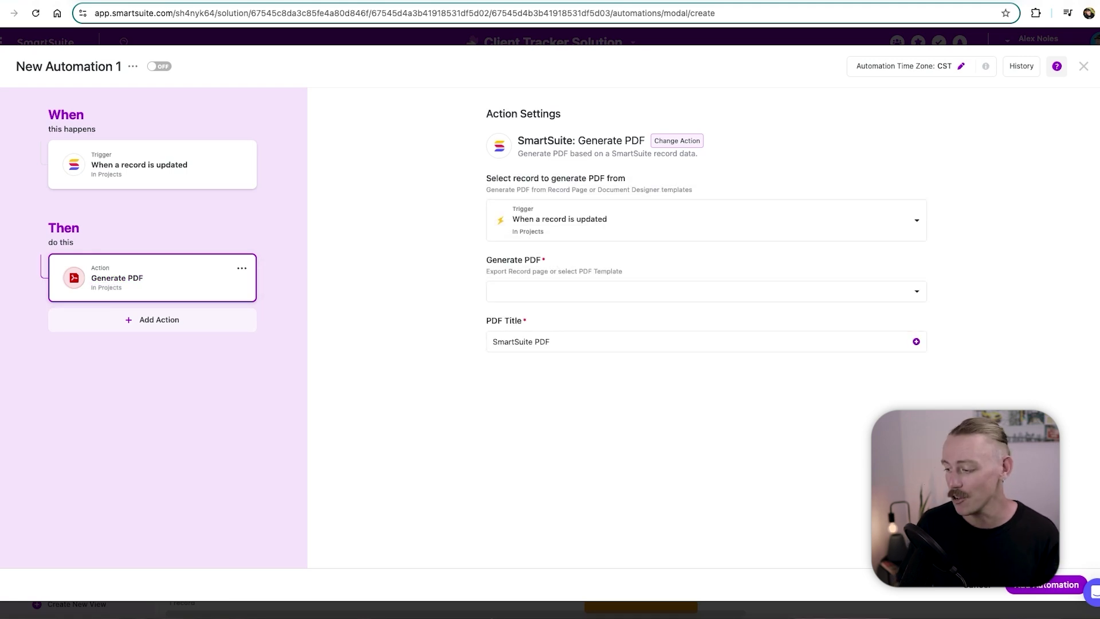
left_click(644, 294)
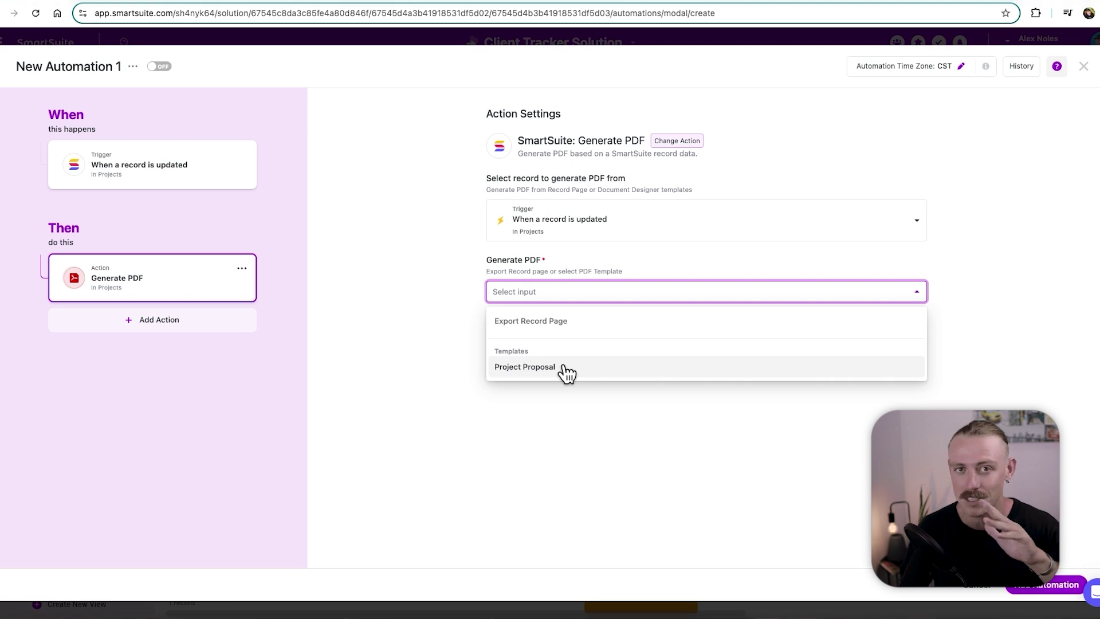
left_click(567, 373)
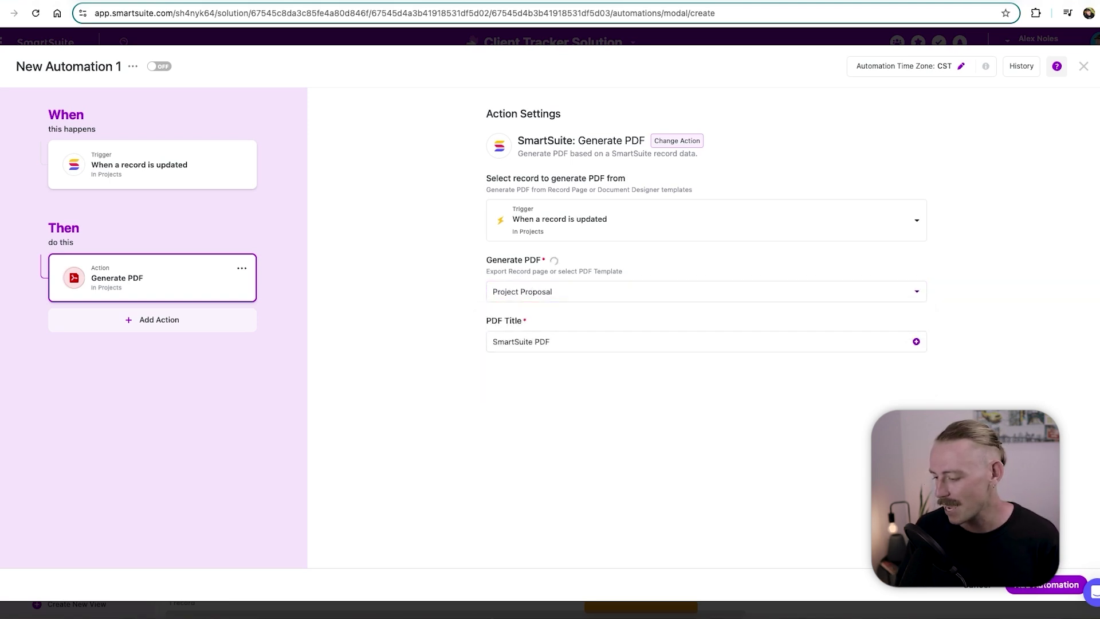
Set the PDF title to 'Project Proposal |' plus the Client and Title field chips
left_click(631, 342)
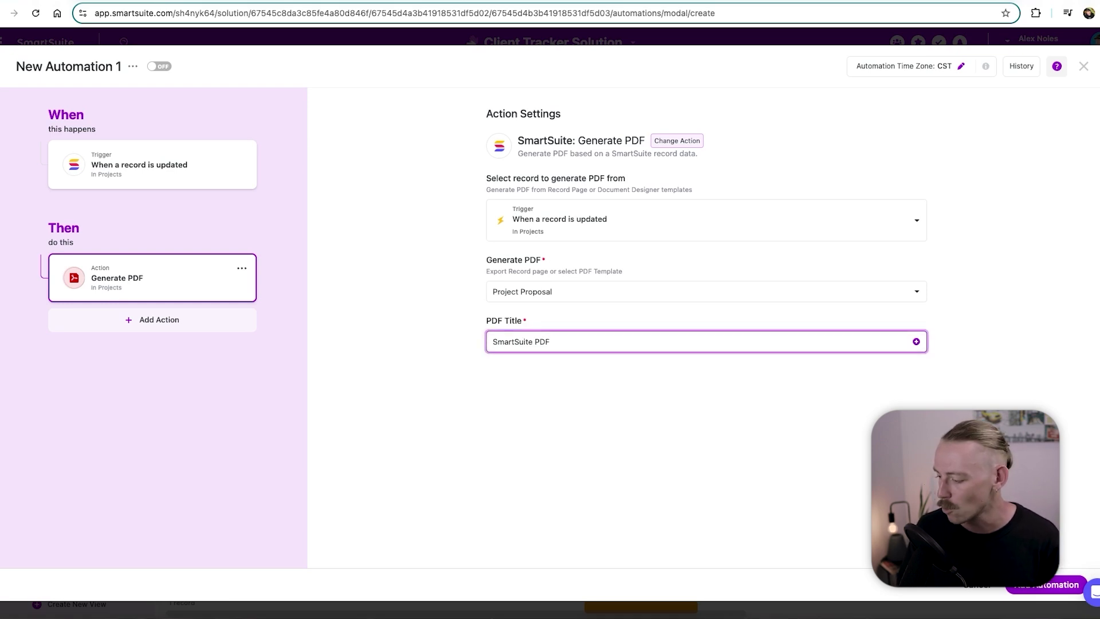
left_click(916, 341)
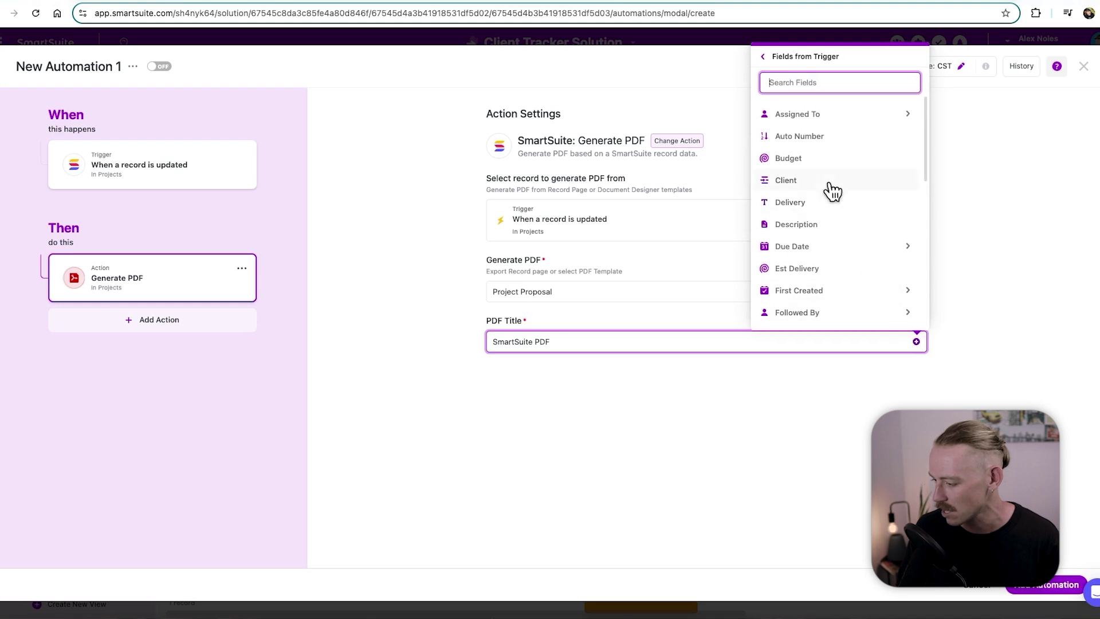
left_click(811, 180)
left_click(916, 343)
scroll(842, 285, "down", 3)
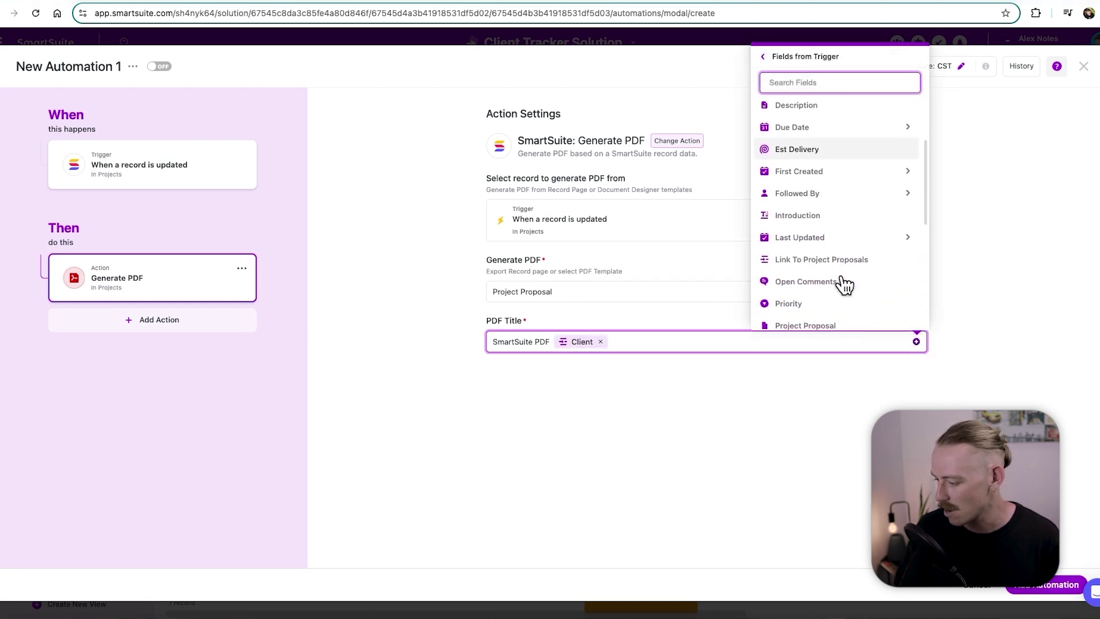
scroll(844, 285, "down", 4)
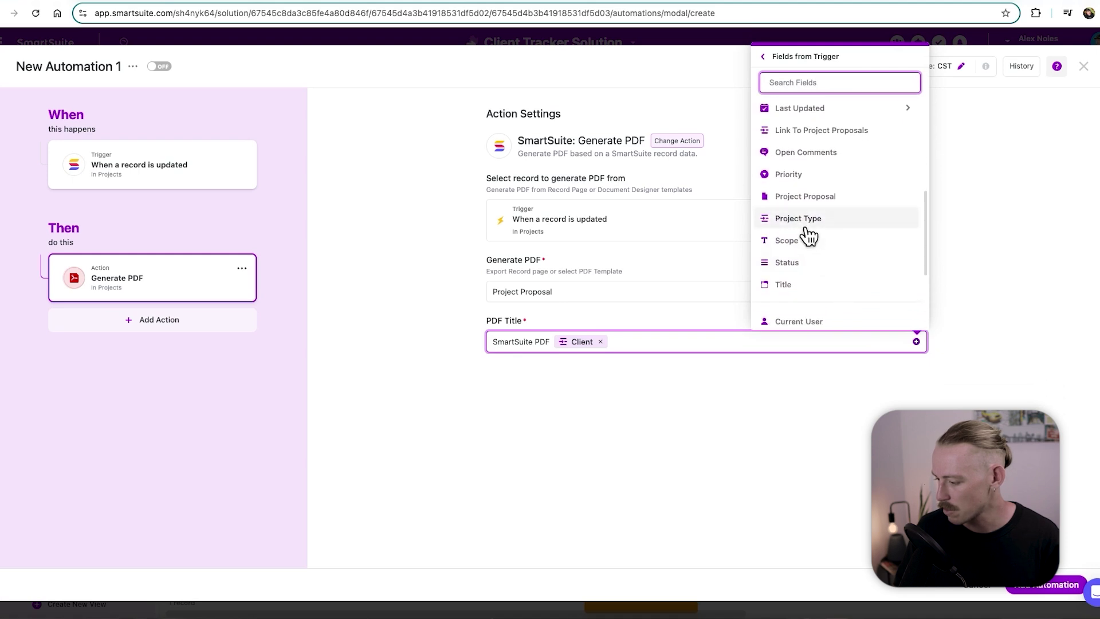
left_click(791, 284)
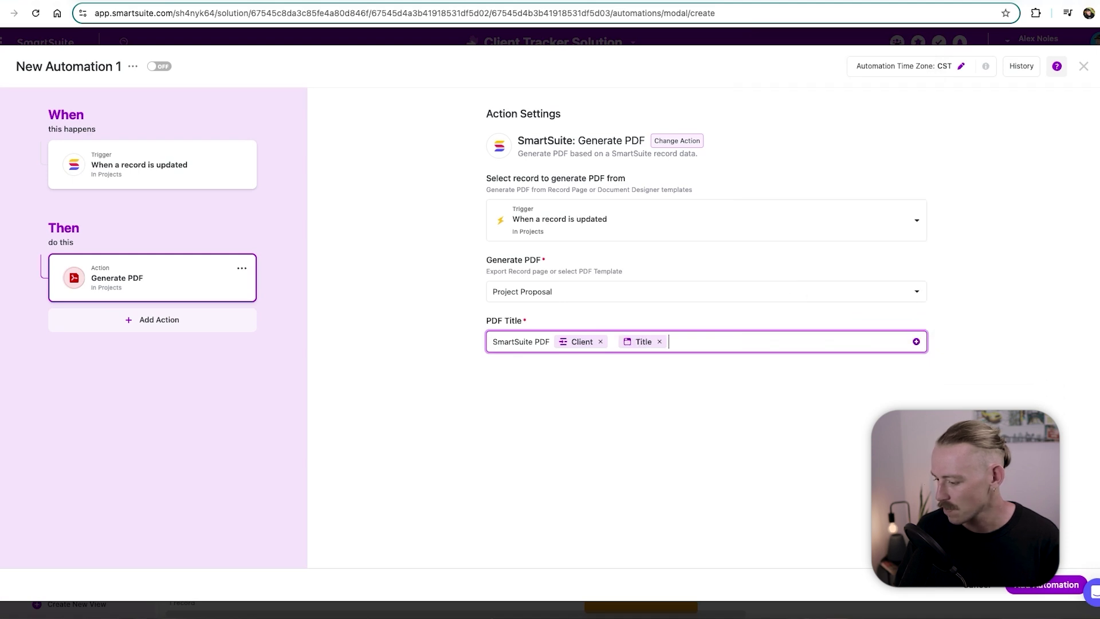
left_click_drag(550, 341, 497, 342)
type("Prop")
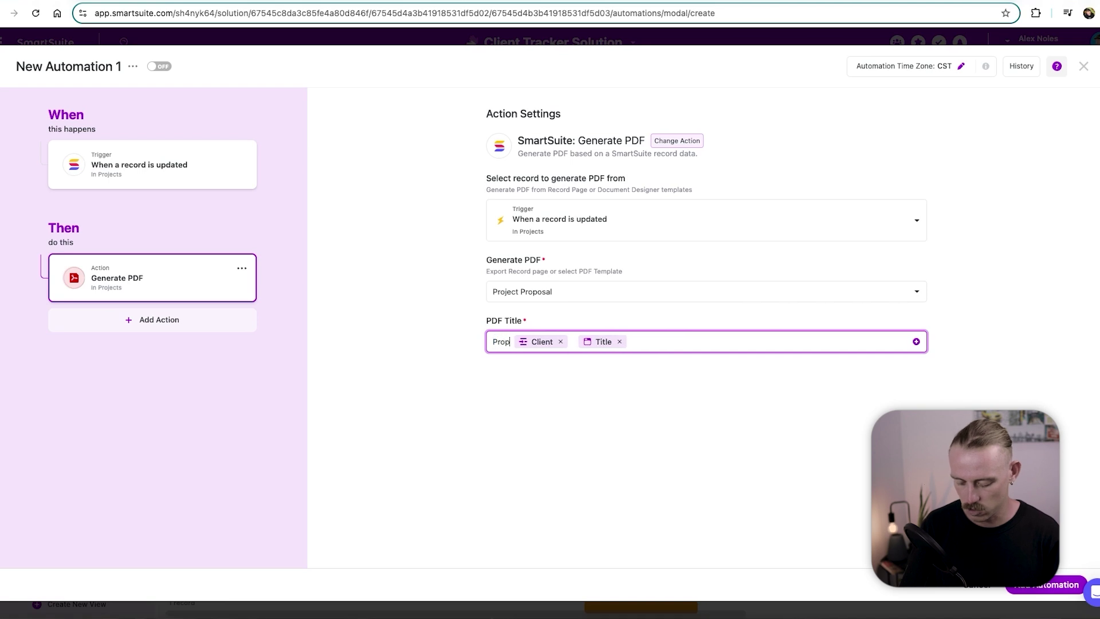
type("ect Pr")
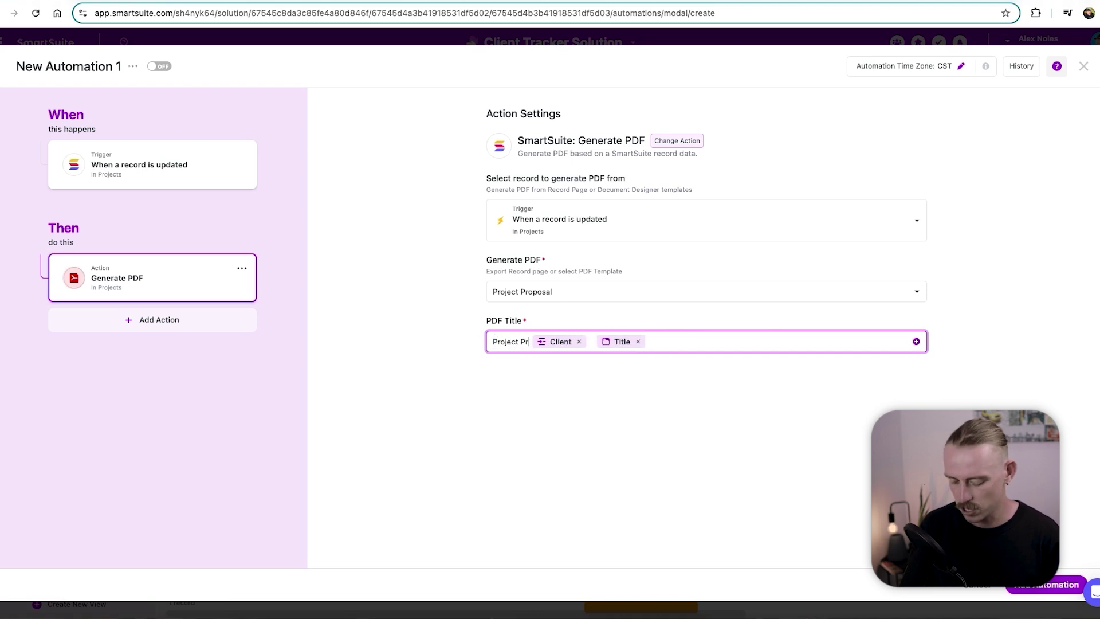
type("oposal ")
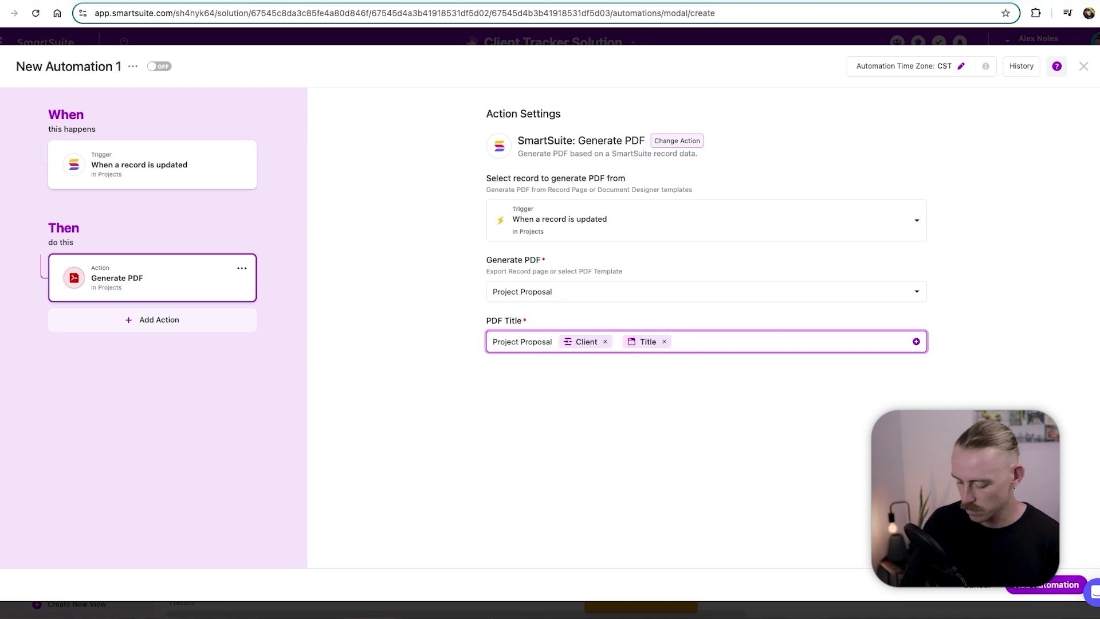
type("|")
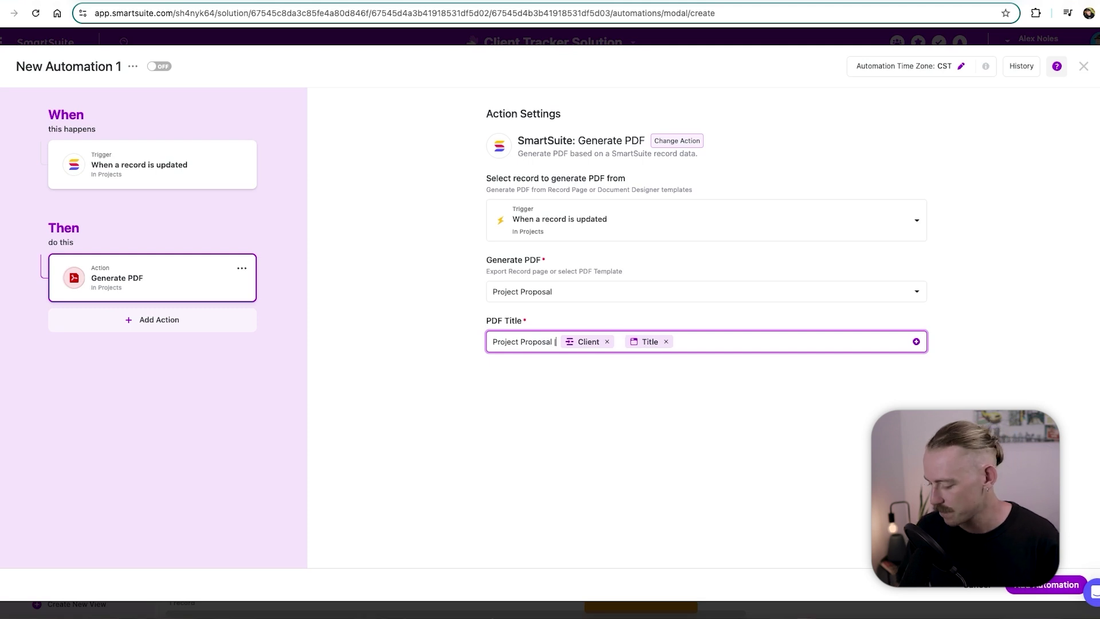
key("Escape")
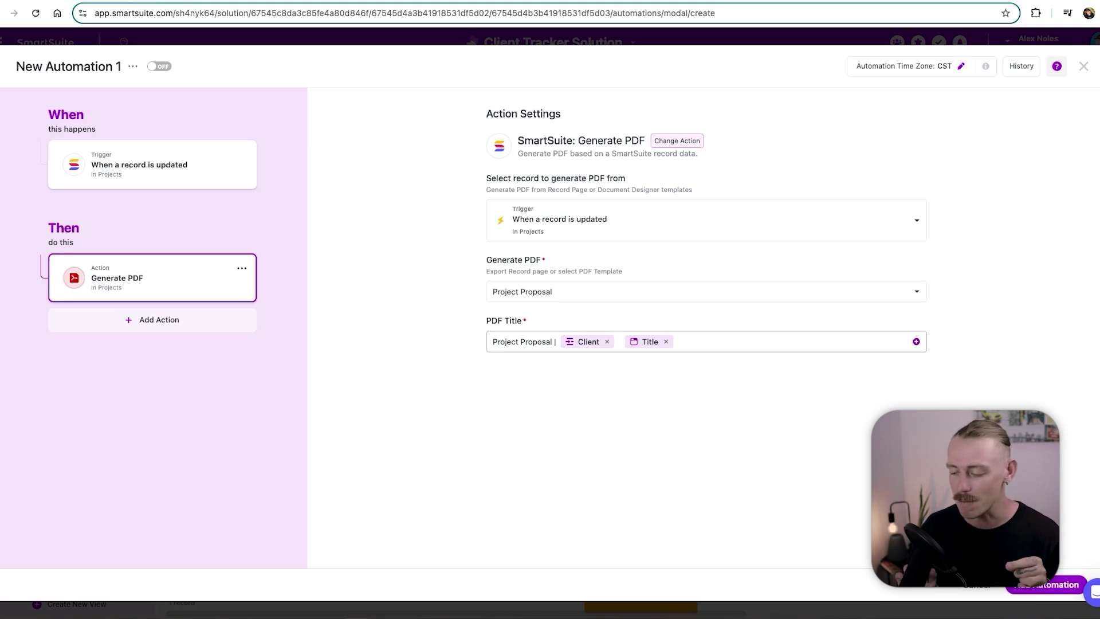
left_click(143, 324)
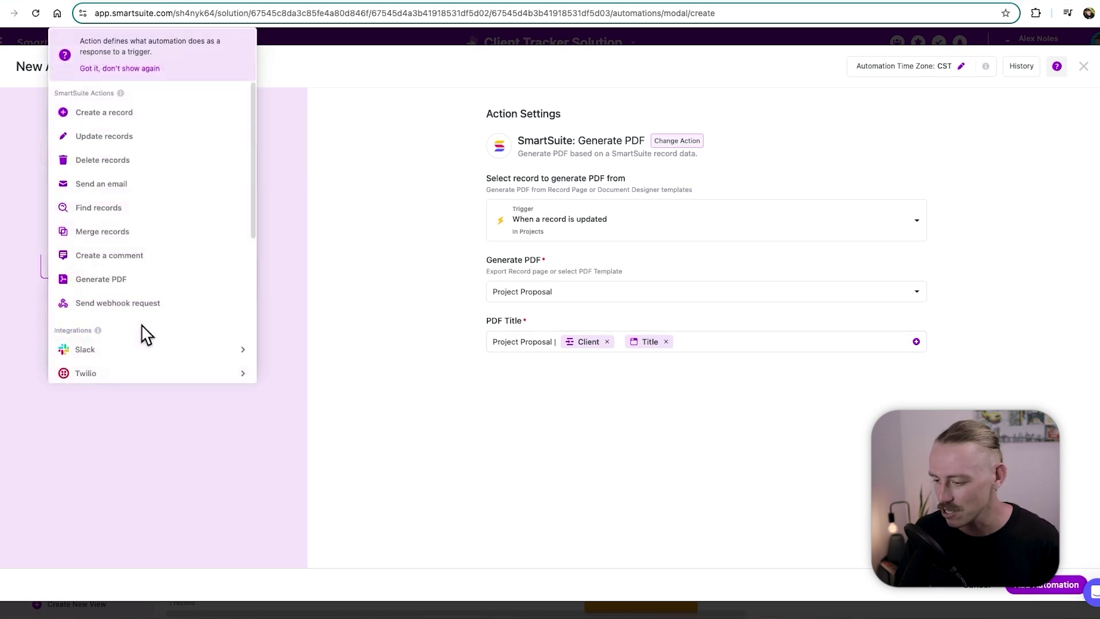
Add an Update records action filling Project Proposal with Generate PDF's Exported Pdf
left_click(122, 137)
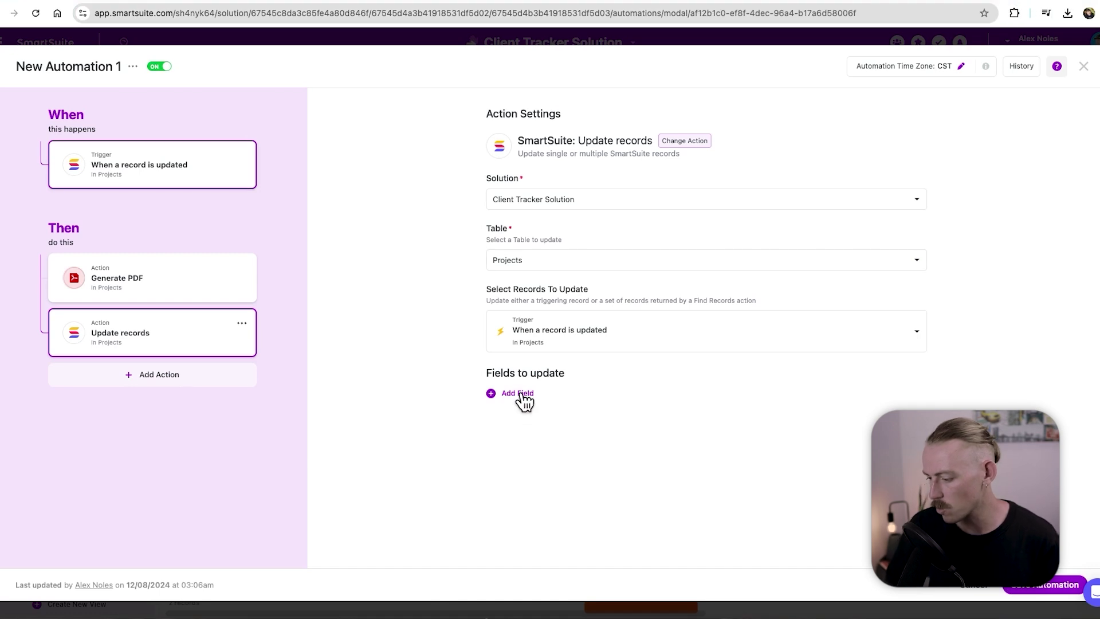
left_click(523, 395)
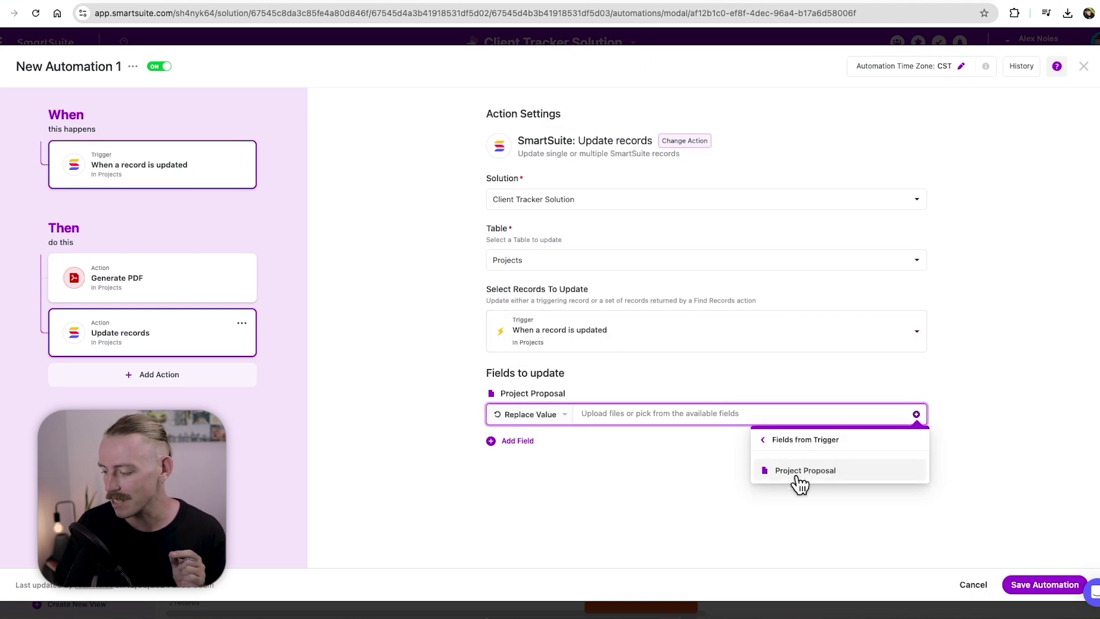
left_click(764, 443)
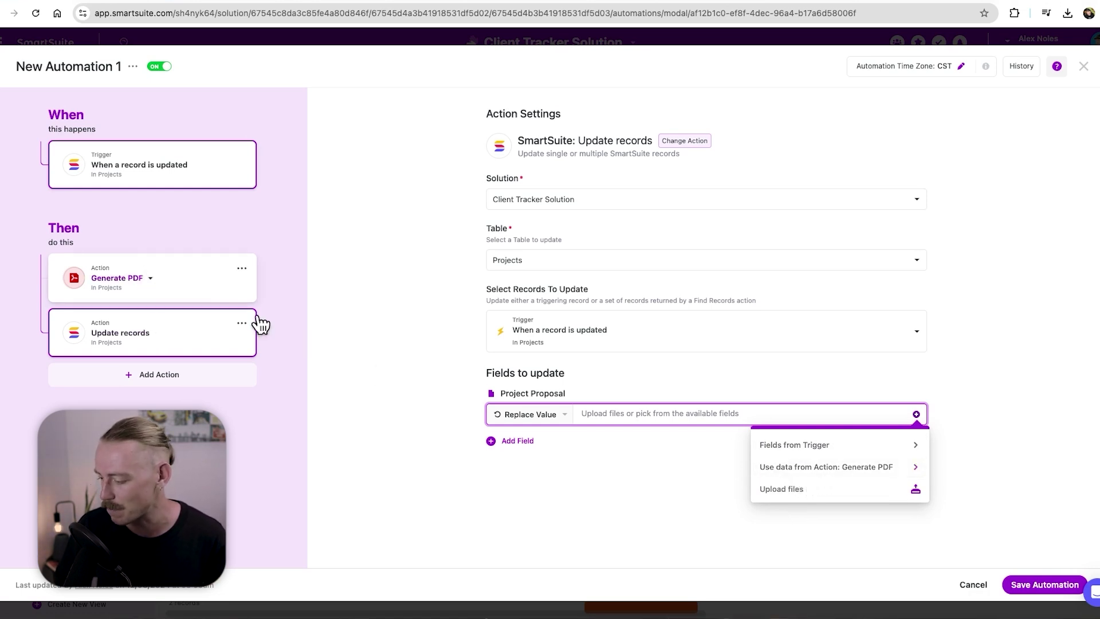
left_click(841, 468)
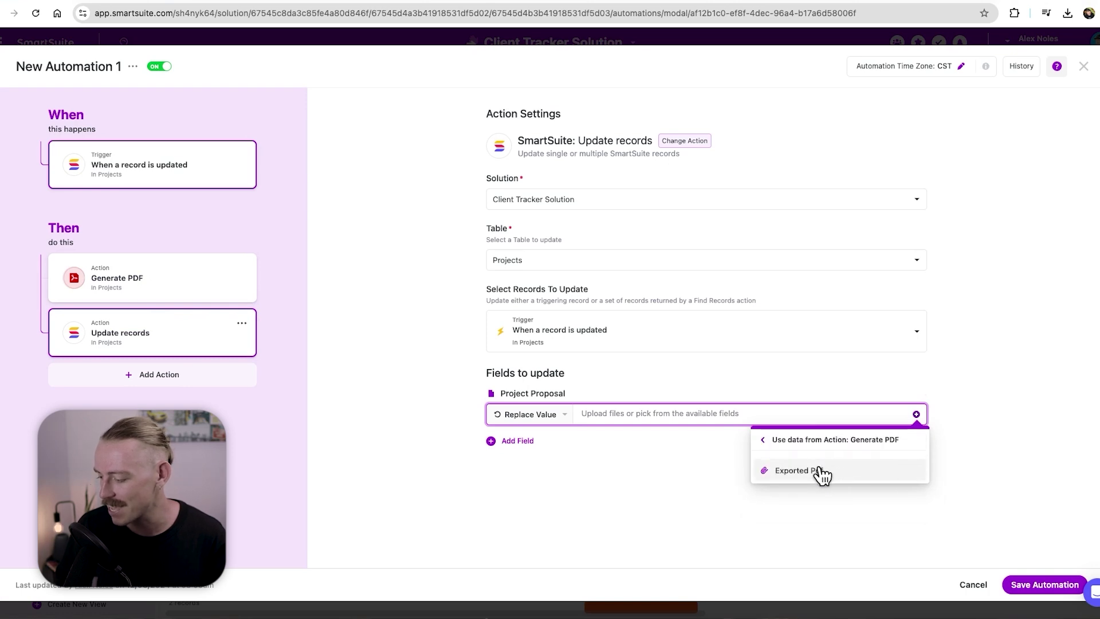
left_click(823, 473)
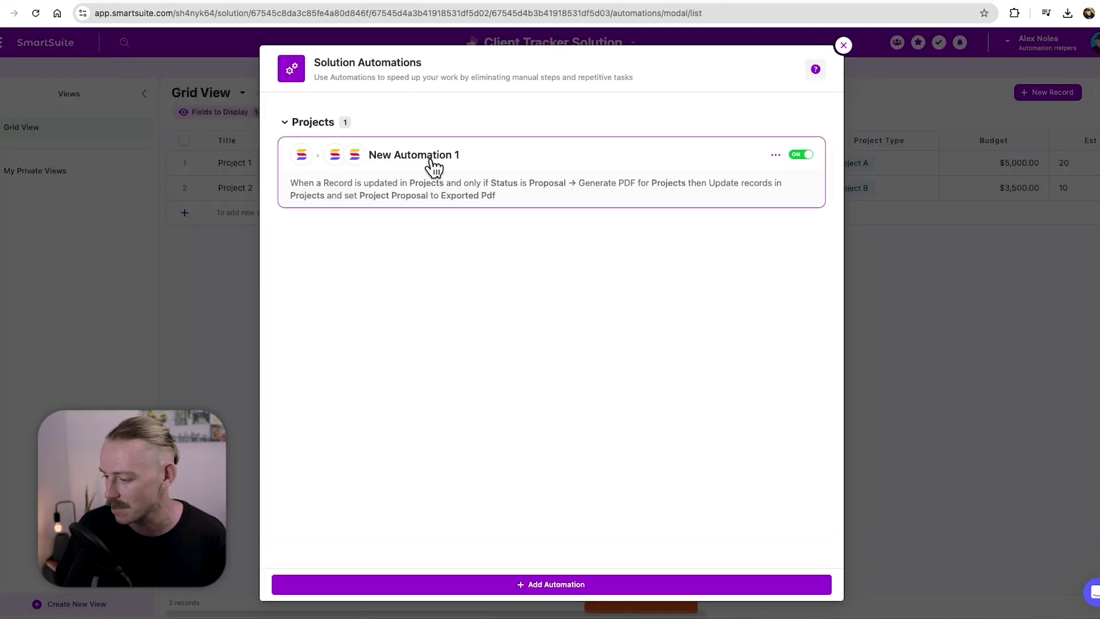
Rename the automation to 'Project Proposal Generation' and return to the Projects grid
left_click(429, 166)
left_click(121, 66)
left_click_drag(123, 66, 38, 63)
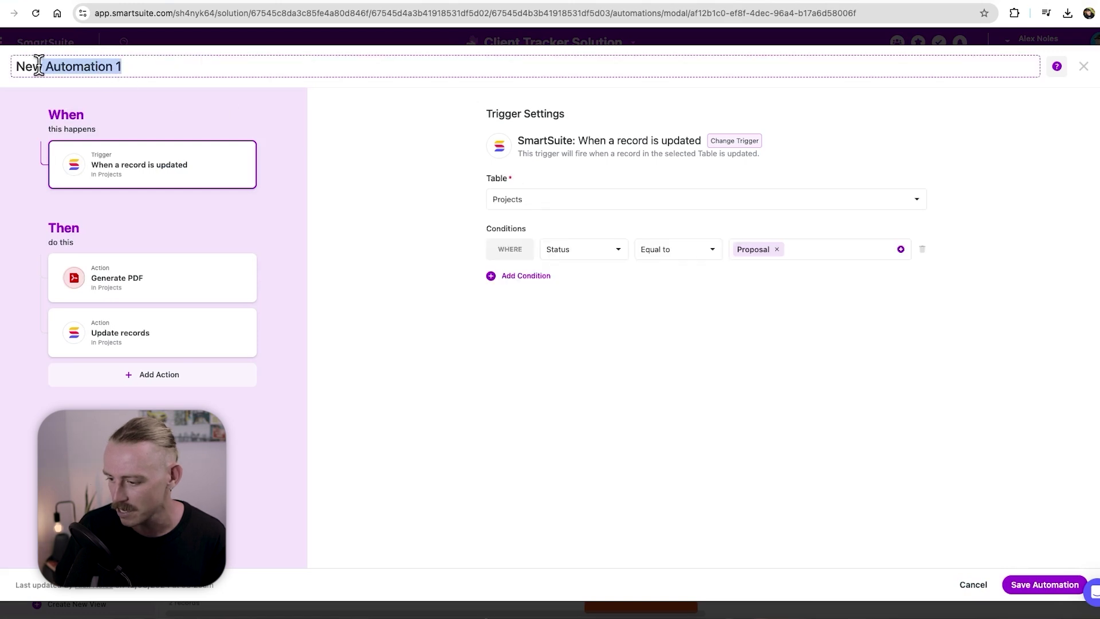
type("Project Proposal")
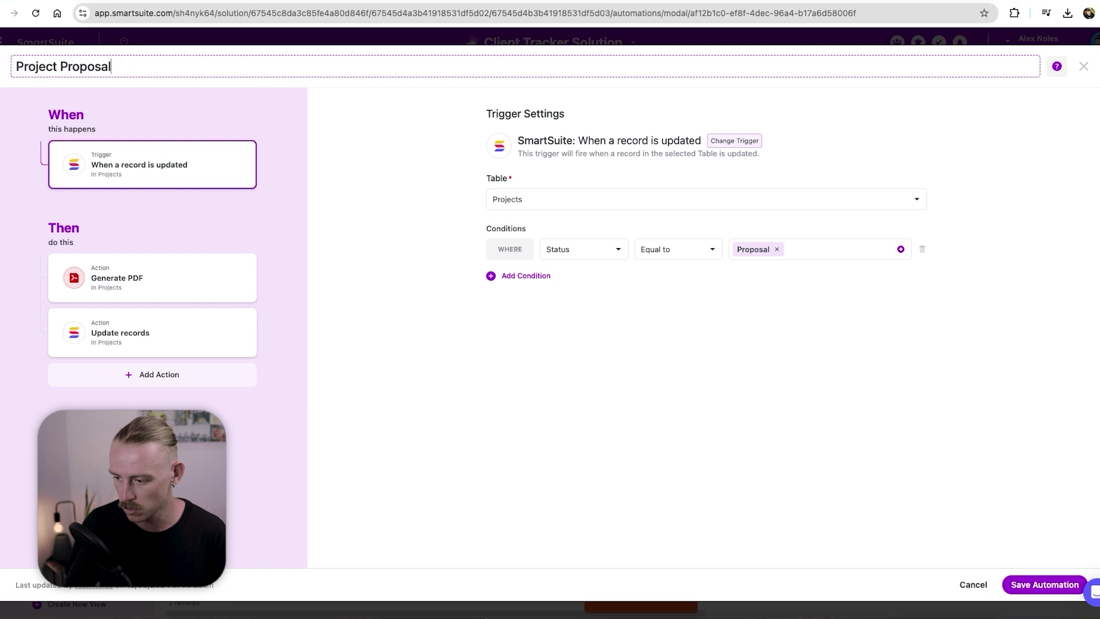
type(" Generation")
key("Return")
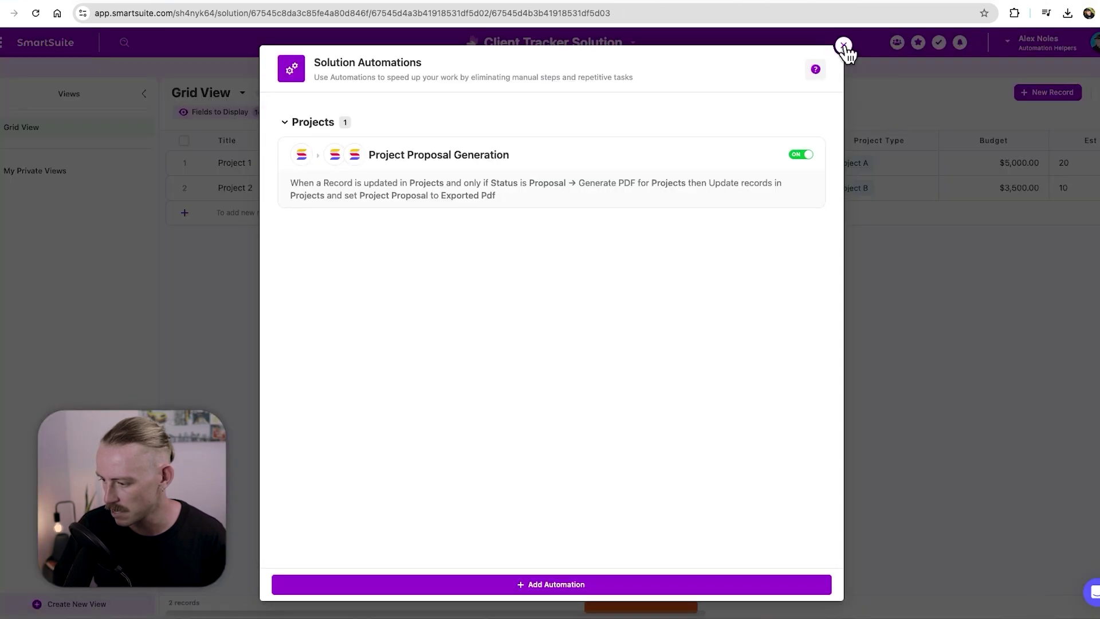
left_click(843, 45)
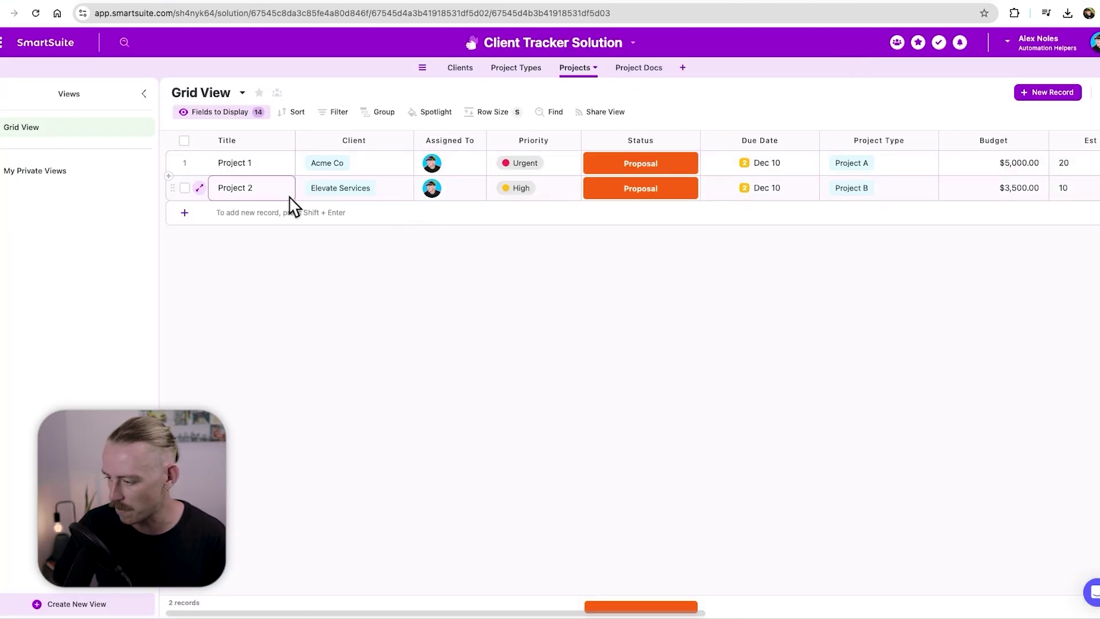
Change Project 2's Status to Backlog and then back to Proposal
left_click(688, 192)
left_click(659, 222)
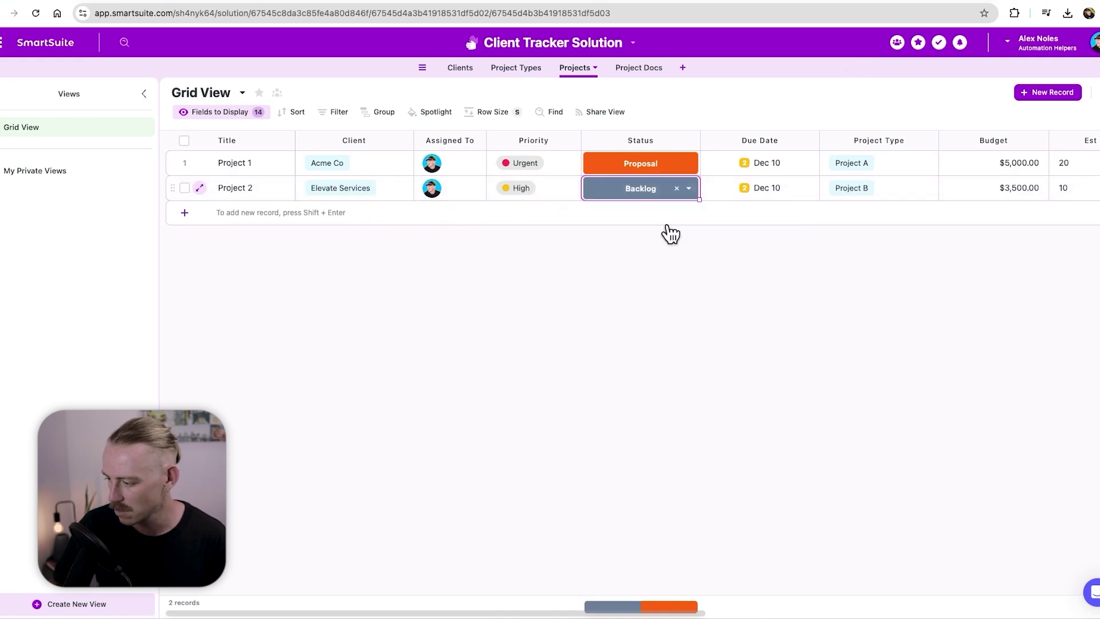
left_click(691, 190)
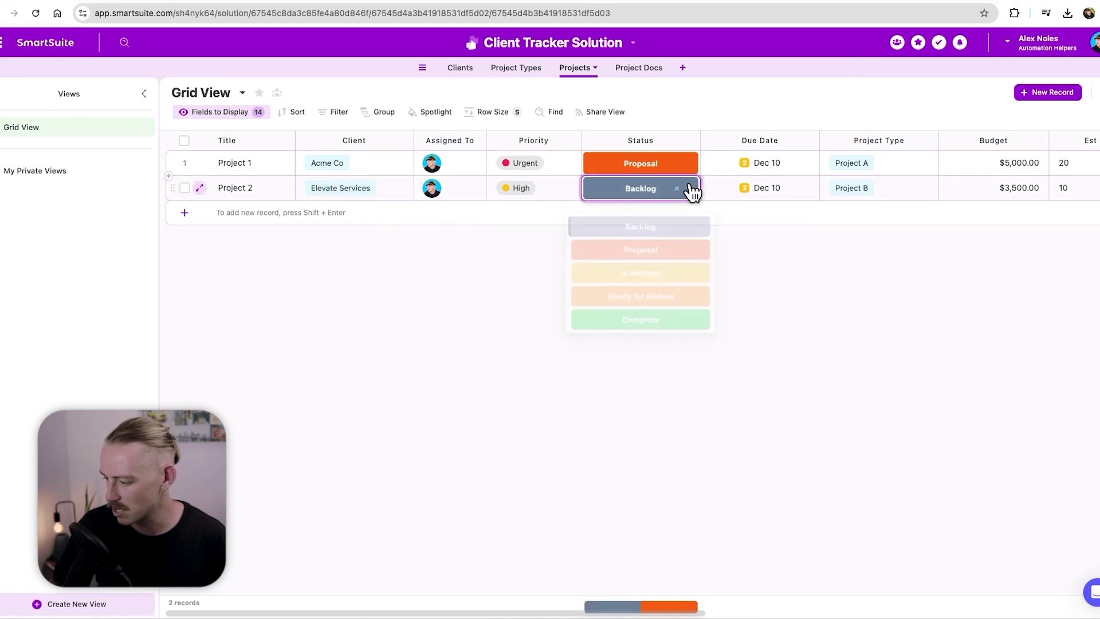
left_click(655, 247)
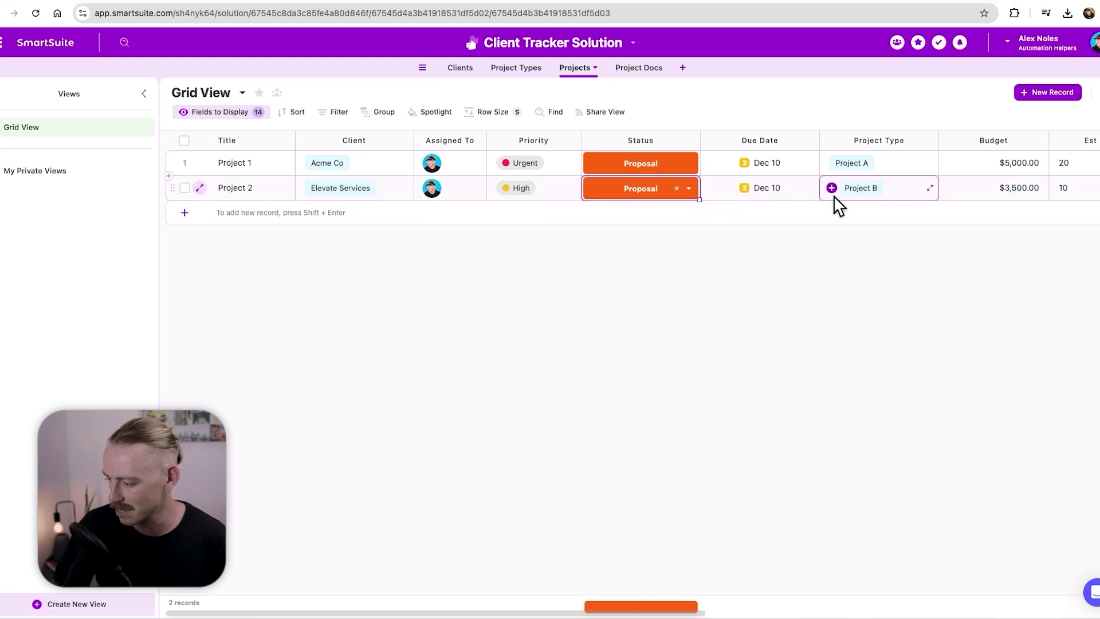
Reload and review Project 2's generated proposal PDF, then go to Project Types
scroll(864, 201, "right", 8)
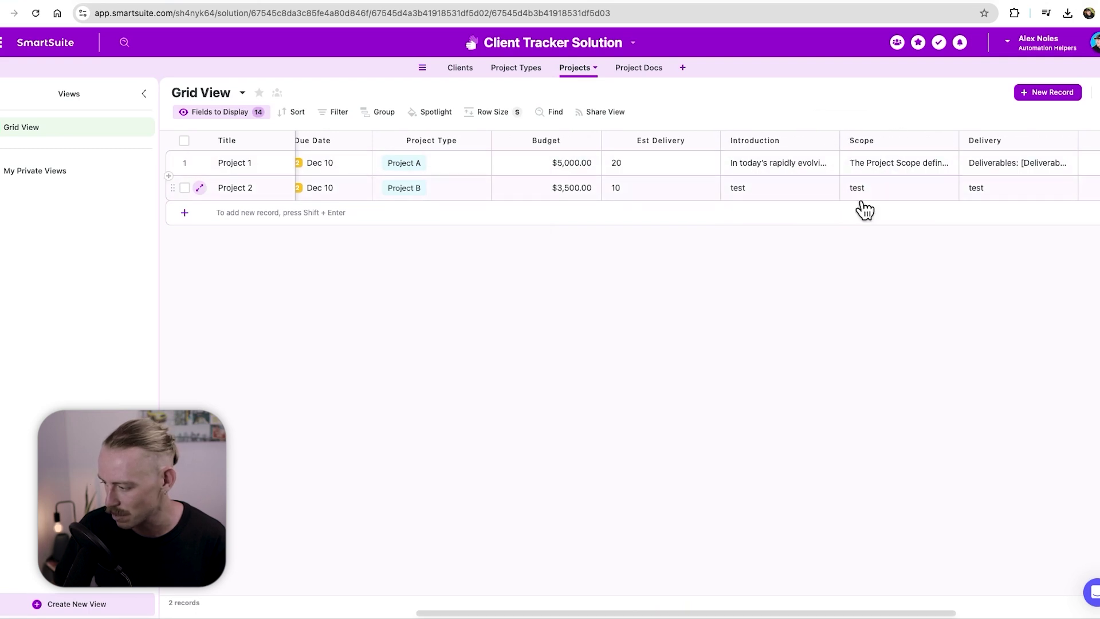
scroll(882, 200, "right", 5)
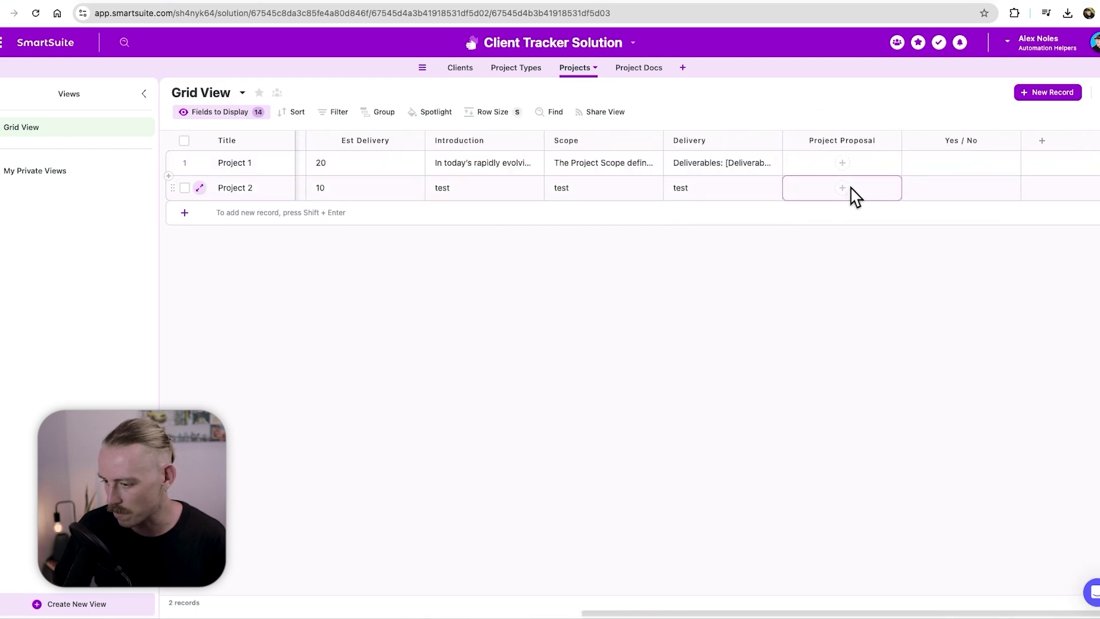
left_click(36, 12)
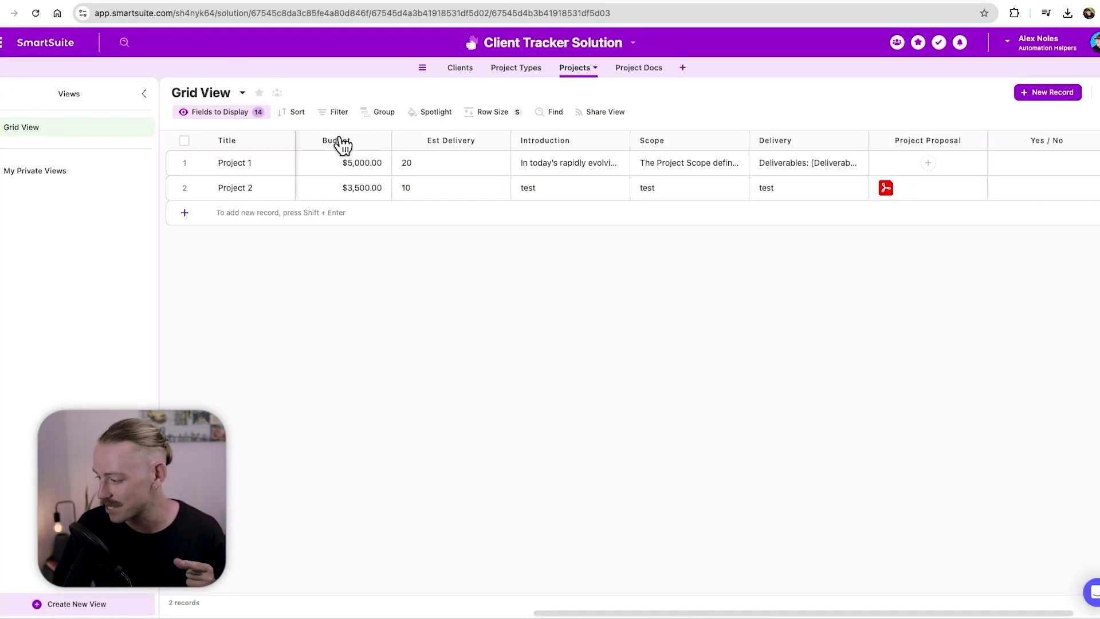
left_click(899, 188)
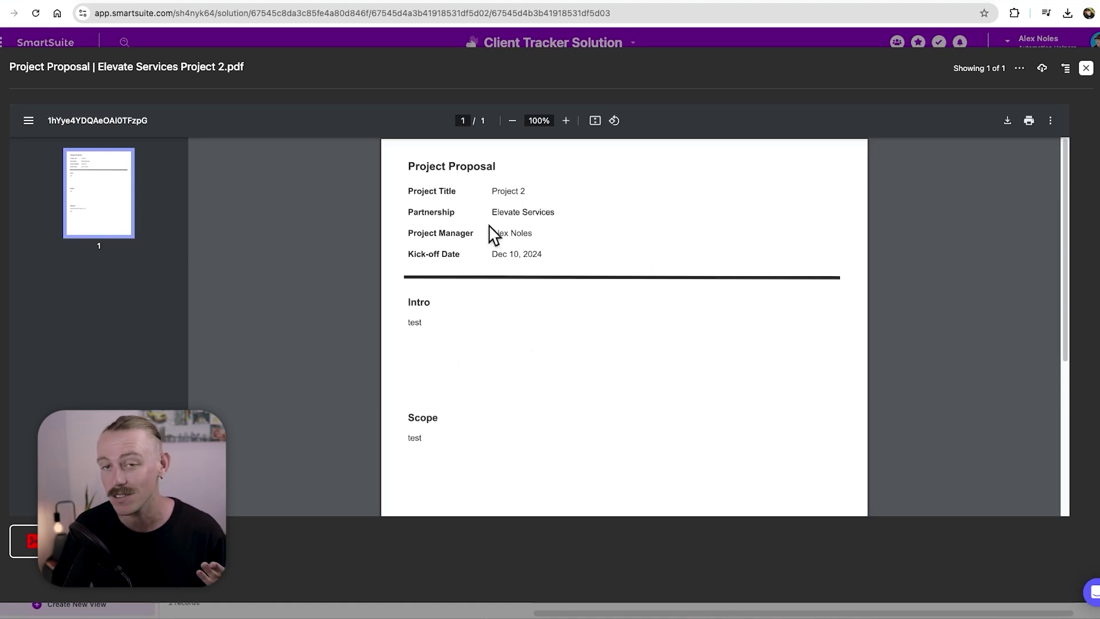
scroll(559, 236, "down", 1)
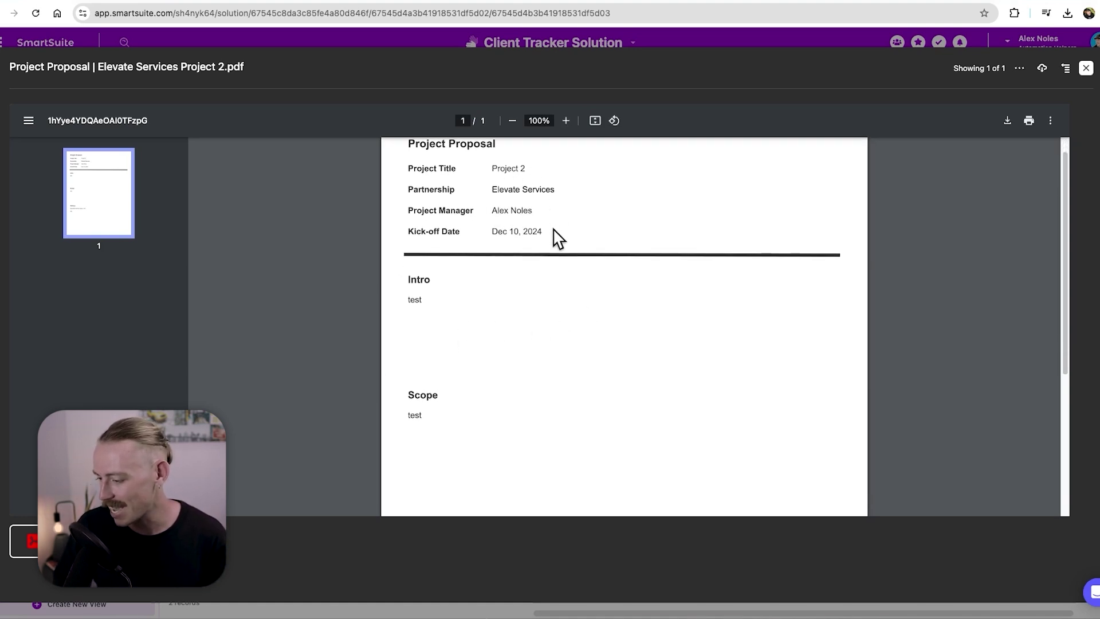
scroll(558, 236, "down", 1)
scroll(548, 355, "down", 8)
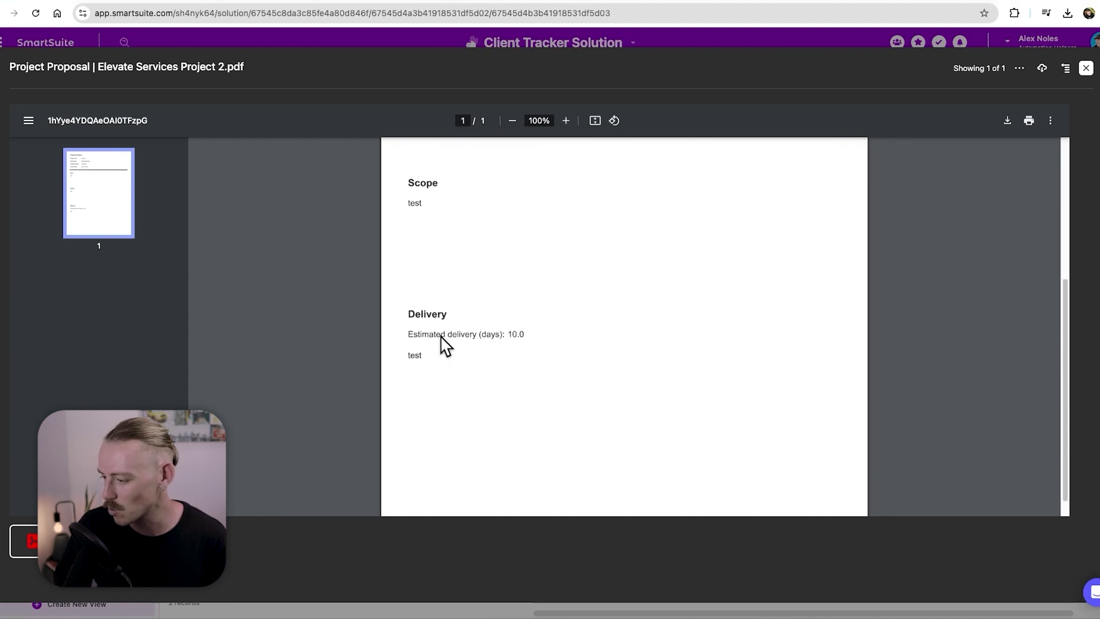
left_click(1090, 69)
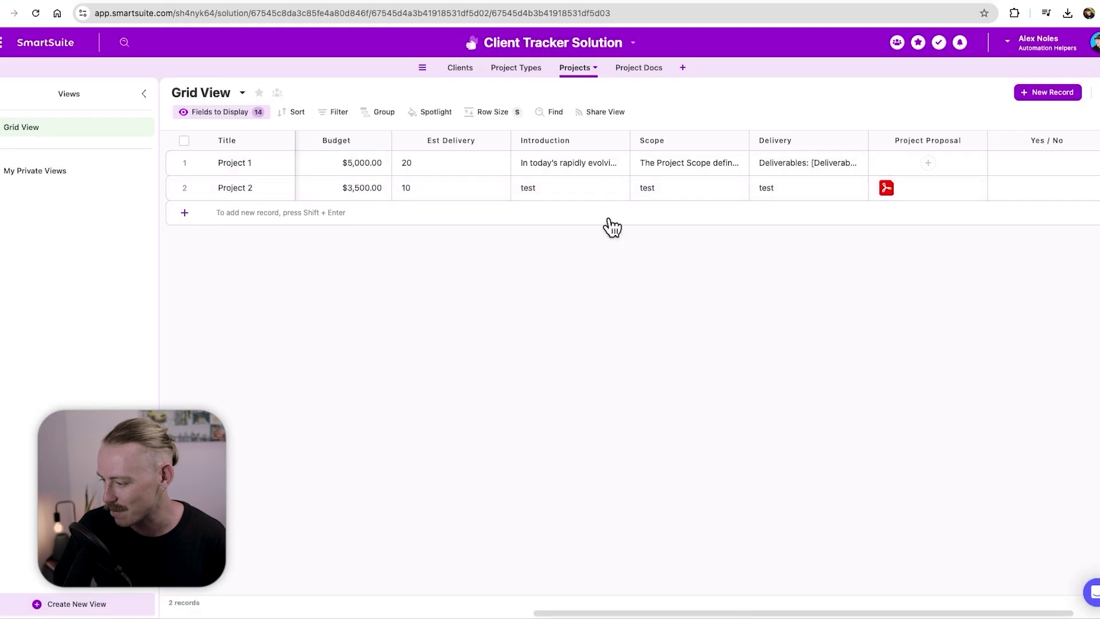
left_click(539, 72)
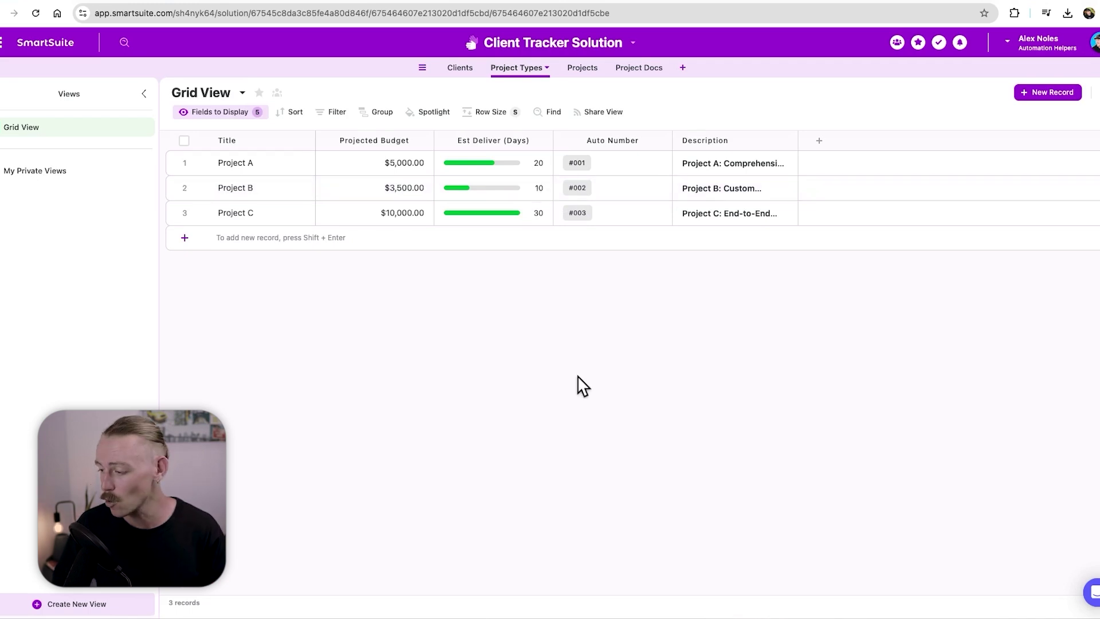
Open the Project Proposal Generation automation from the solution's automations list
left_click(632, 44)
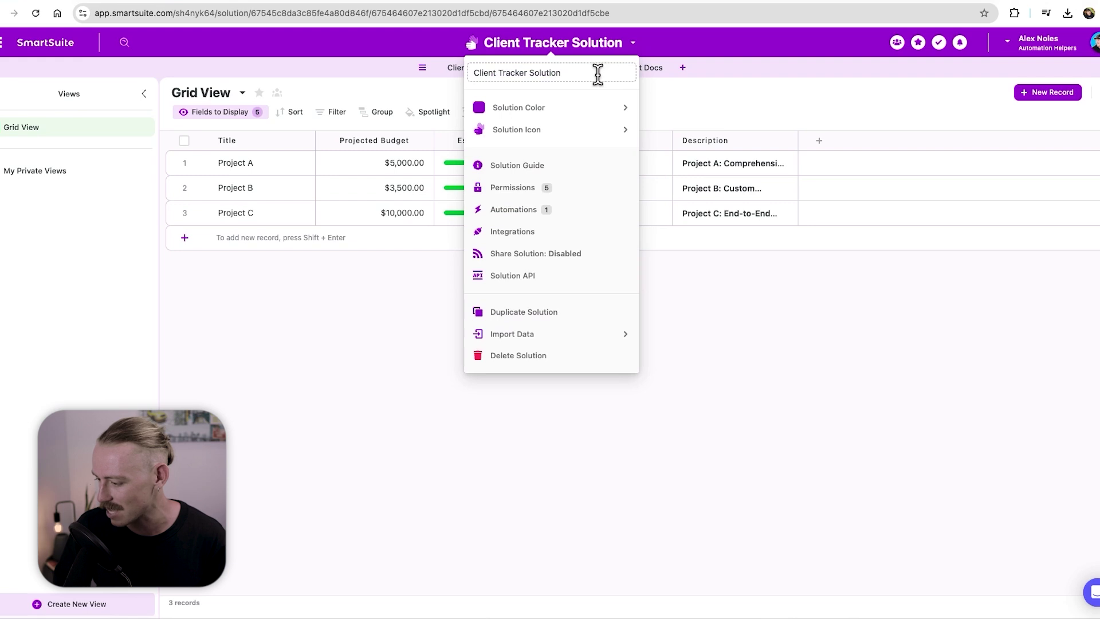
left_click(532, 207)
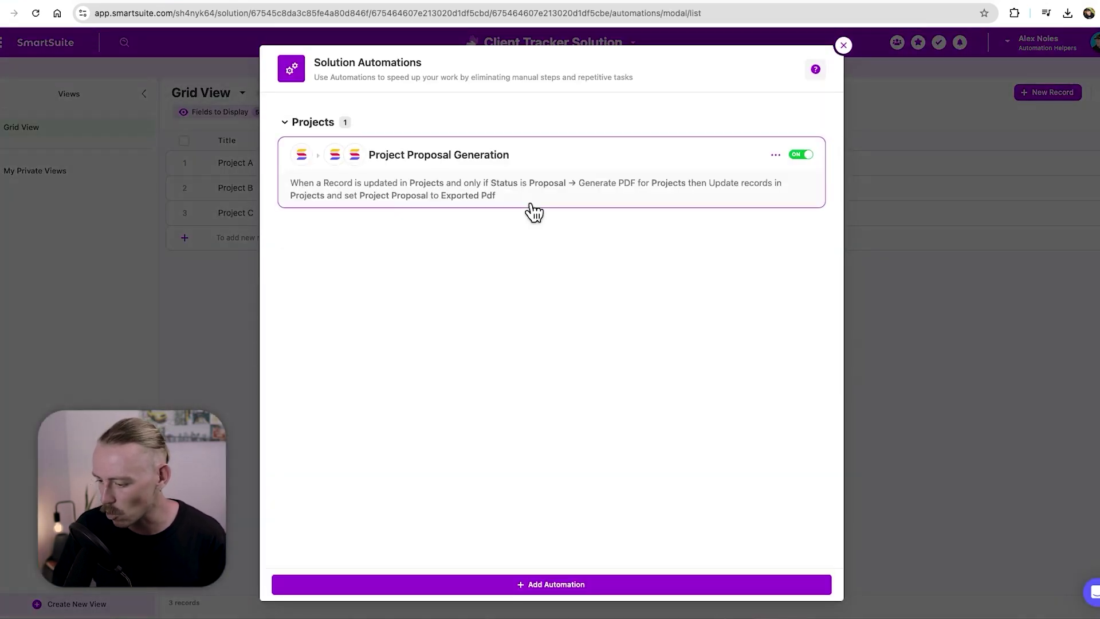
left_click(602, 192)
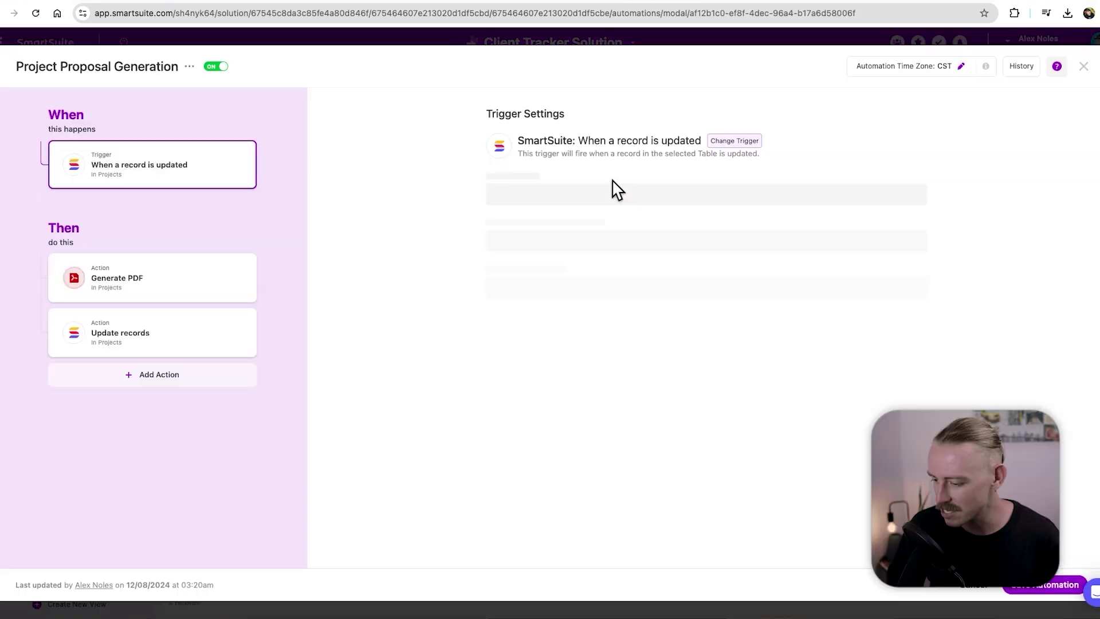
Add a Google Gmail 'Send an email' action after the Update records step
left_click(175, 381)
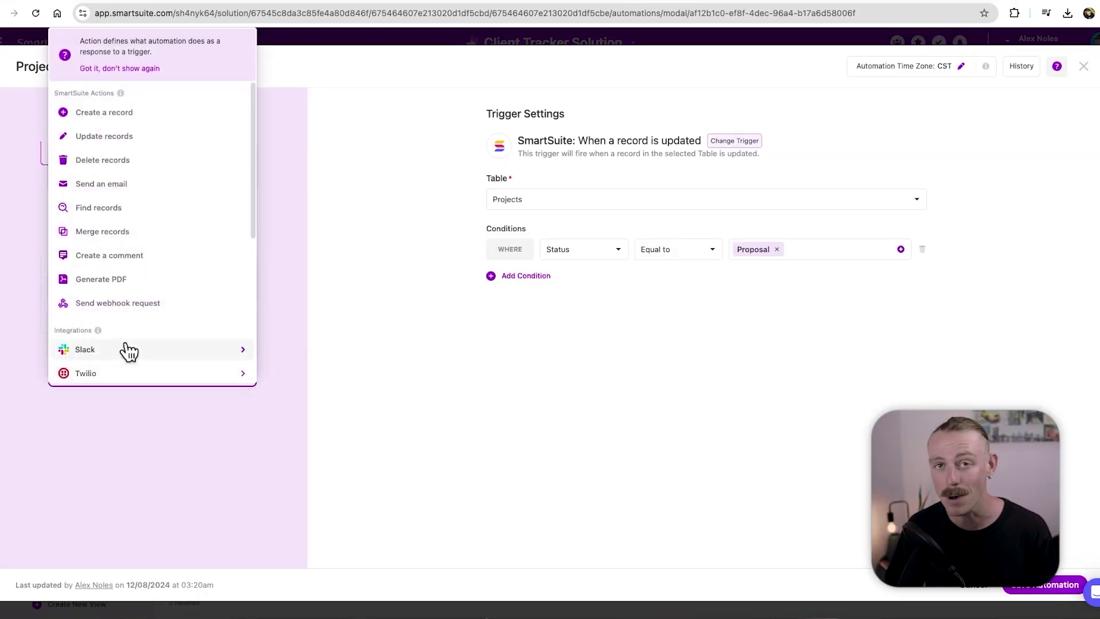
scroll(120, 332, "down", 1)
mouse_move(114, 314)
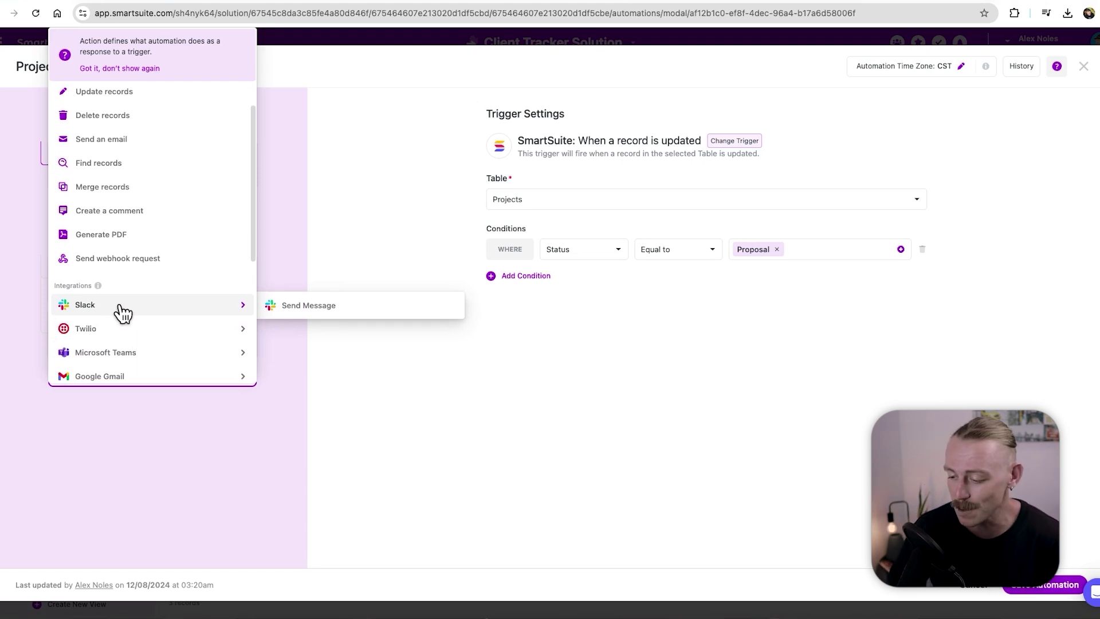
scroll(118, 315, "down", 1)
mouse_move(144, 362)
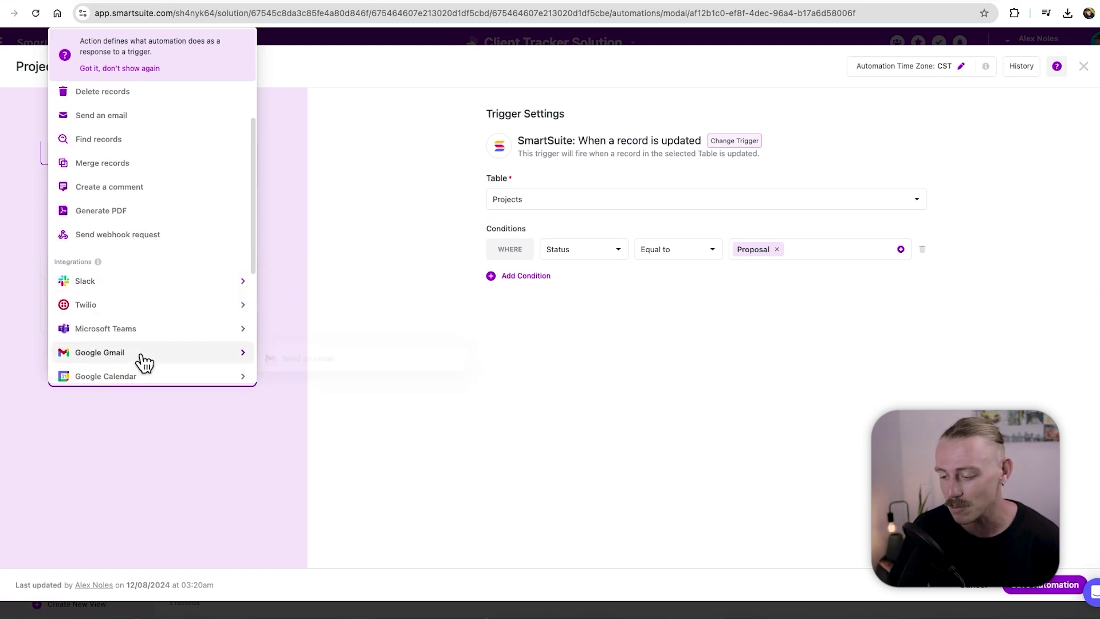
scroll(143, 362, "down", 1)
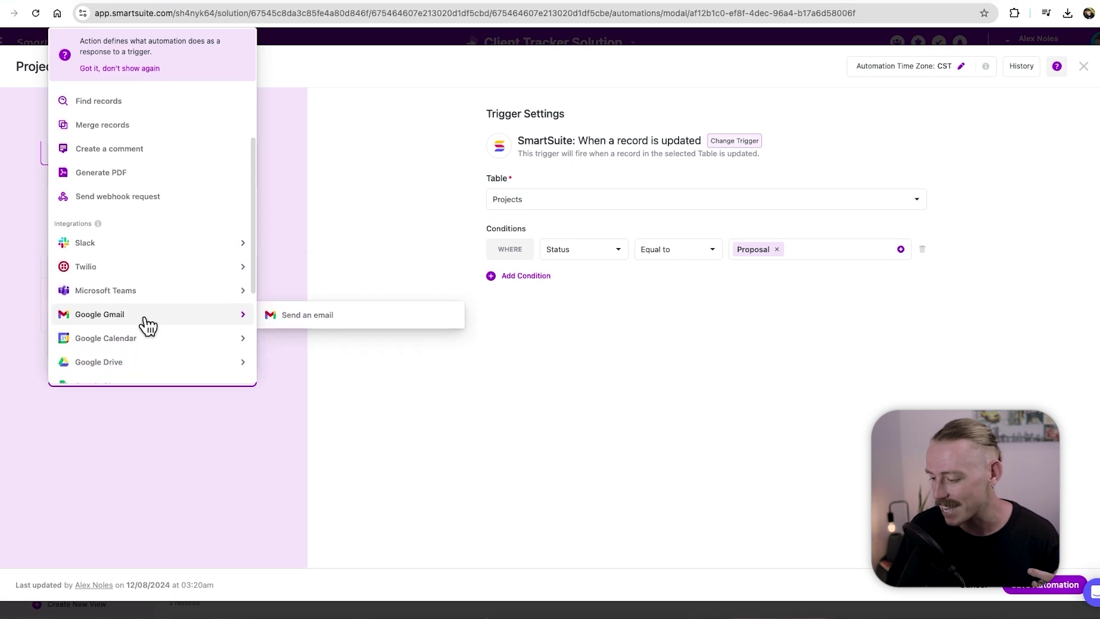
left_click(292, 317)
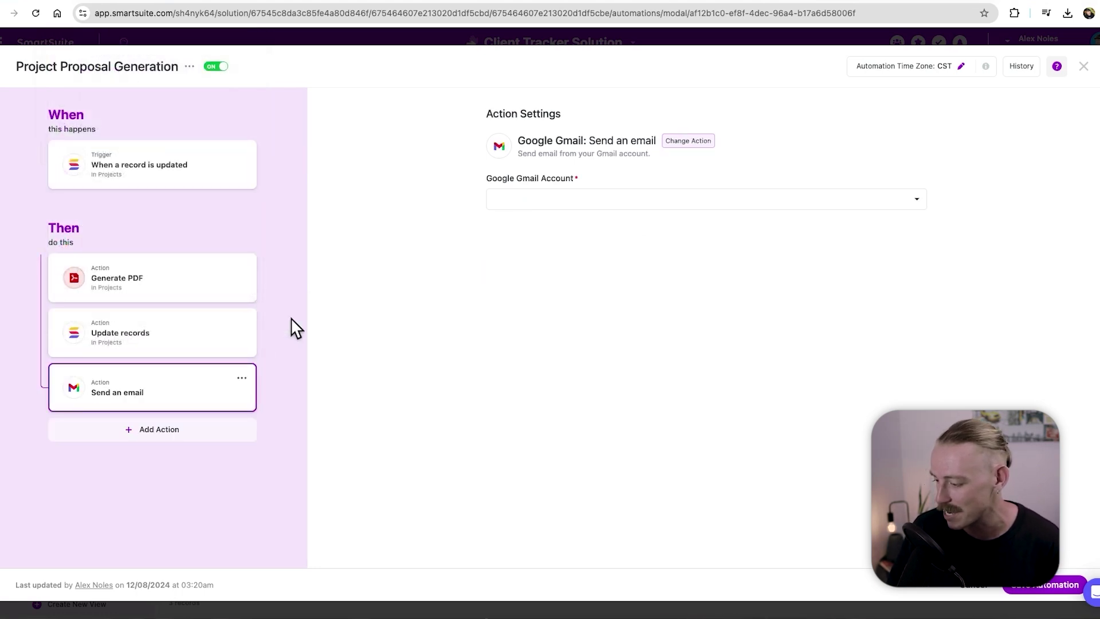
Check the Gmail account list, which is empty, then review the Update records step's settings
left_click(597, 202)
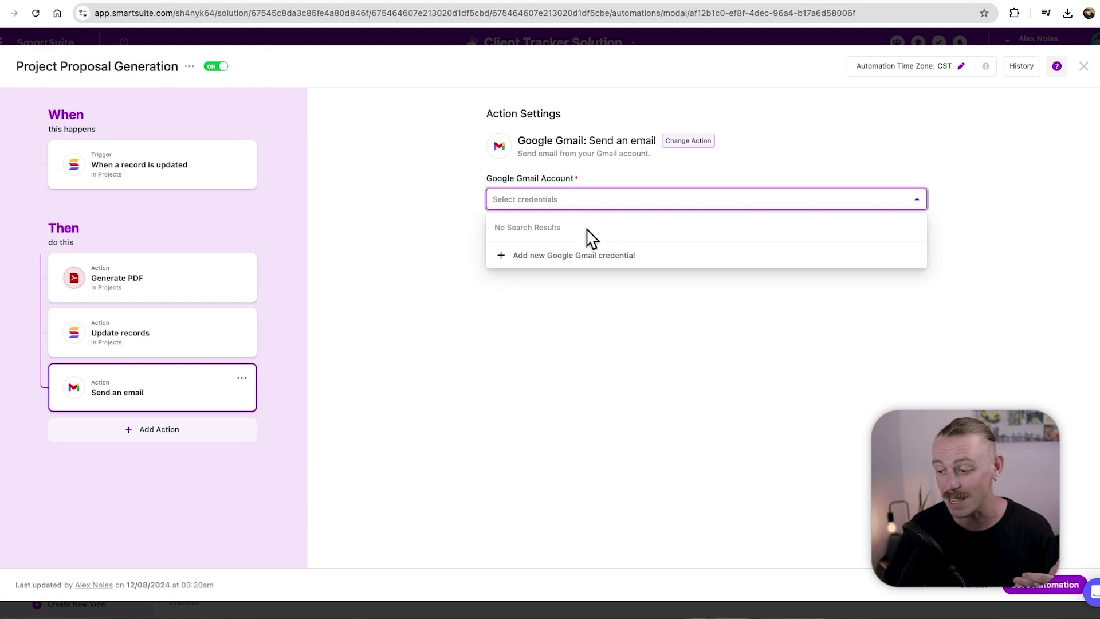
left_click(557, 394)
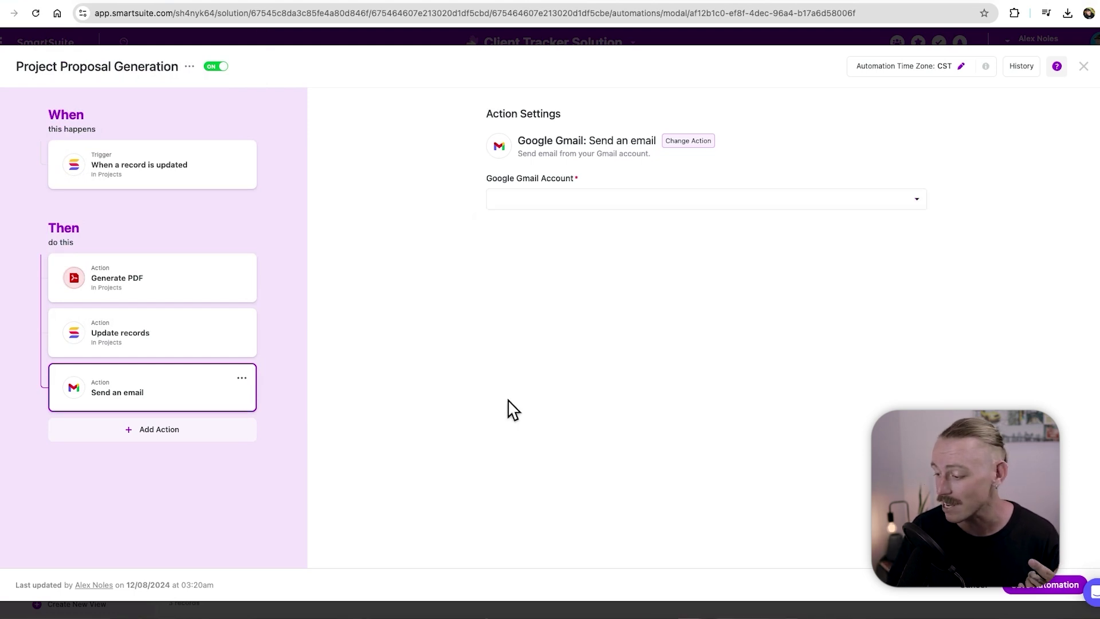
left_click(203, 338)
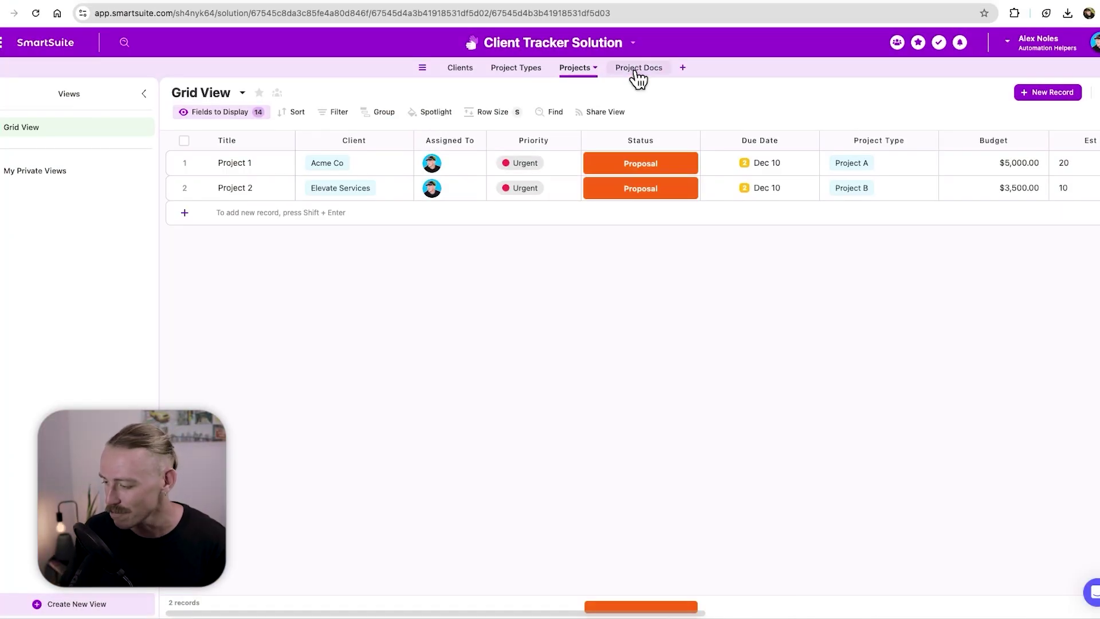
Go from the Client Tracker Solution's options menu to SmartSuite's Integrations page
left_click(631, 49)
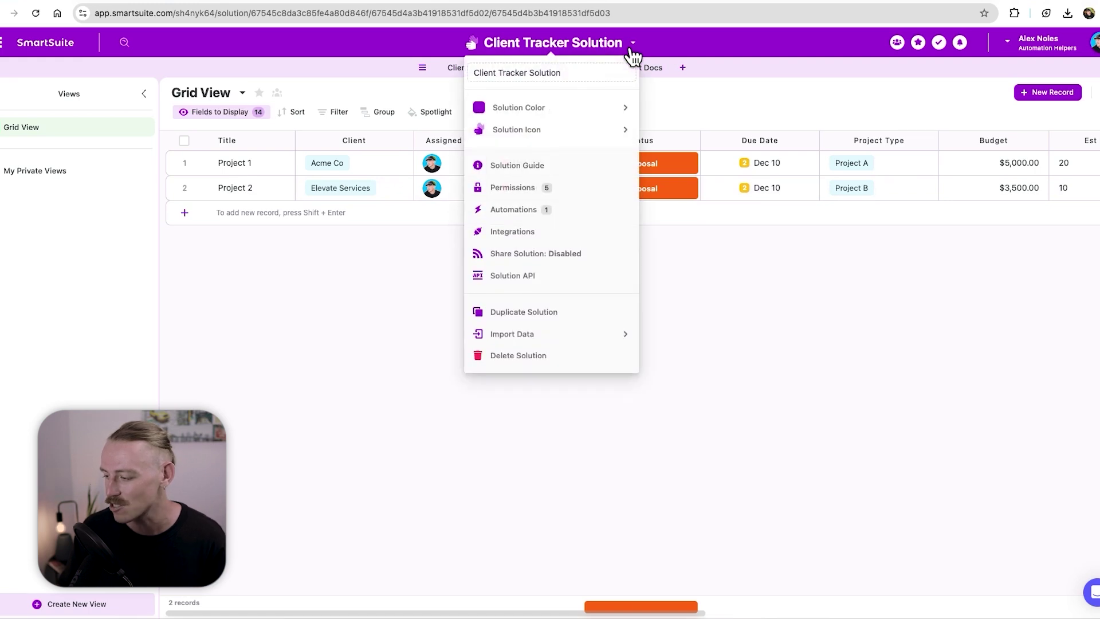
left_click(538, 245)
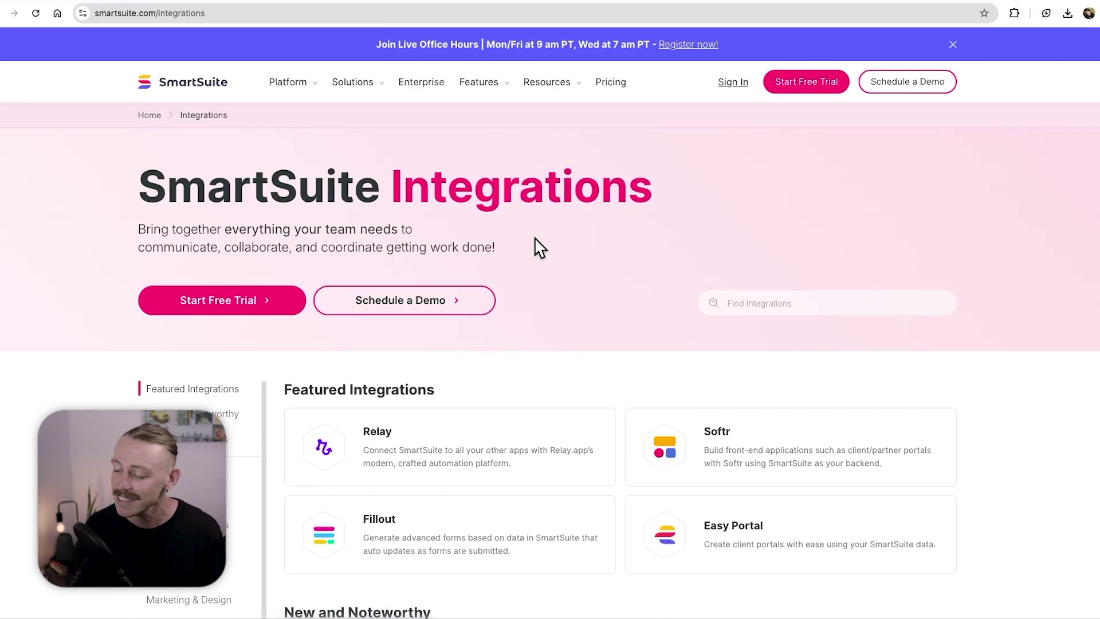
Scroll through the native integrations listed on the Integrations page
scroll(565, 305, "down", 8)
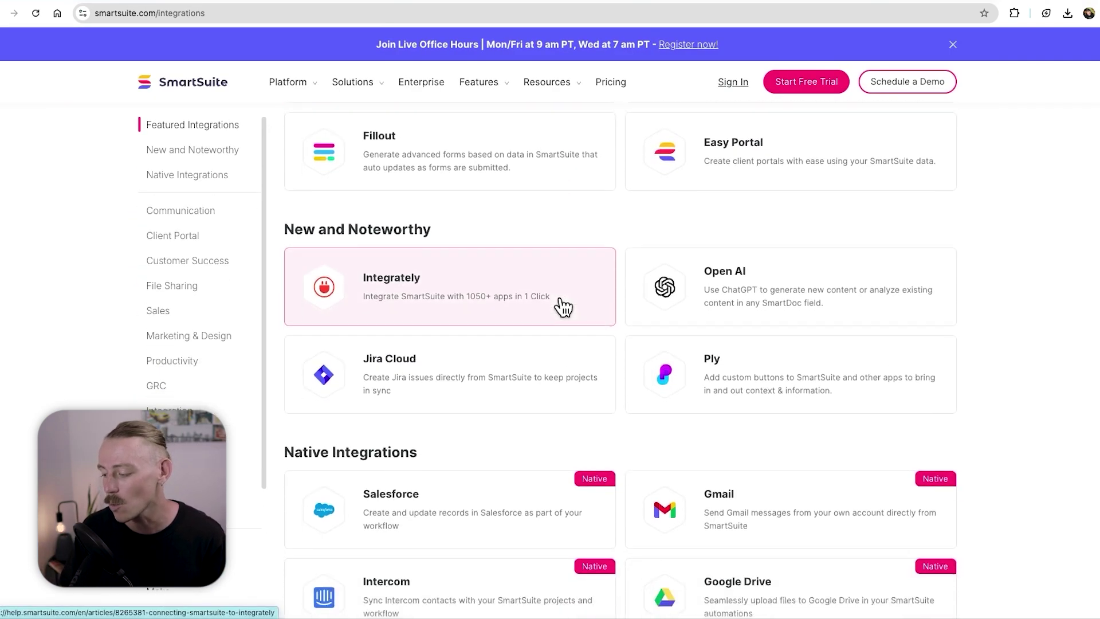
scroll(565, 307, "down", 4)
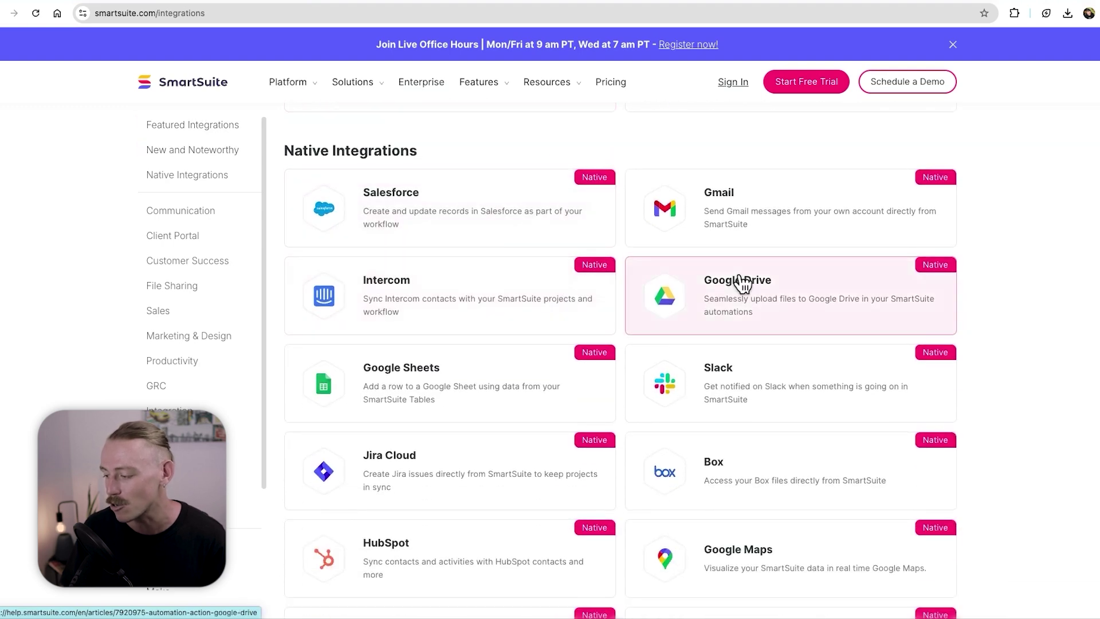
scroll(743, 287, "down", 8)
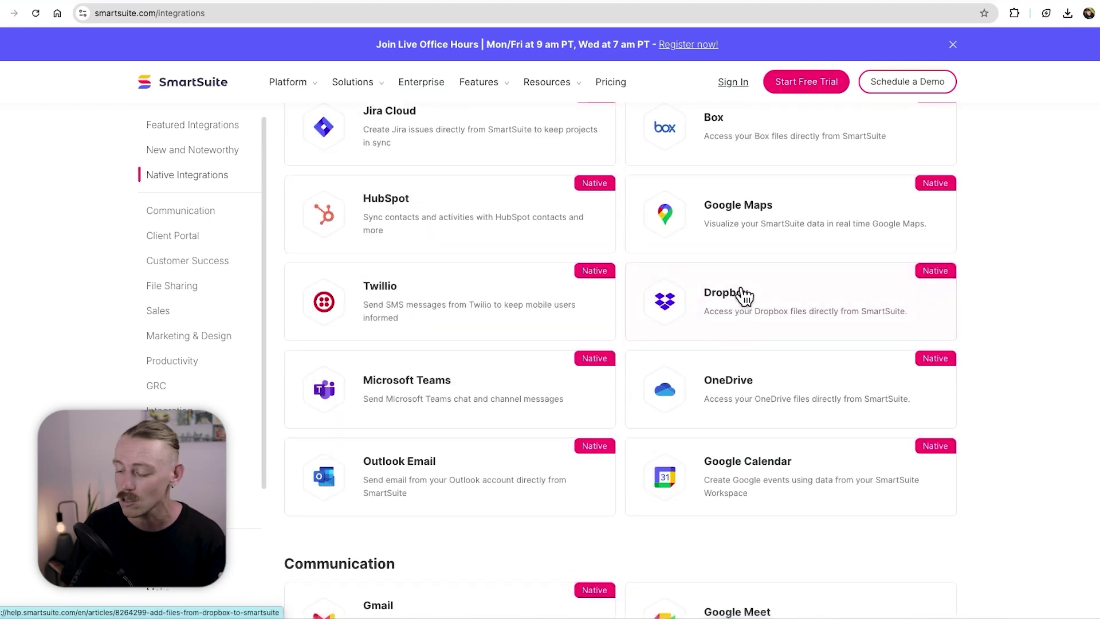
scroll(744, 305, "down", 3)
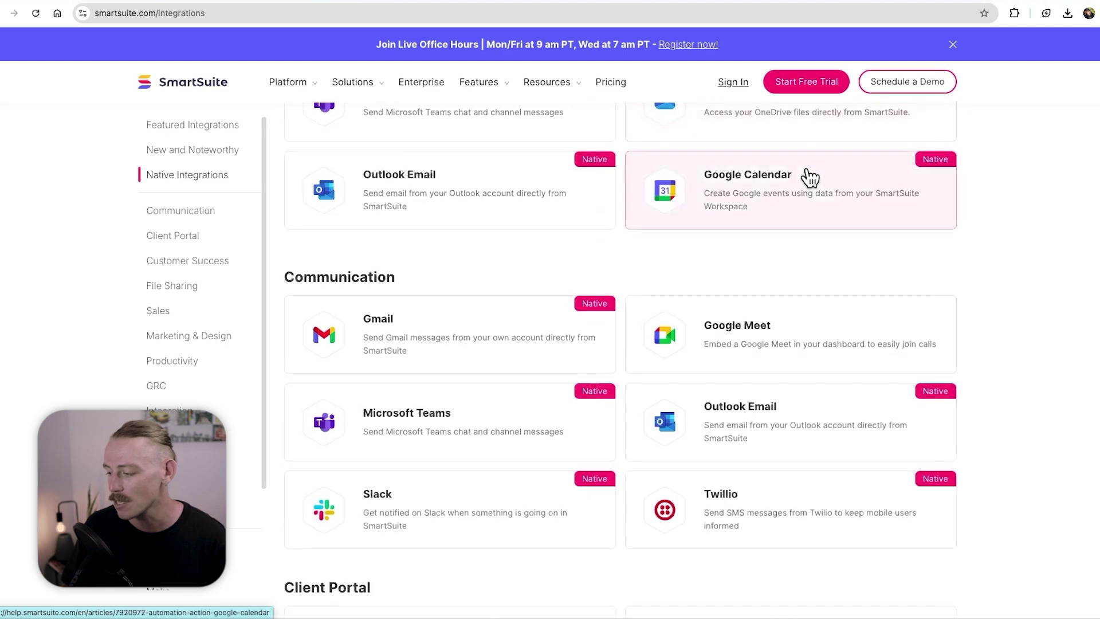
scroll(806, 177, "up", 2)
Search the page for 'dropbox', step to the next match, and close the find bar
key("super+f")
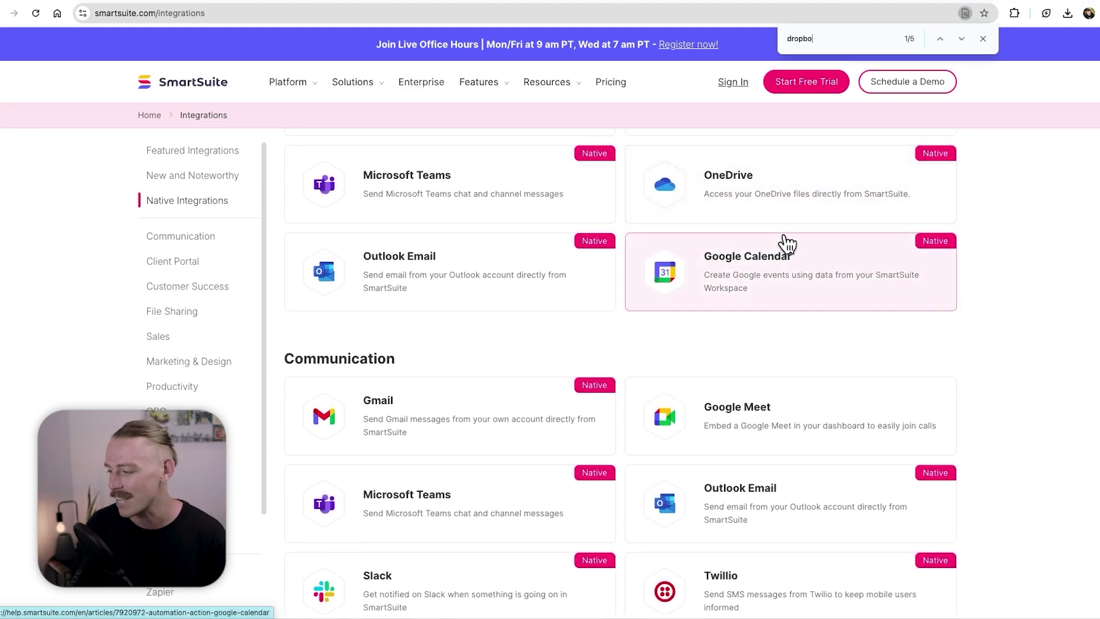
scroll(794, 249, "down", 6)
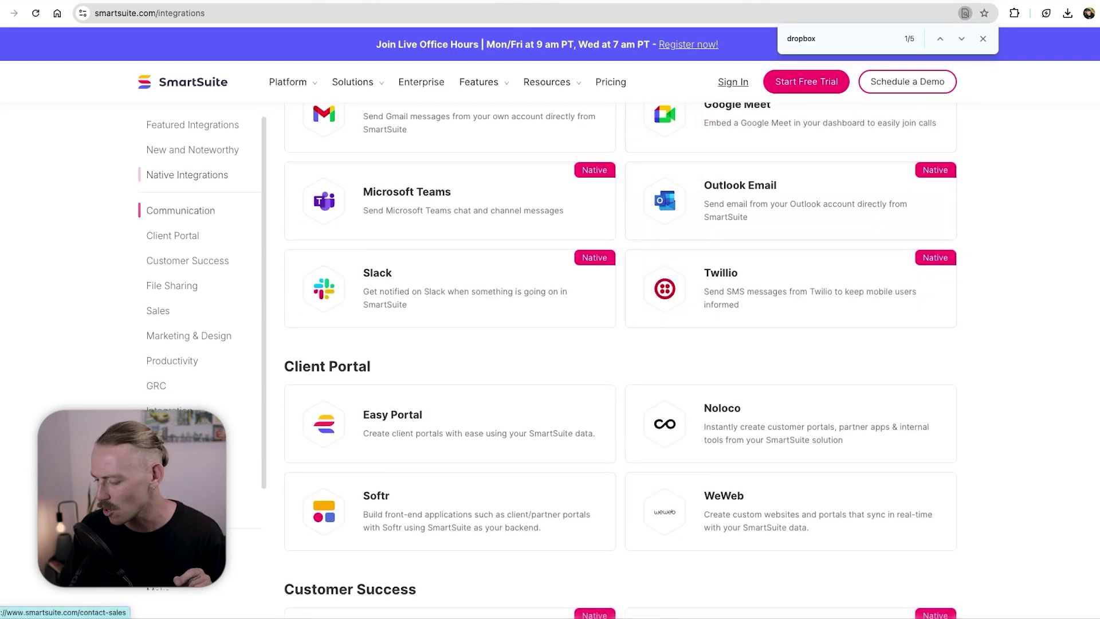
left_click(962, 39)
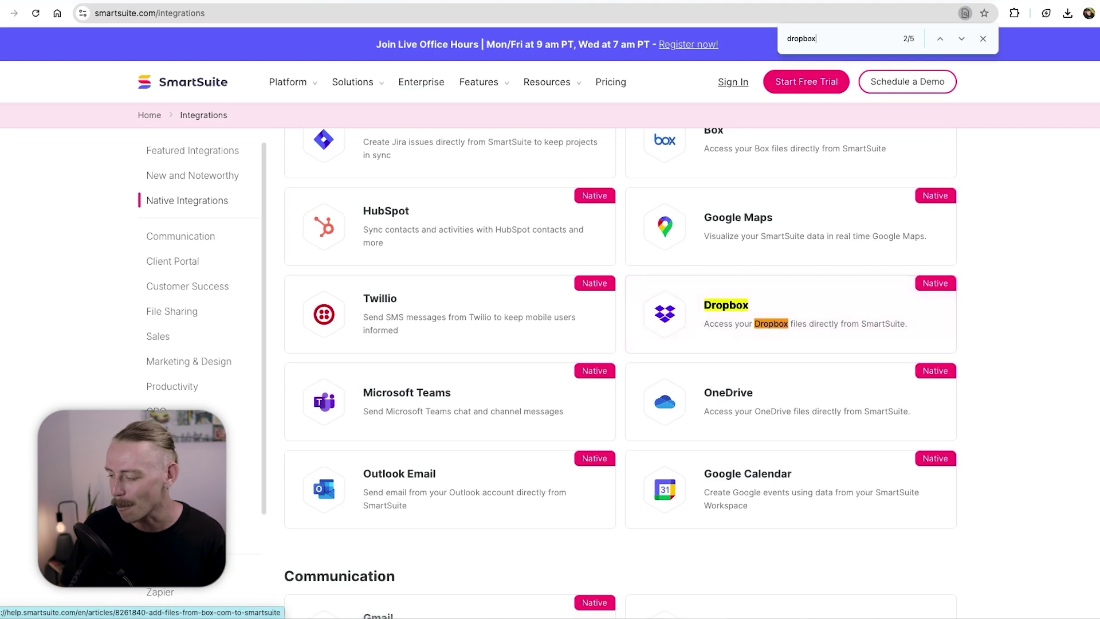
left_click(984, 39)
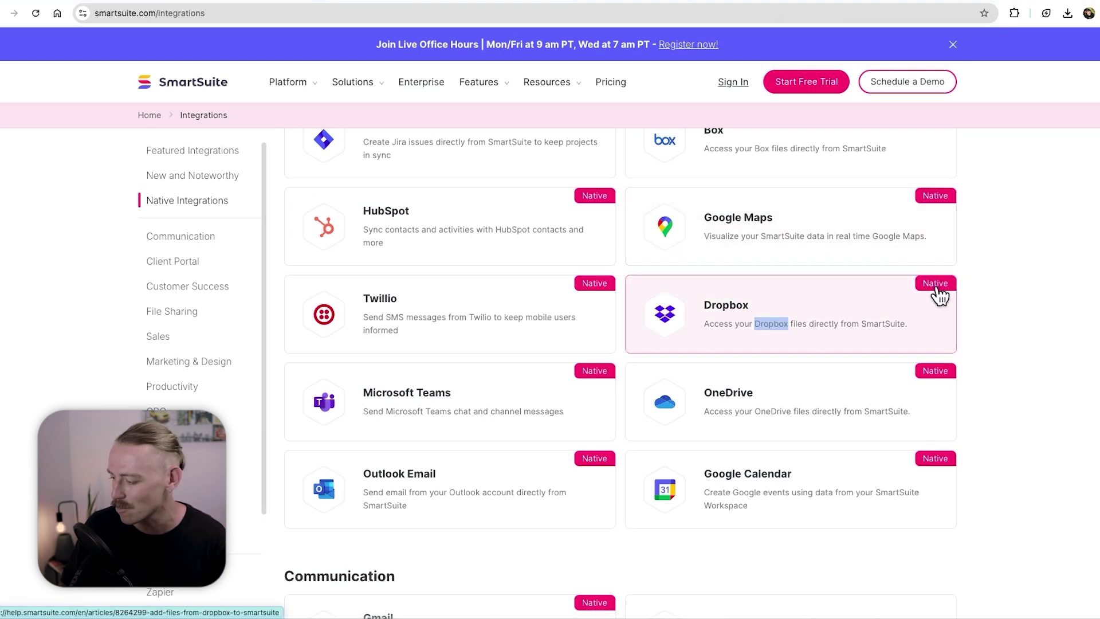
scroll(895, 267, "up", 3)
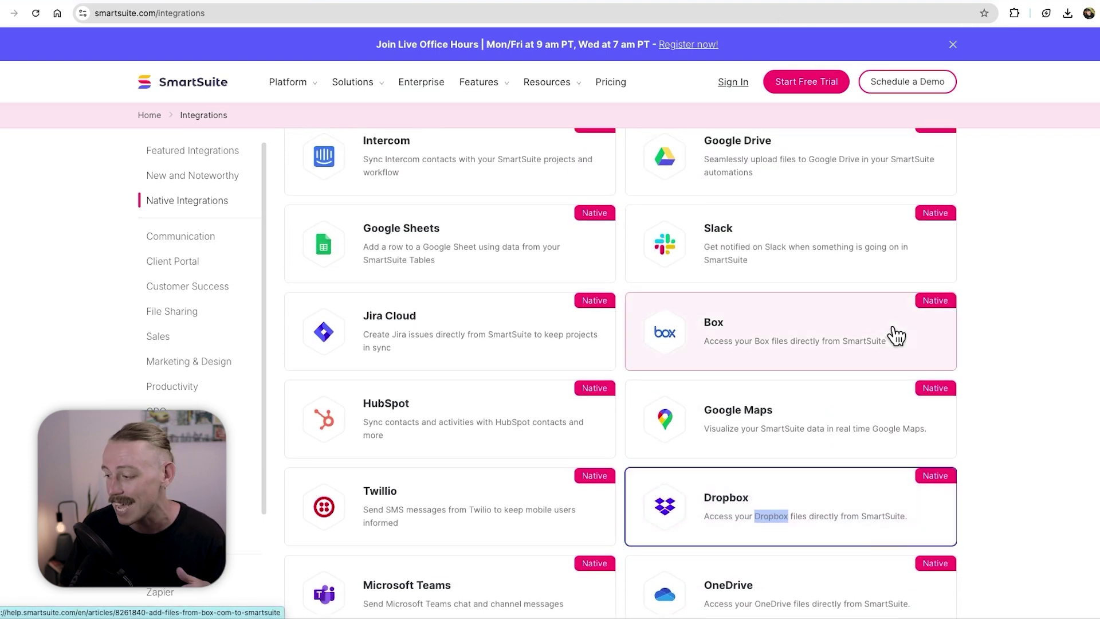
scroll(896, 337, "up", 1)
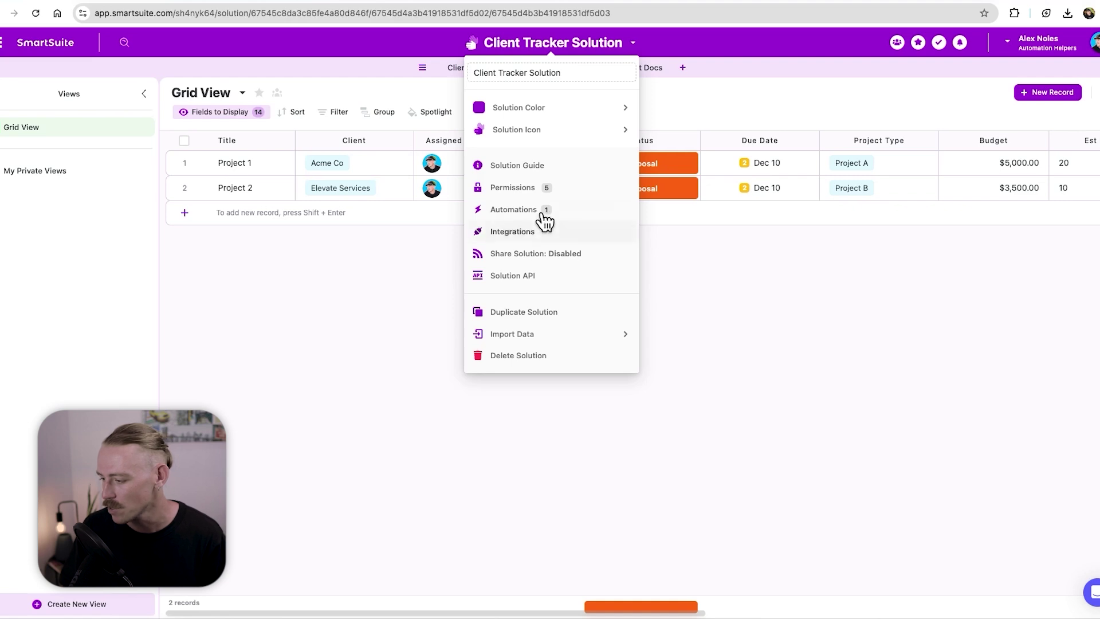
Create a new automation triggered 'When a record is created' in the Projects table
left_click(579, 216)
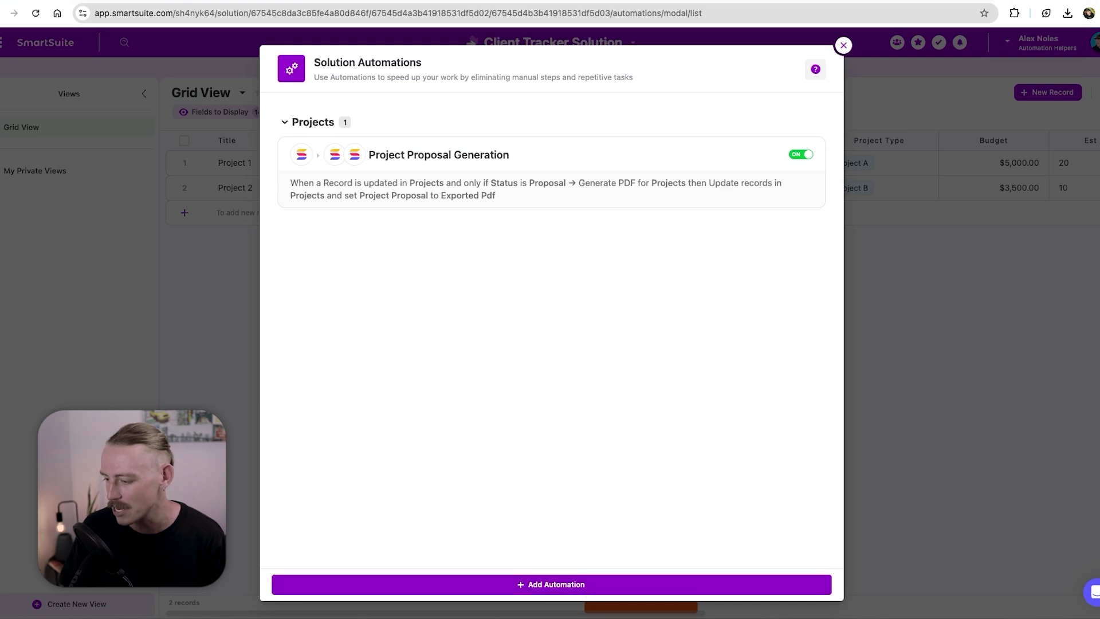
left_click(612, 585)
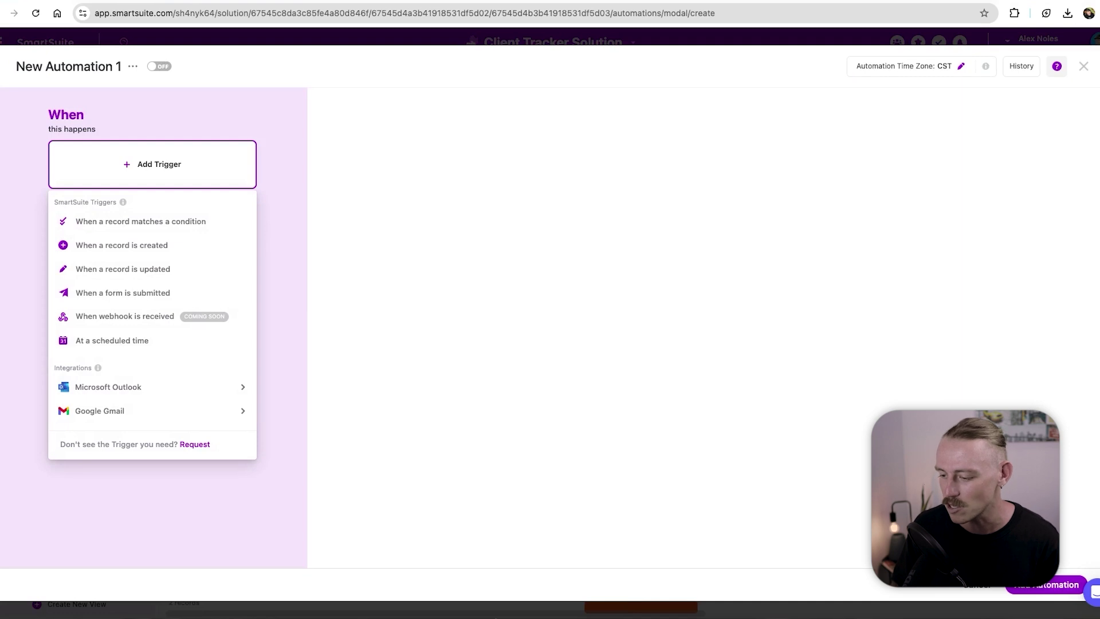
left_click(173, 248)
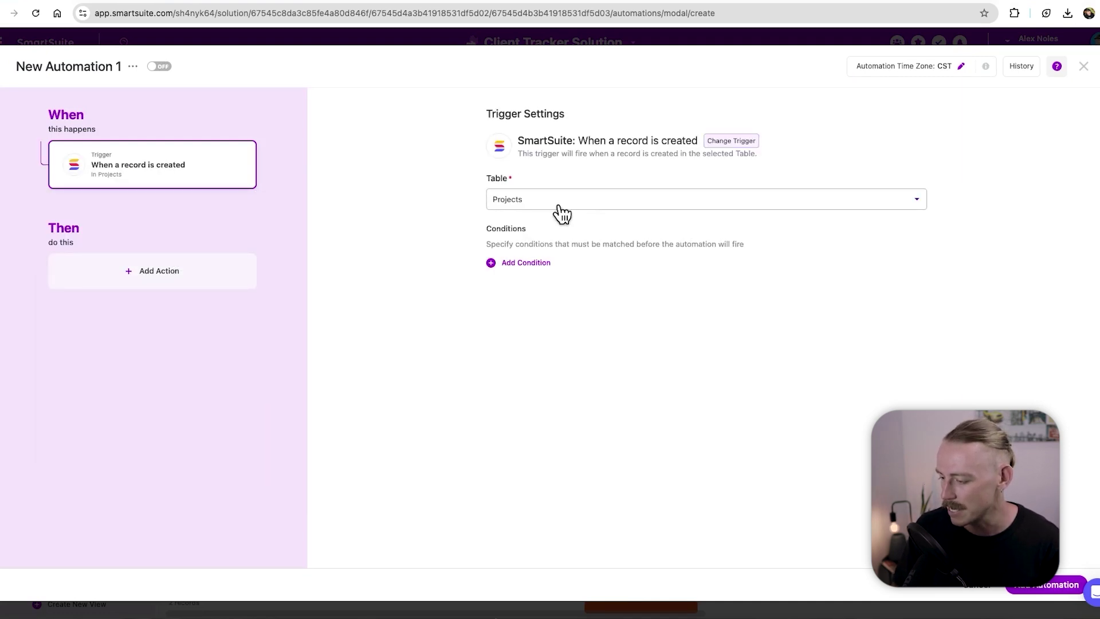
Browse the new automation's available actions, viewing Google Drive, Google Sheets and HubSpot options
left_click(173, 284)
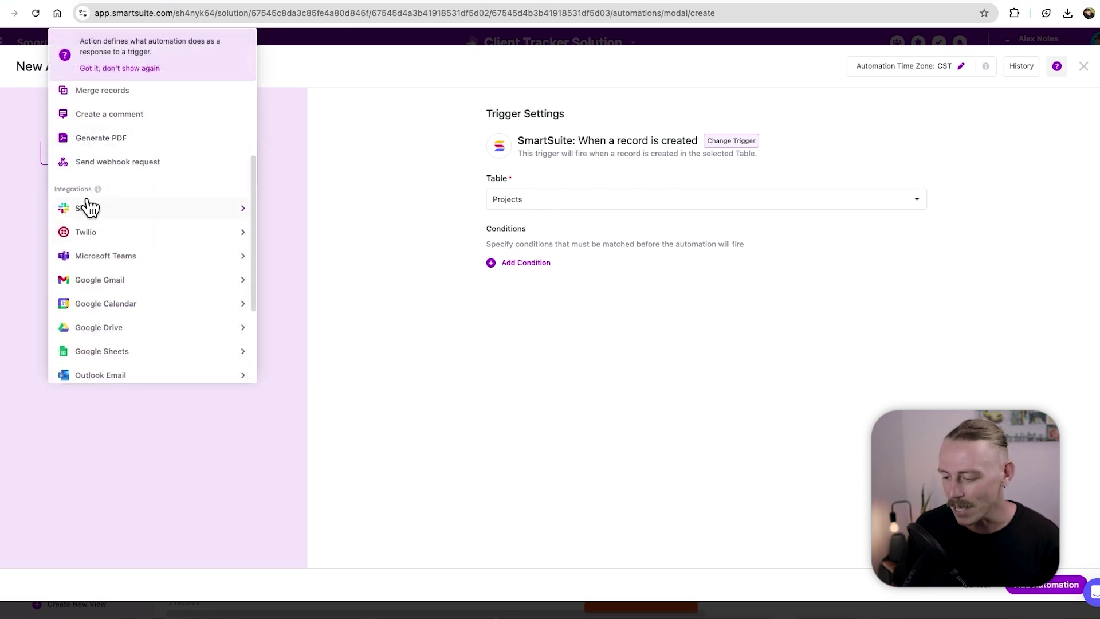
scroll(147, 234, "down", 2)
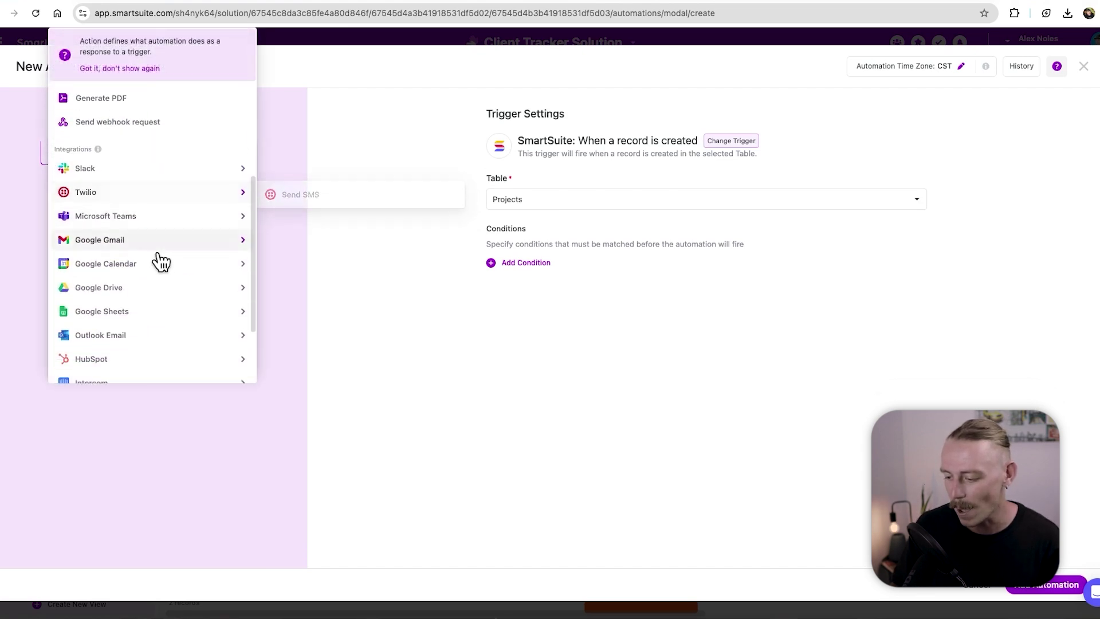
mouse_move(143, 298)
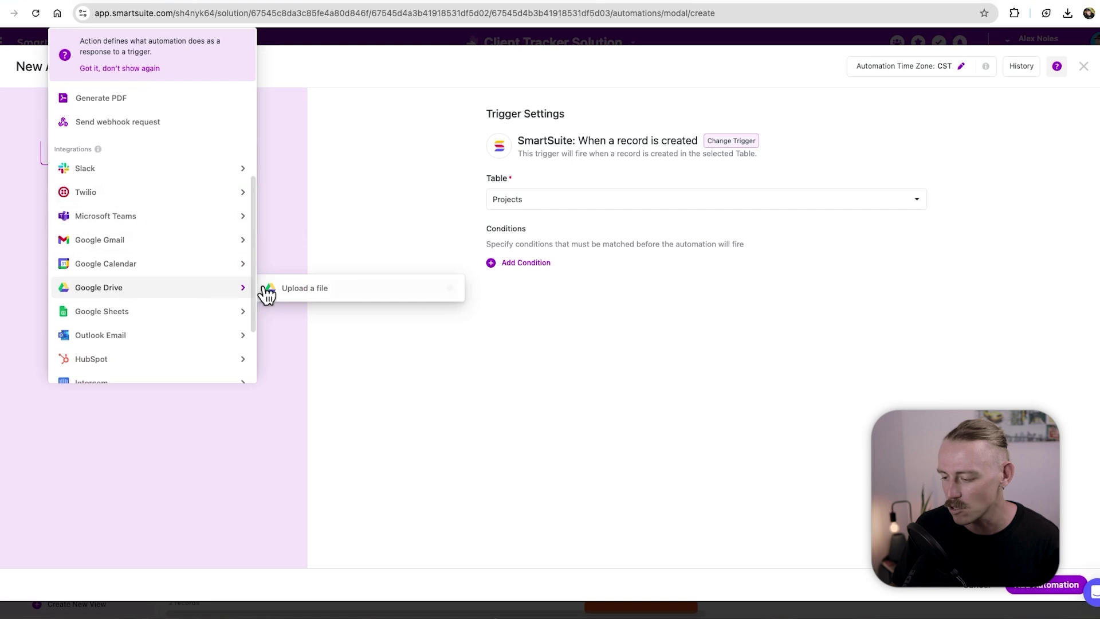
scroll(179, 285, "down", 4)
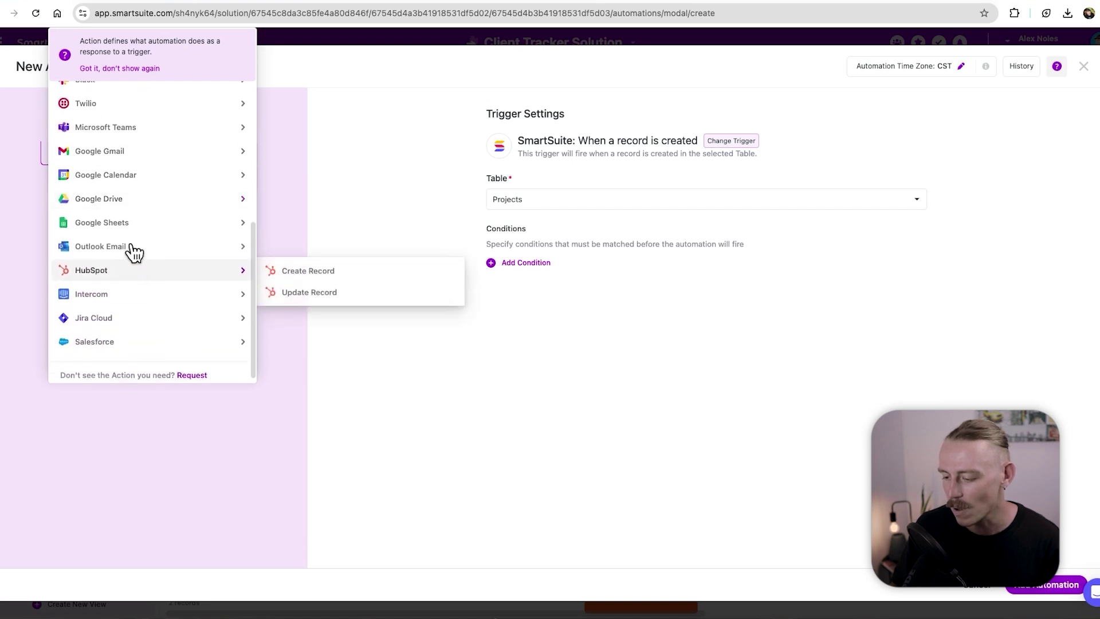
mouse_move(123, 232)
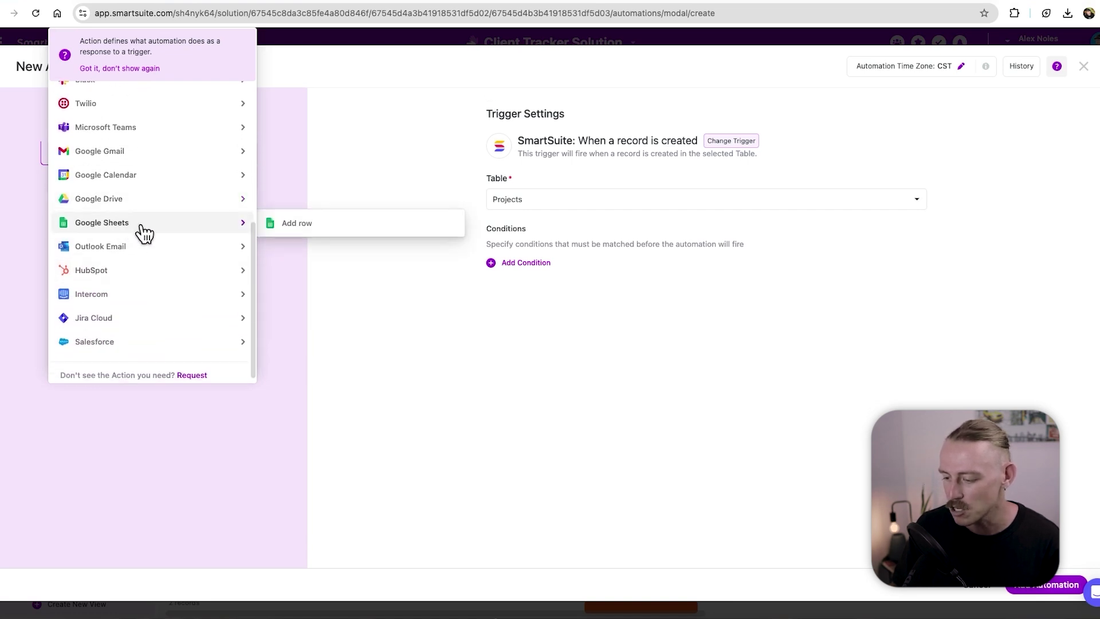
scroll(143, 232, "down", 1)
mouse_move(151, 264)
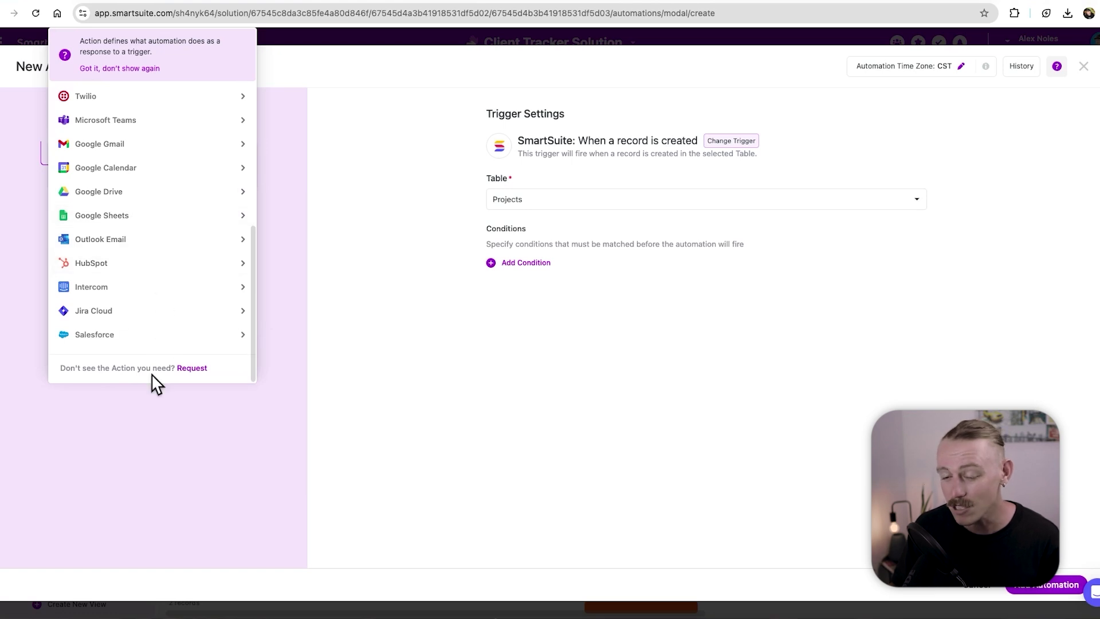
scroll(135, 189, "up", 2)
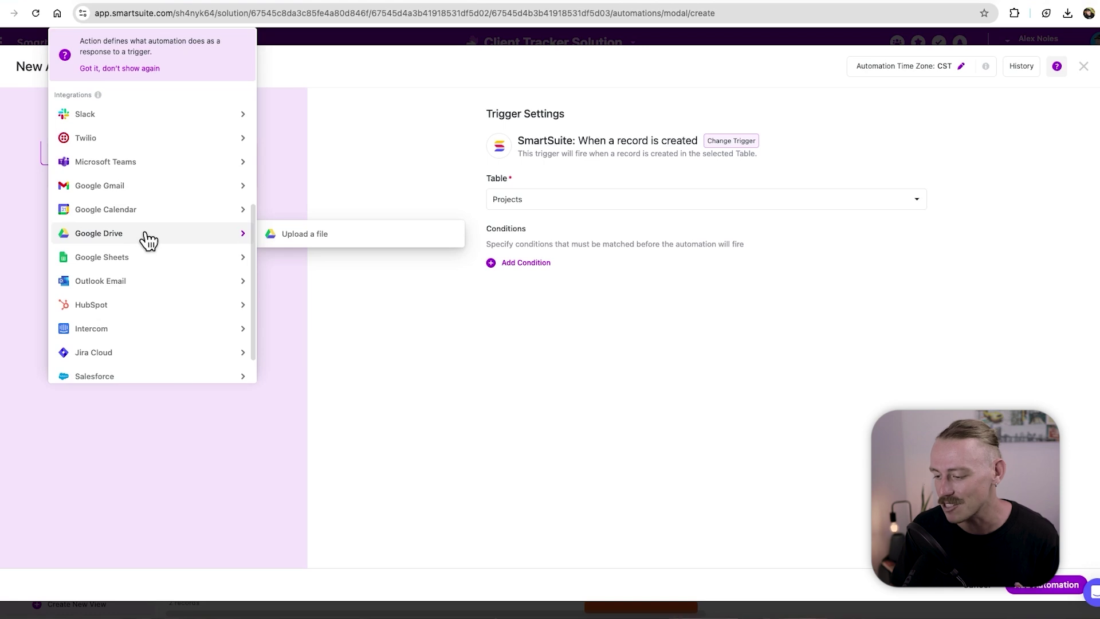
scroll(148, 241, "down", 2)
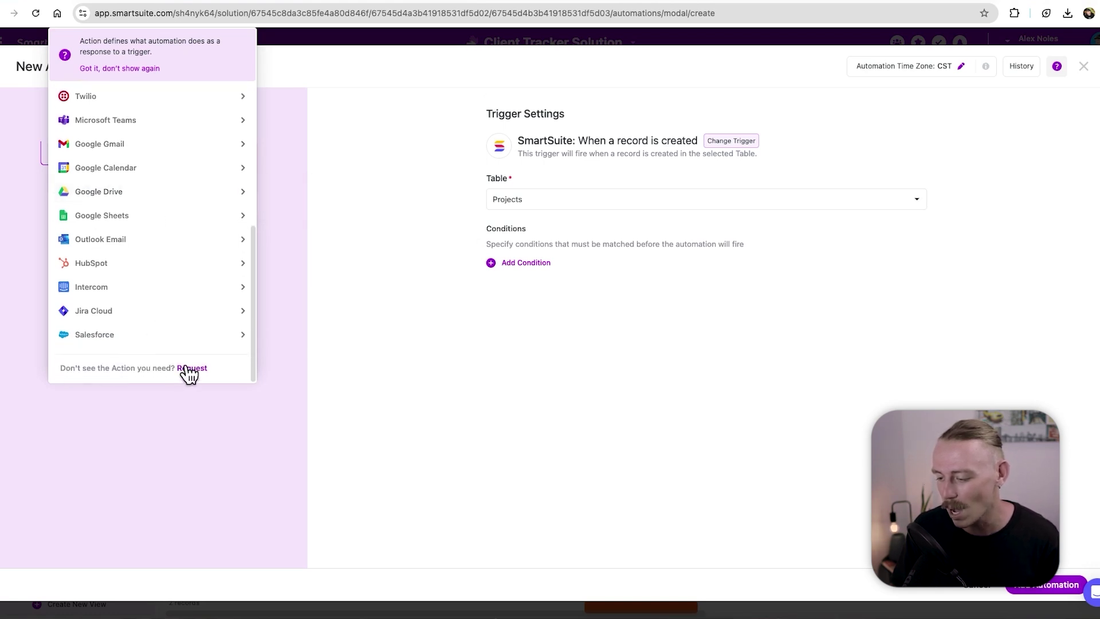
scroll(189, 373, "up", 5)
mouse_move(186, 355)
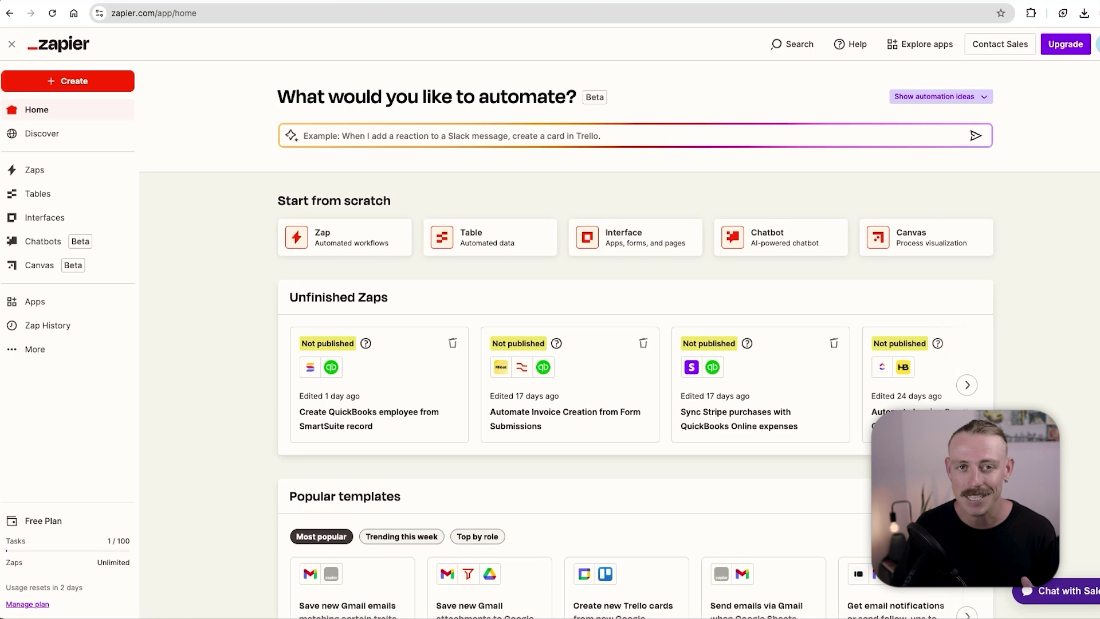
Start a new Zap, describe it to Copilot, and add its suggested SmartSuite and Google Docs steps
left_click(71, 83)
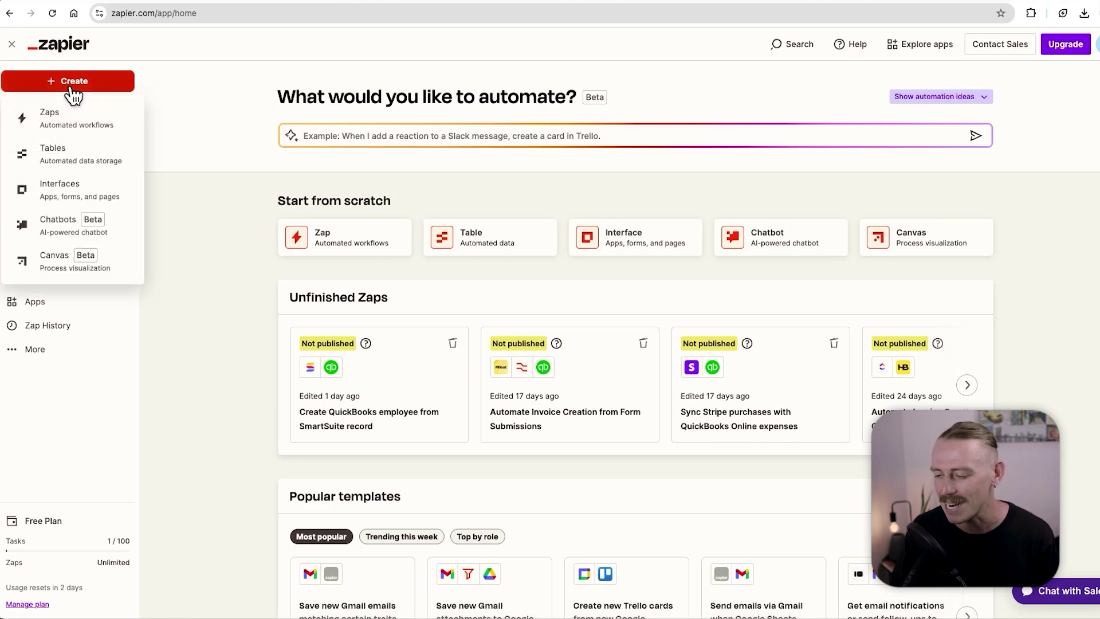
left_click(101, 137)
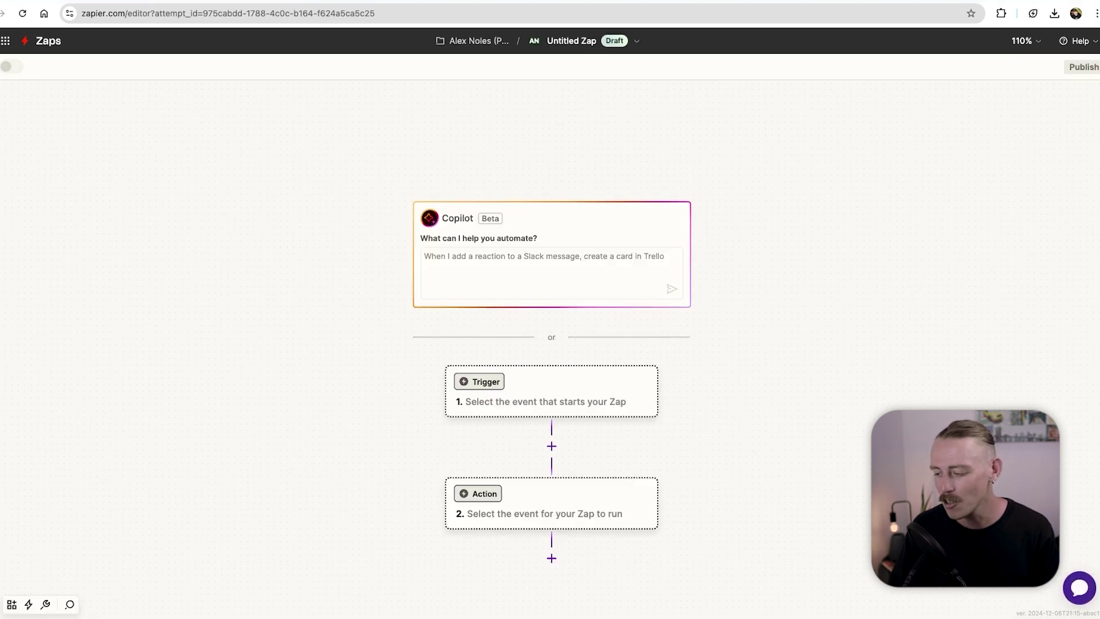
left_click(427, 256)
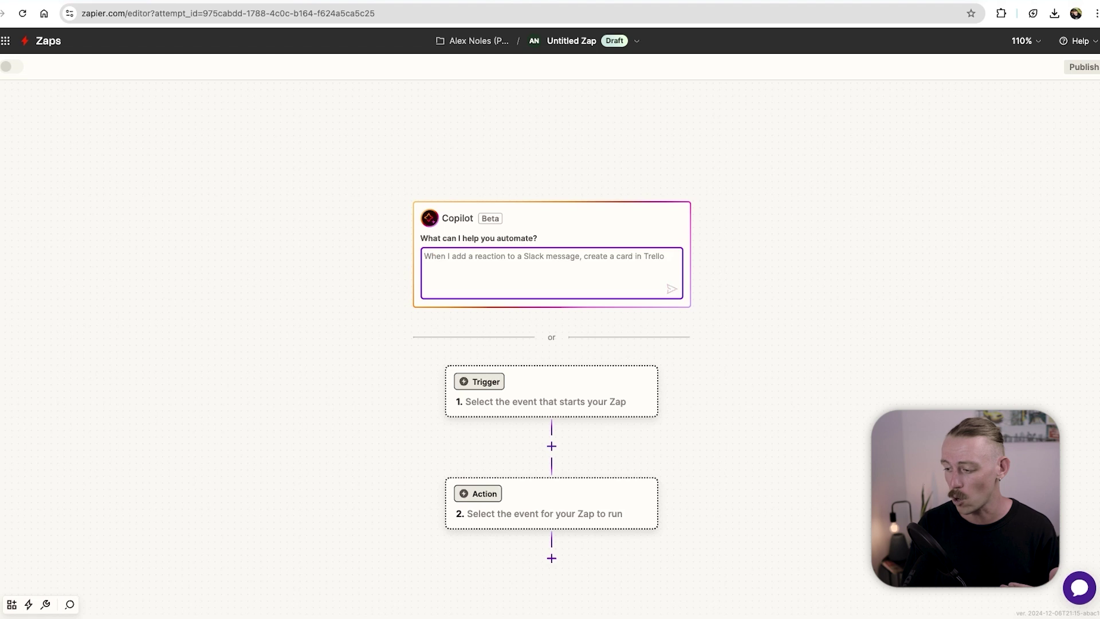
type("W")
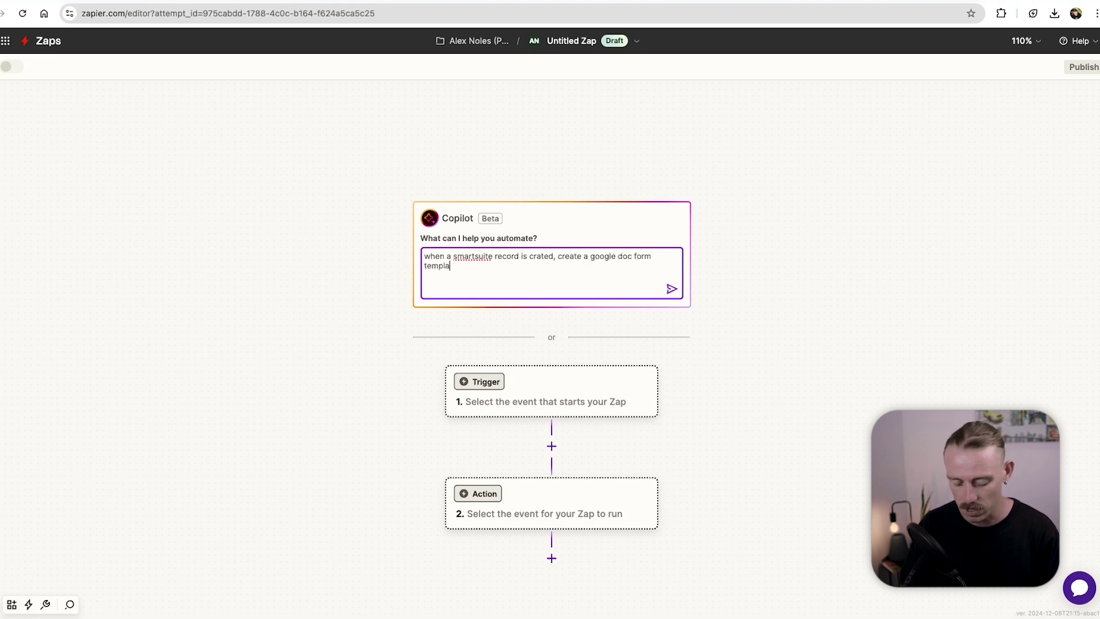
type("te")
key("Return")
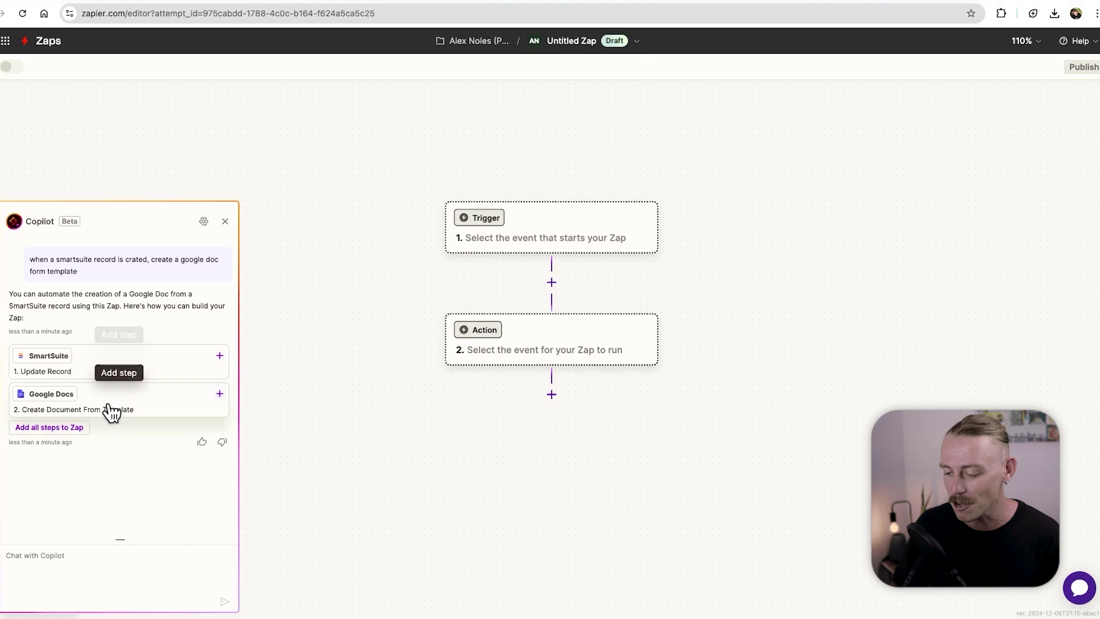
left_click(57, 429)
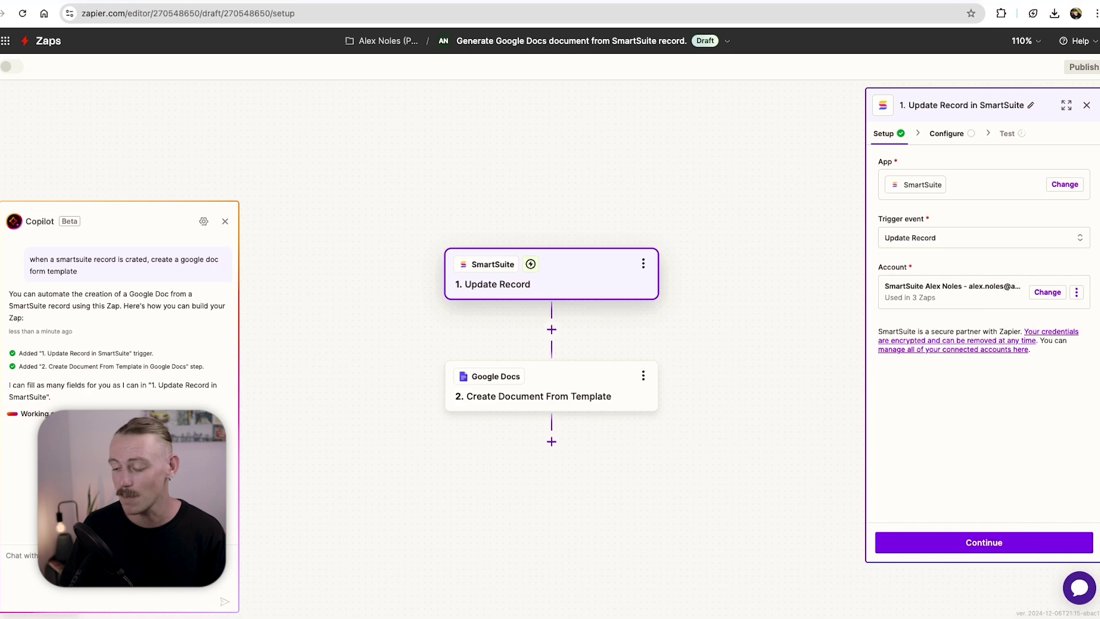
Point the SmartSuite trigger at Client Tracker Solution's Projects table and run the trigger test
left_click(1006, 545)
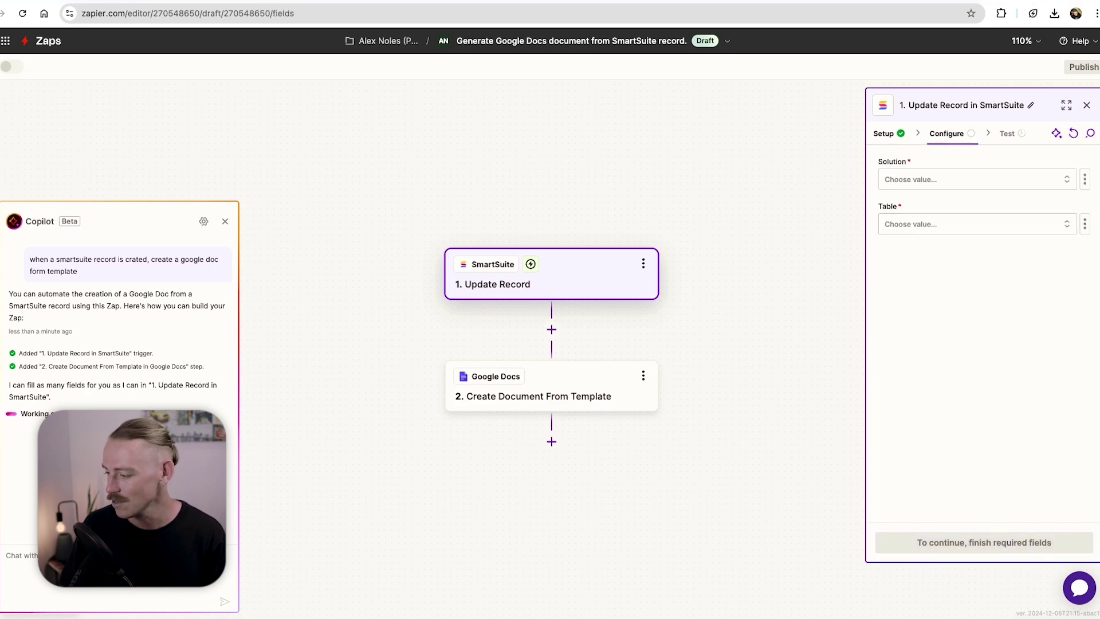
left_click(953, 186)
left_click(955, 188)
left_click(958, 189)
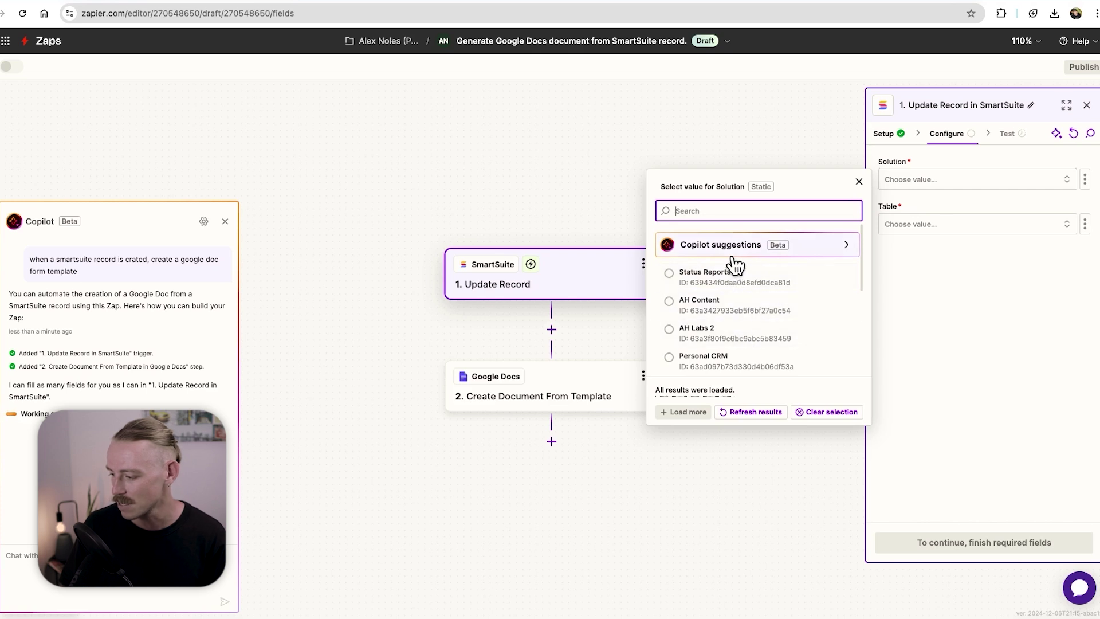
type("clien")
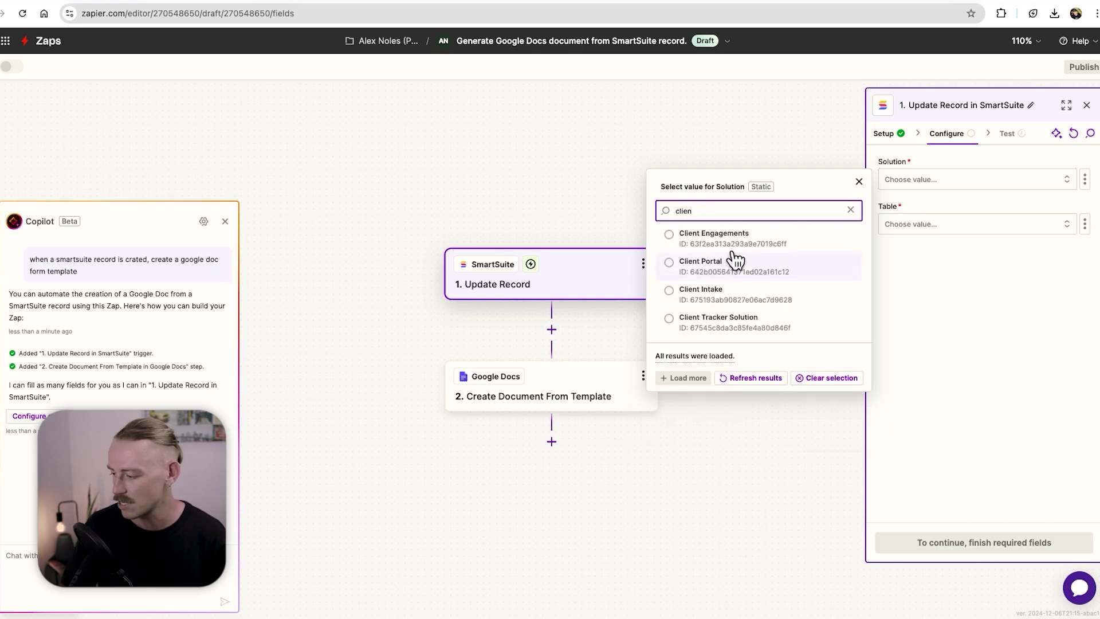
left_click(727, 321)
left_click(940, 230)
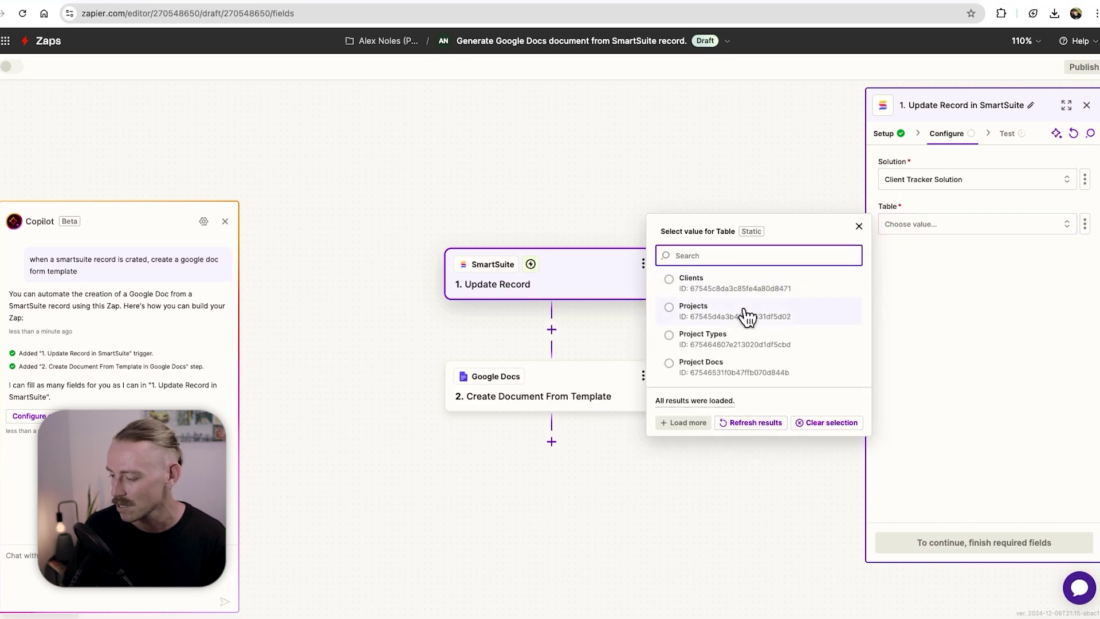
left_click(745, 313)
left_click(1007, 544)
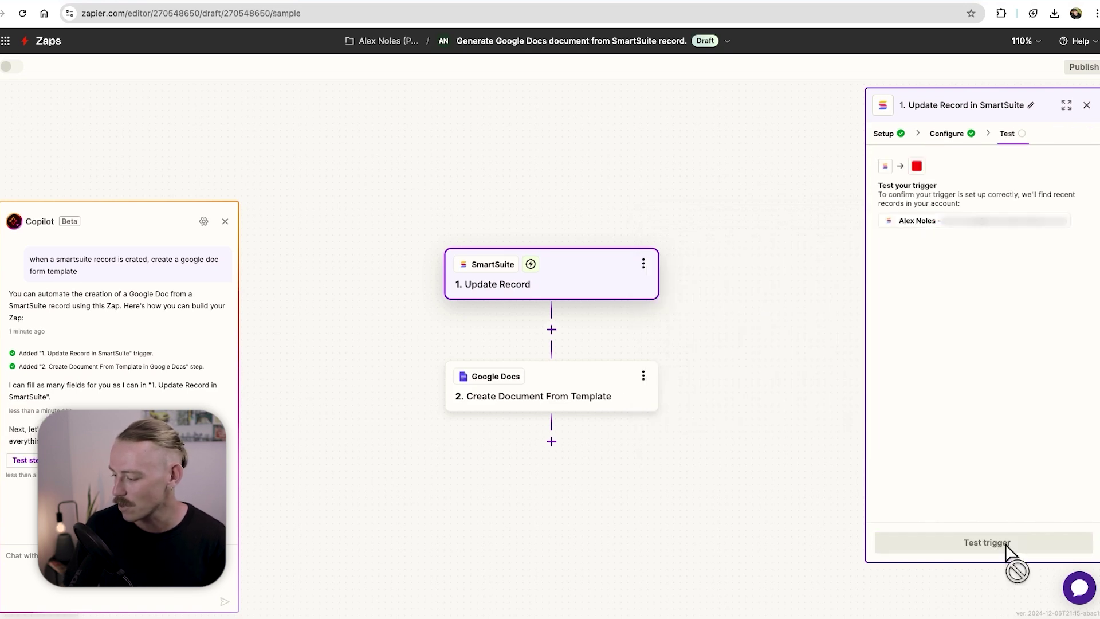
left_click(1007, 544)
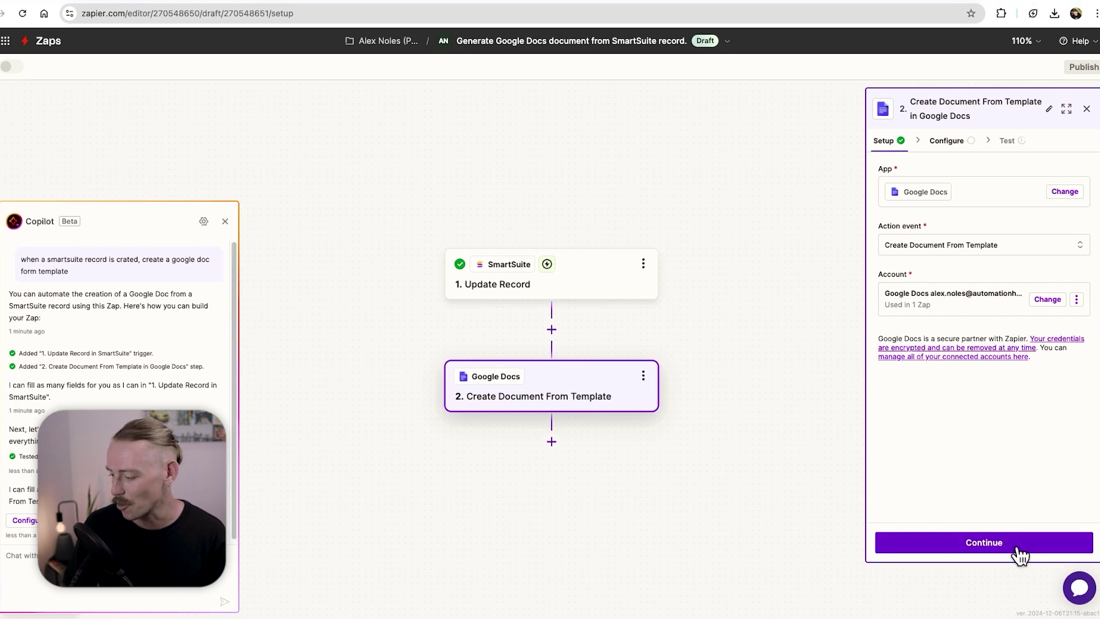
Choose '[TEMPLATE] Welcome Packet' as the Google Docs step's template document
left_click(1020, 554)
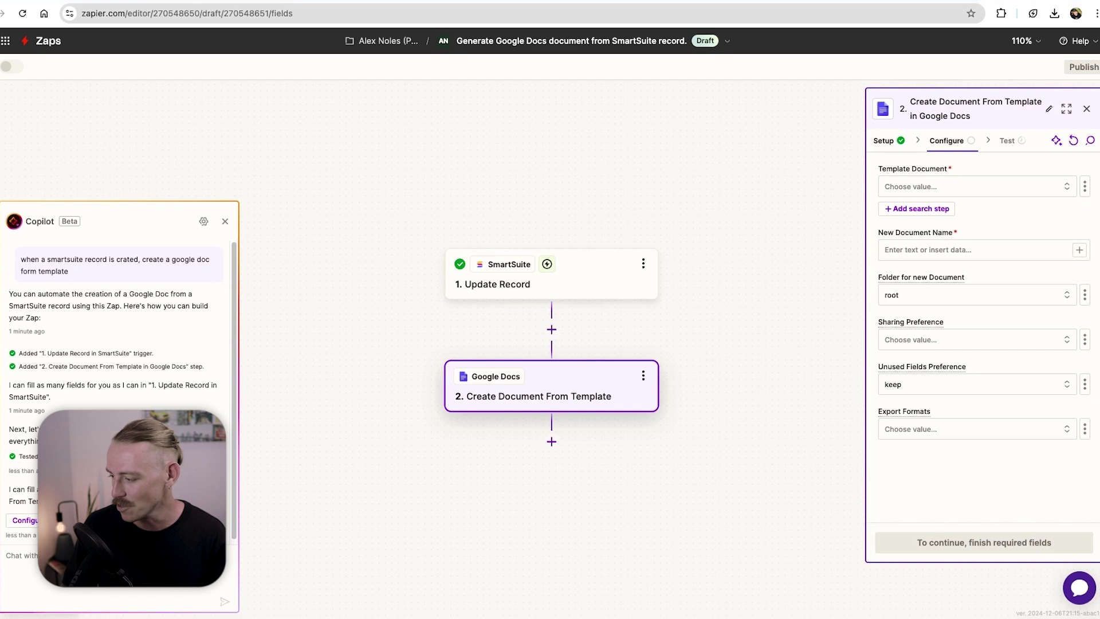
left_click(977, 194)
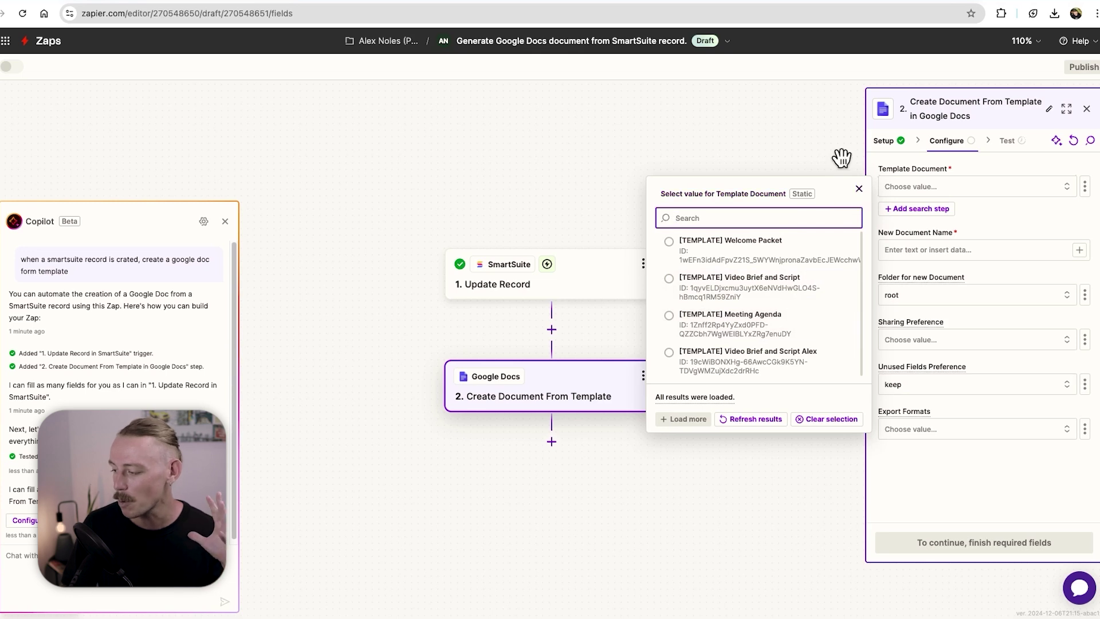
key("Escape")
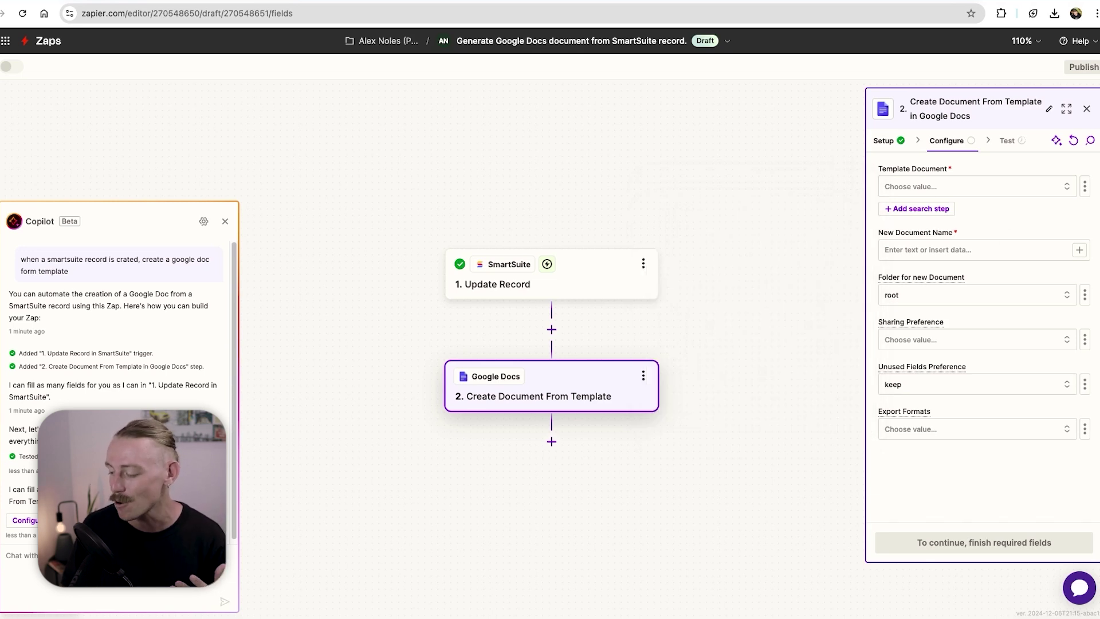
left_click(974, 188)
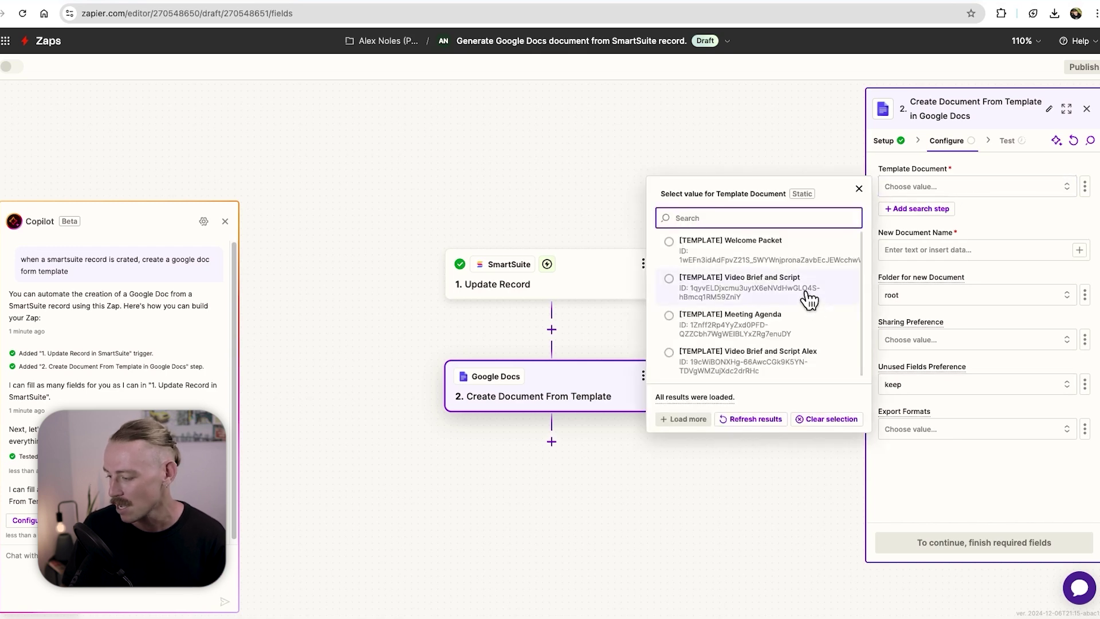
scroll(803, 293, "down", 1)
left_click(776, 243)
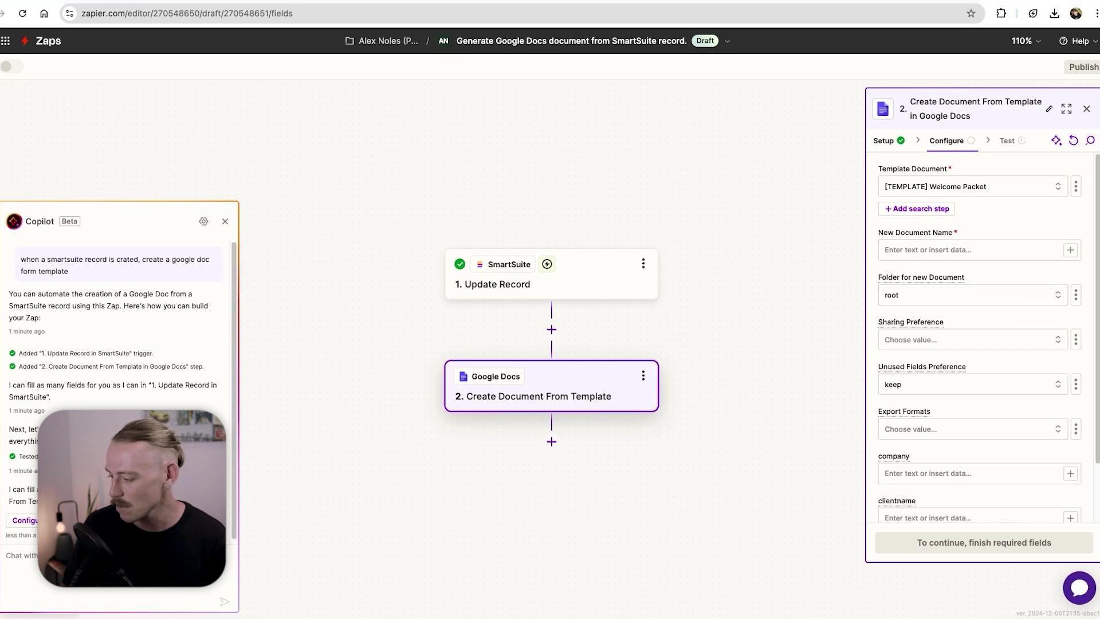
Map the template's company placeholder to the SmartSuite record's 1. Client field
scroll(991, 344, "down", 3)
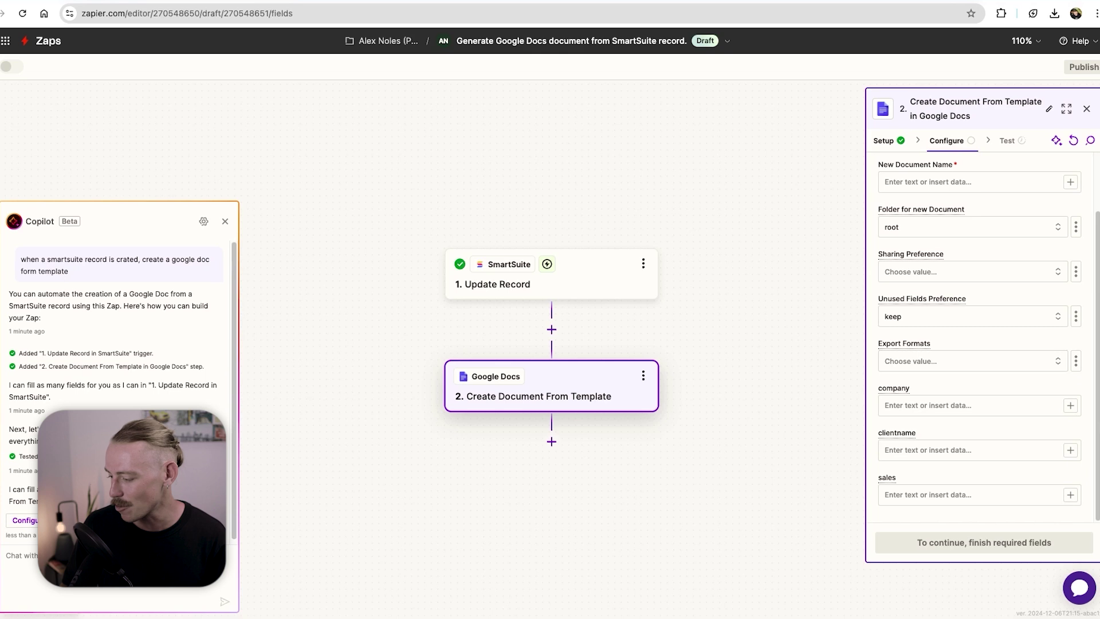
left_click(934, 405)
left_click(934, 450)
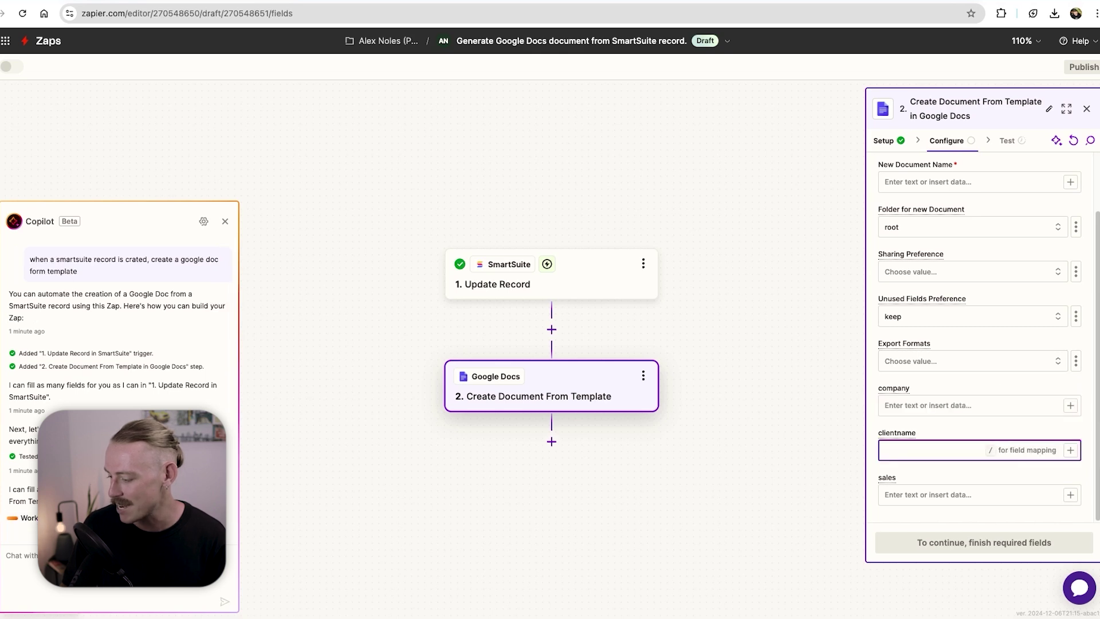
left_click(934, 495)
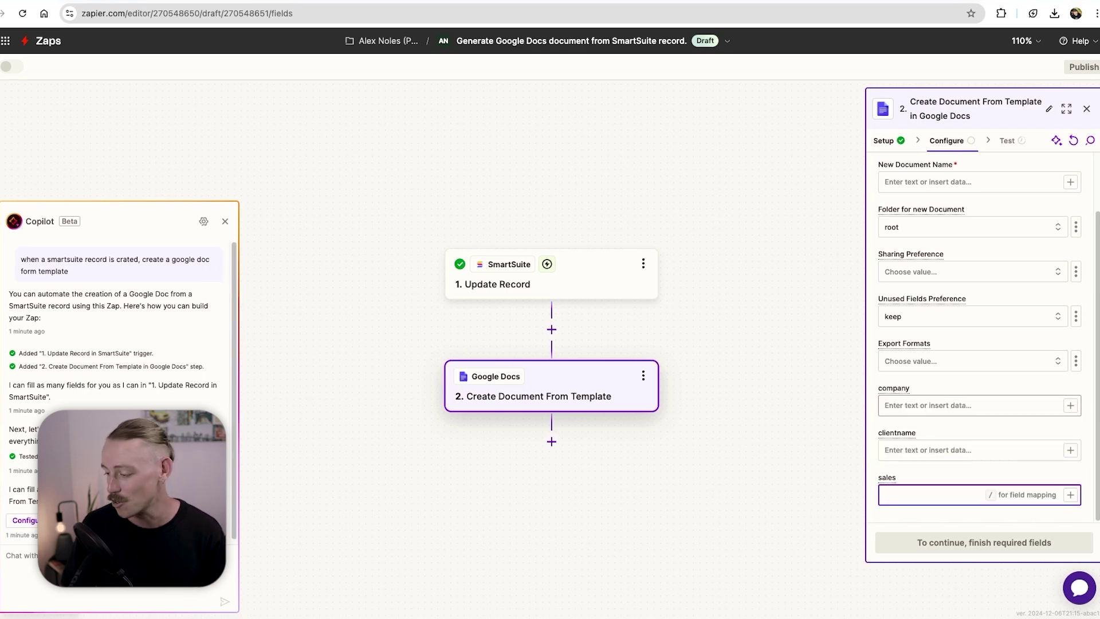
left_click(1057, 407)
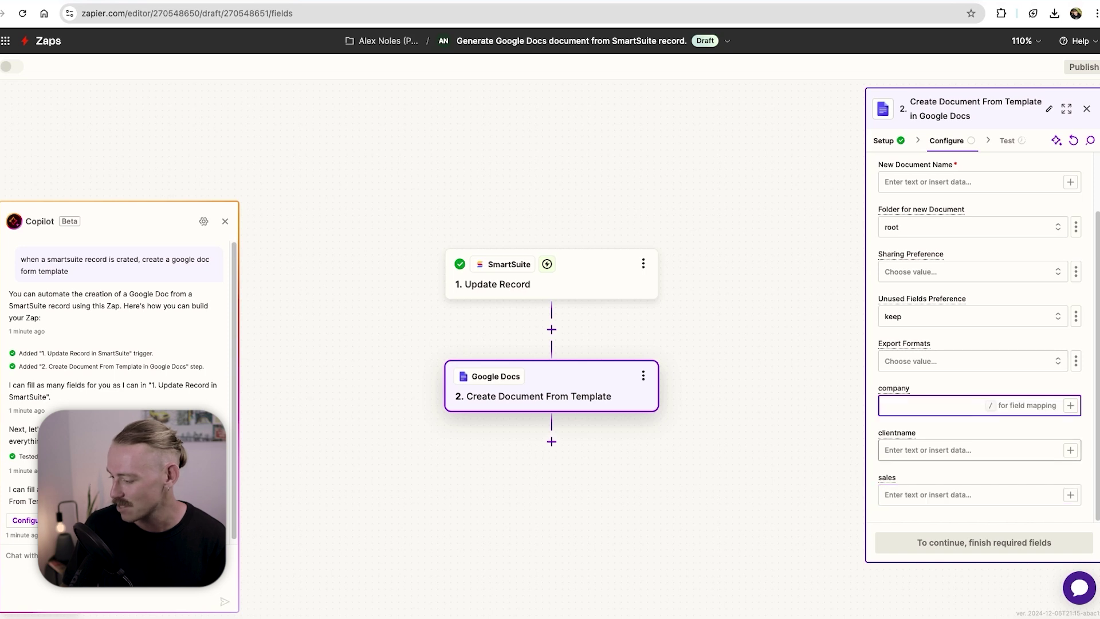
left_click(1070, 405)
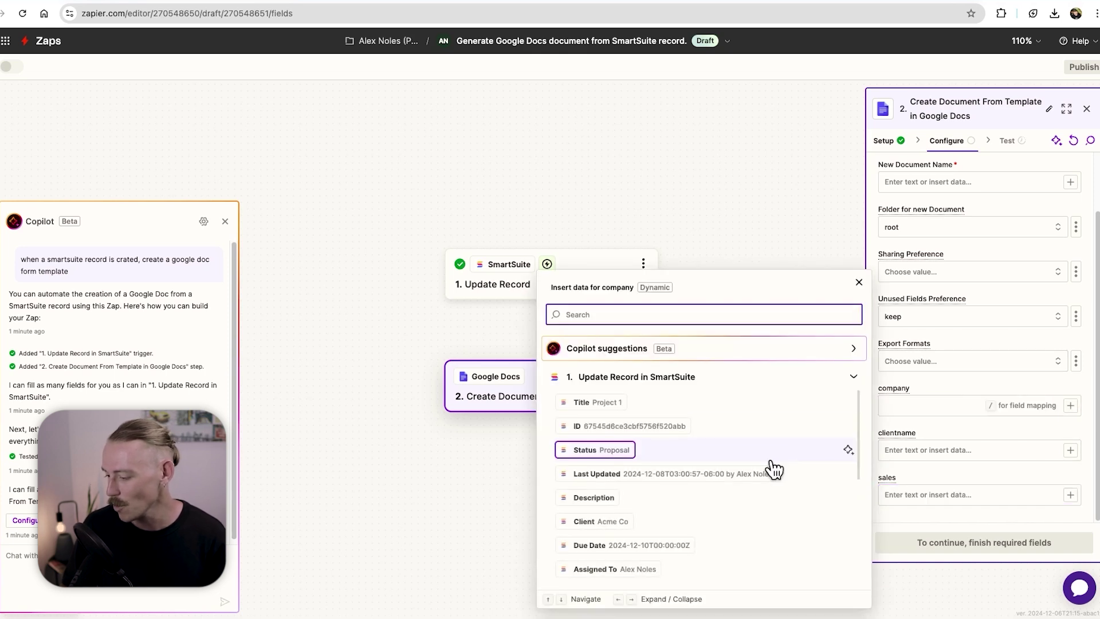
scroll(770, 469, "down", 2)
scroll(745, 474, "down", 1)
left_click(613, 437)
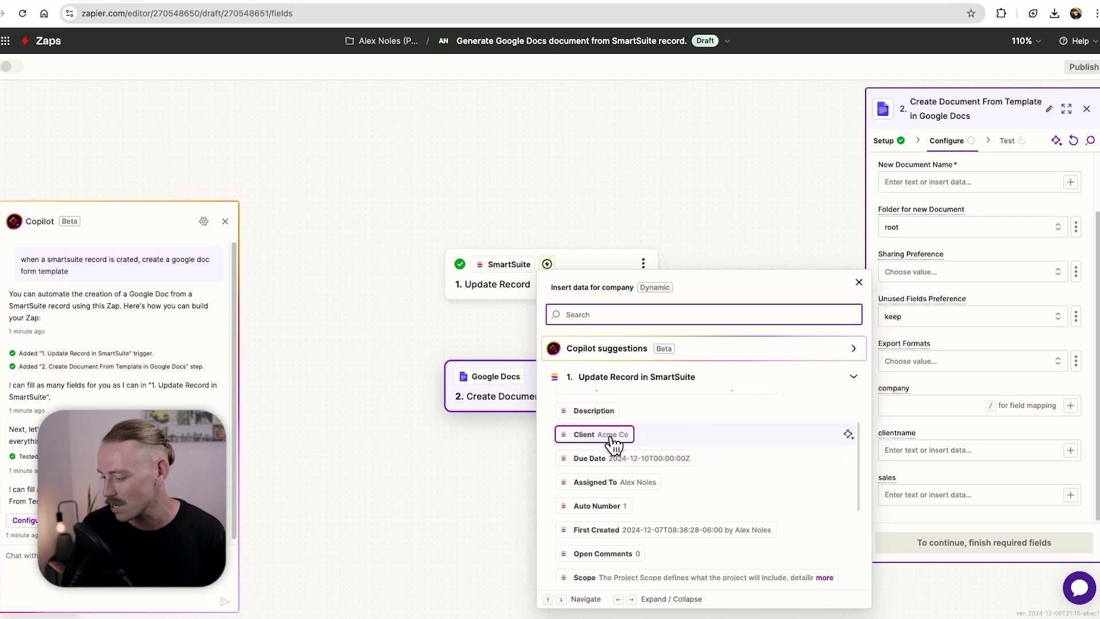
left_click(943, 486)
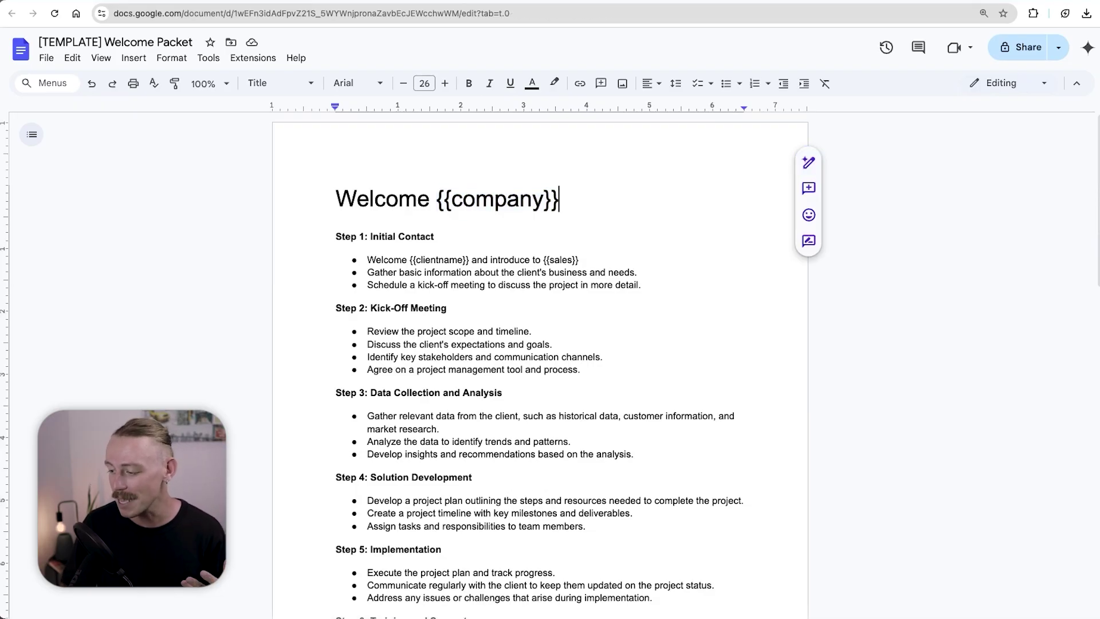
key("shift+Left")
key("shift+Left")
key("shift+Left")
key("shift+Left")
key("shift+Left")
key("shift+Left")
key("shift+Left")
key("shift+Left")
key("shift+Left")
key("shift+Left")
key("shift+Left")
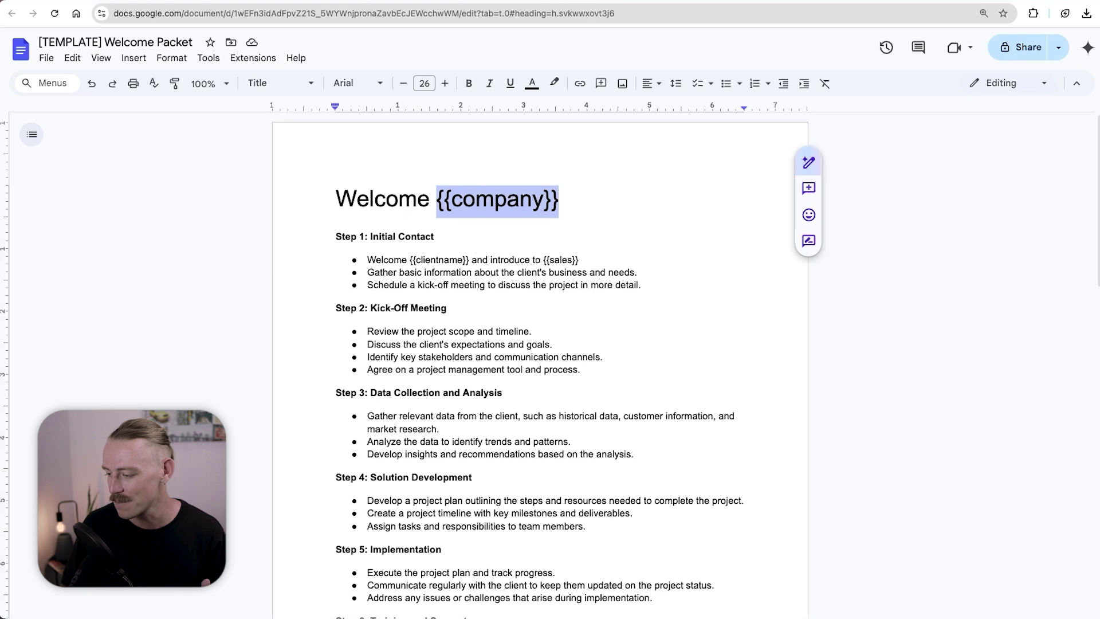